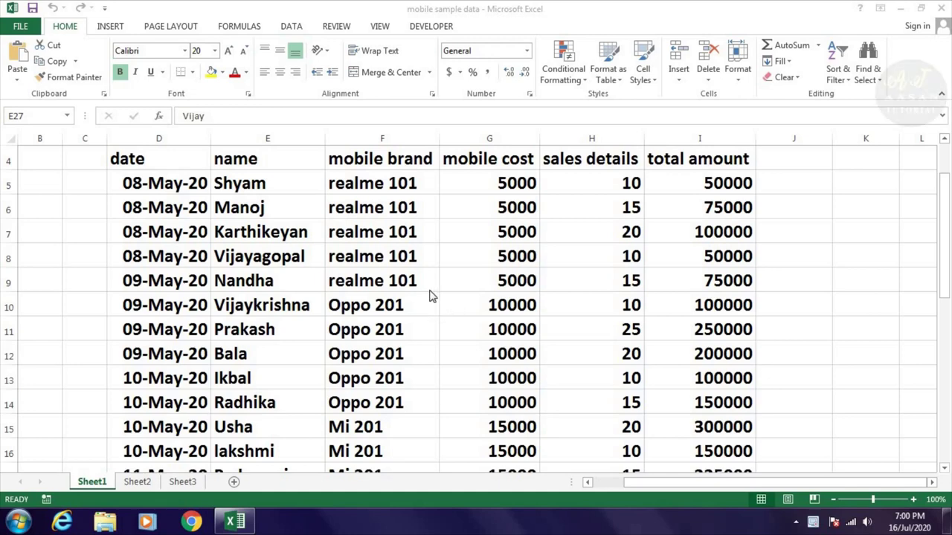
Point out the mobile brand values in column F and highlight the top of the sales table.
click(368, 192)
click(377, 213)
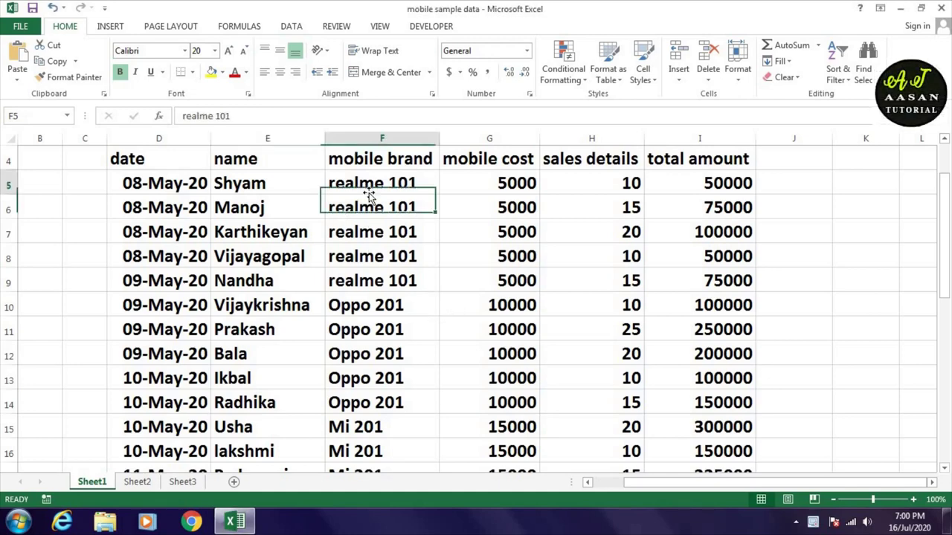
click(398, 235)
drag(158, 165, 660, 330)
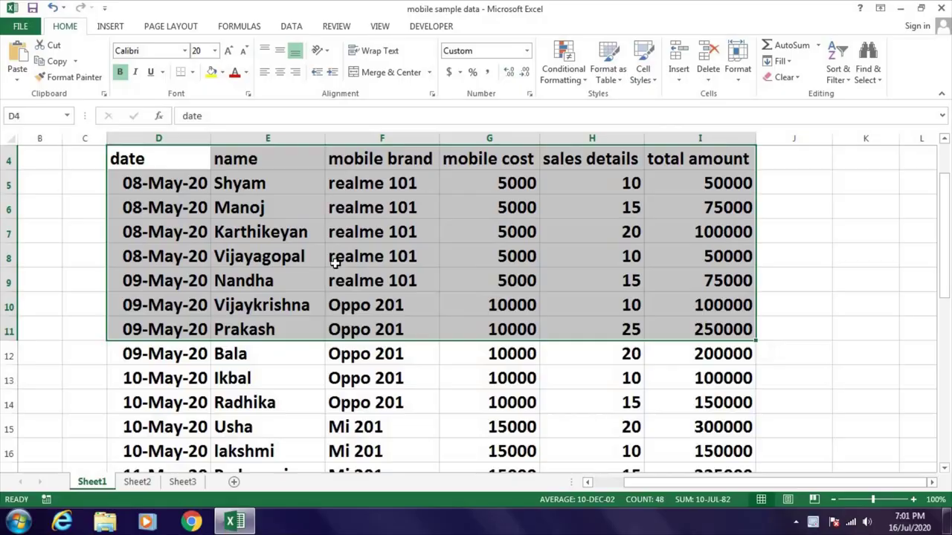
Highlight Shyam in E5, then the four 08-May-20 dates, their realme 101 brands and names.
click(334, 260)
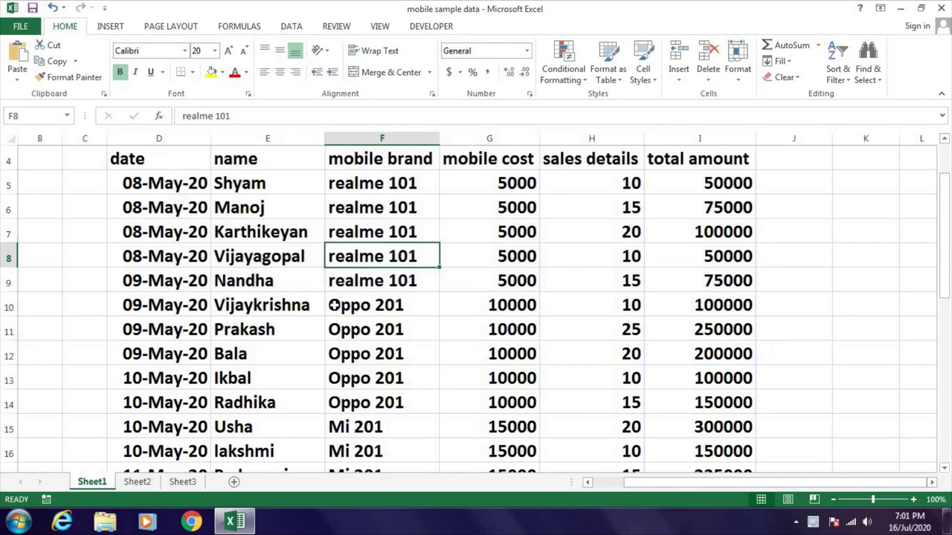
click(245, 188)
drag(167, 187, 182, 256)
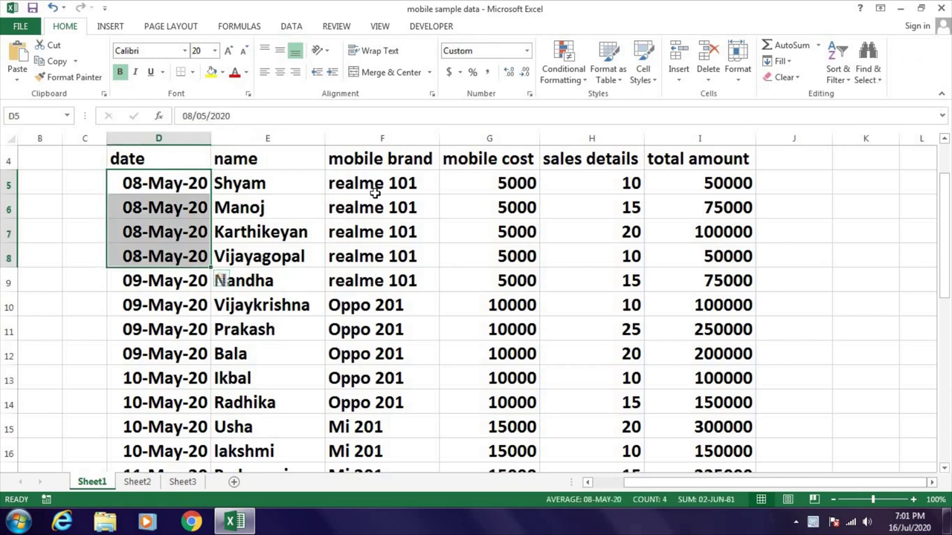
drag(382, 185, 388, 247)
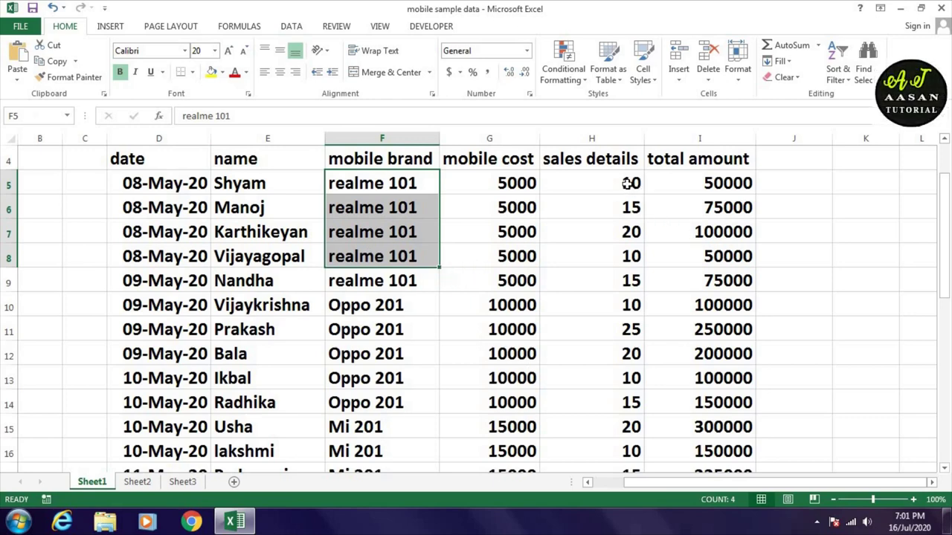
click(629, 183)
key(Down)
key(Down)
key(Down)
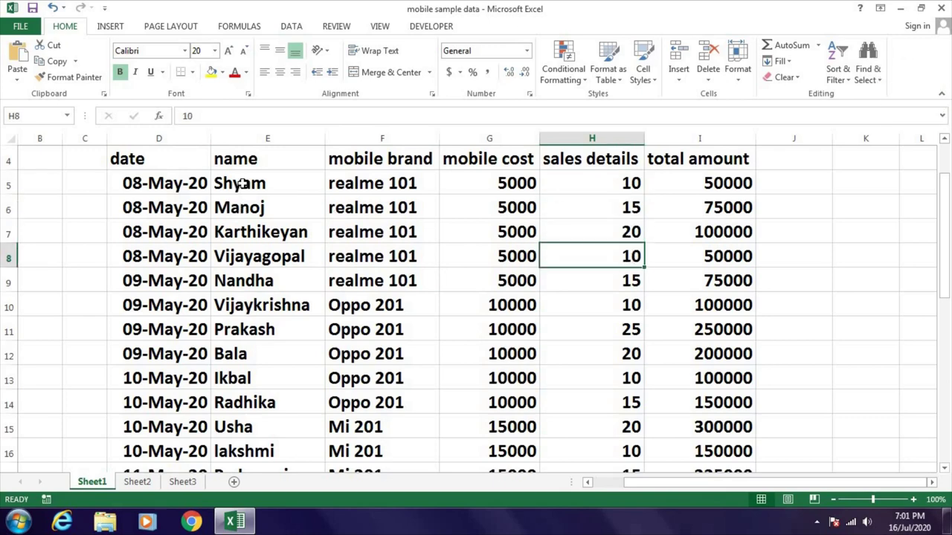
drag(238, 184, 255, 256)
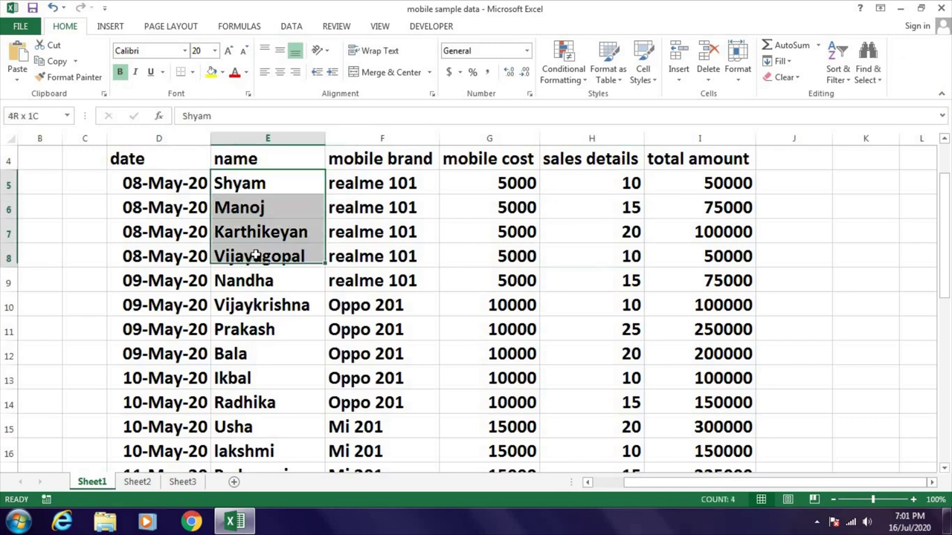
Review the sales quantities in column H and the total amount formulas in column I.
click(630, 186)
click(630, 199)
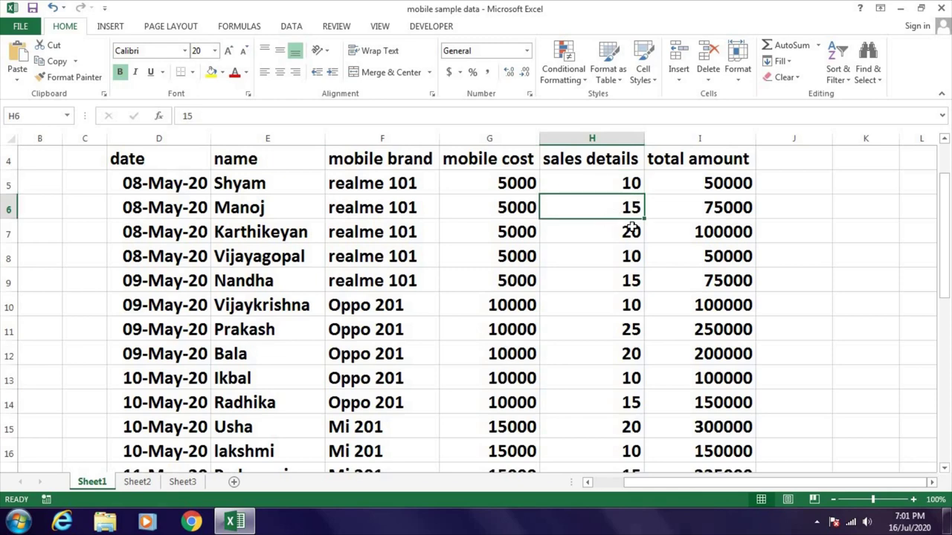
click(631, 230)
click(630, 258)
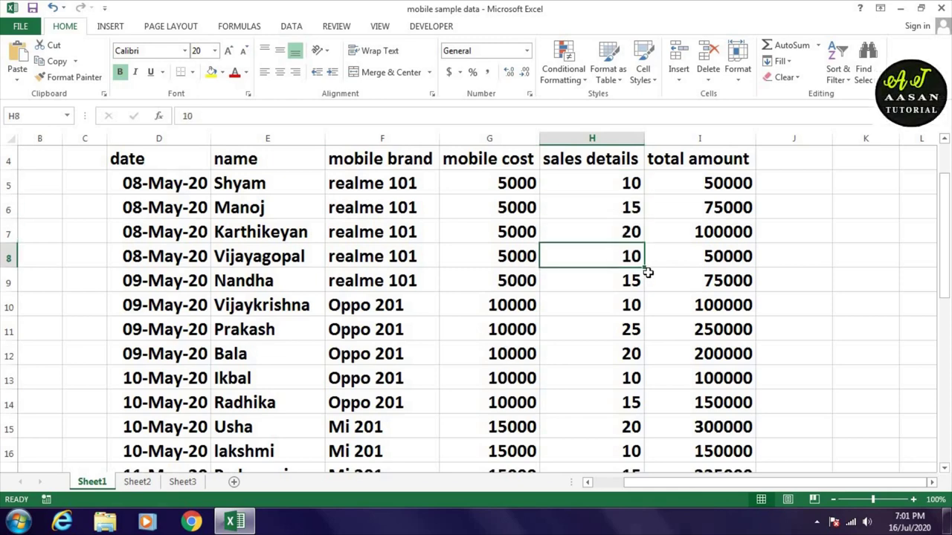
click(741, 183)
click(732, 208)
click(714, 232)
click(692, 248)
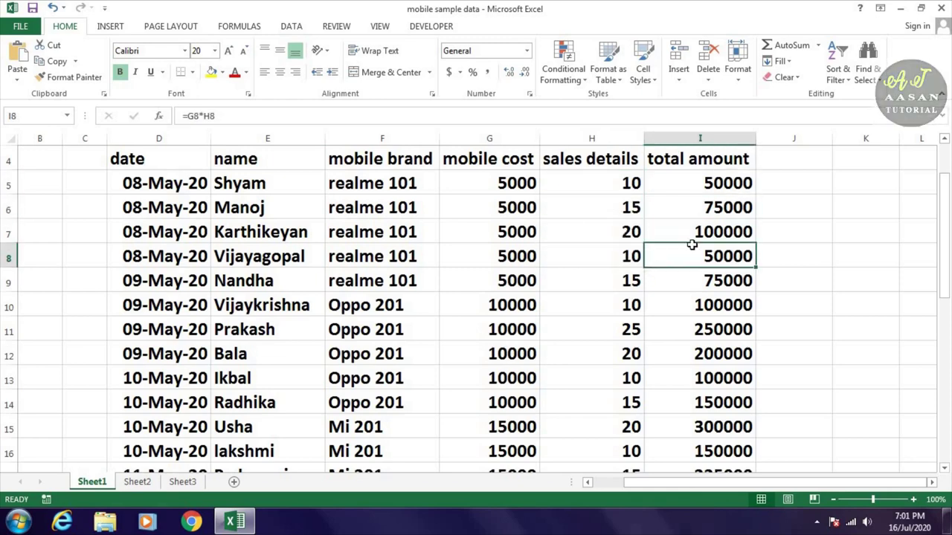
click(374, 222)
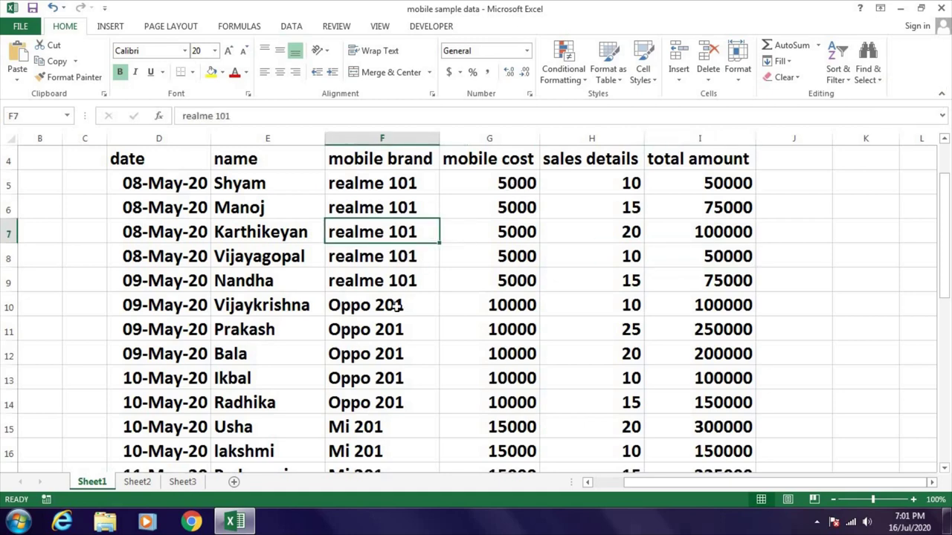
Select the whole sales table D4:I33 from the date header with Ctrl+Shift+End.
scroll(396, 307, down, 1)
scroll(376, 279, up, 1)
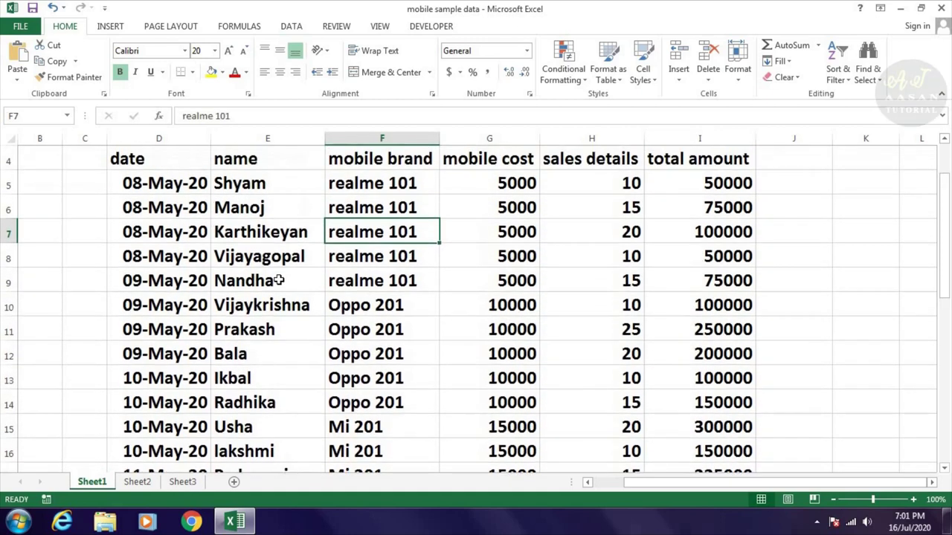
click(171, 186)
key(Up)
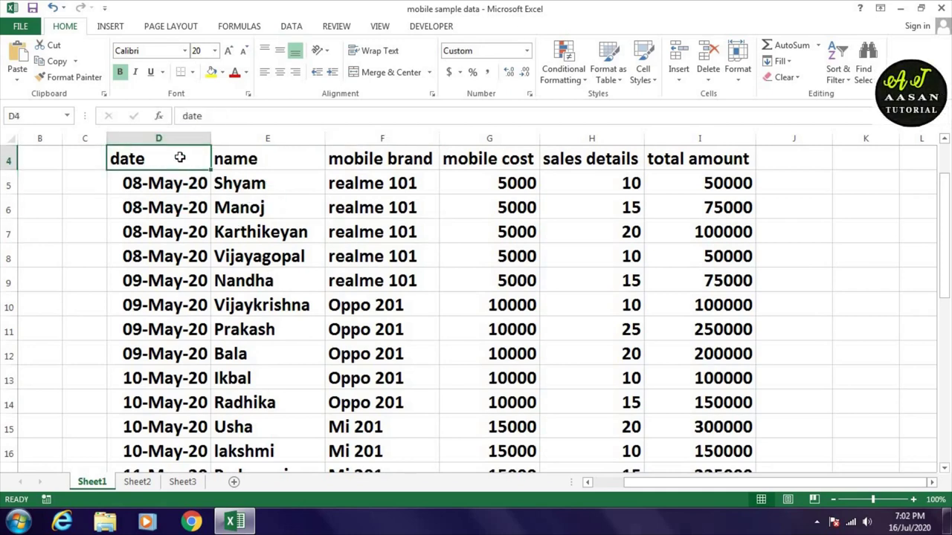
scroll(186, 182, up, 1)
scroll(195, 217, down, 1)
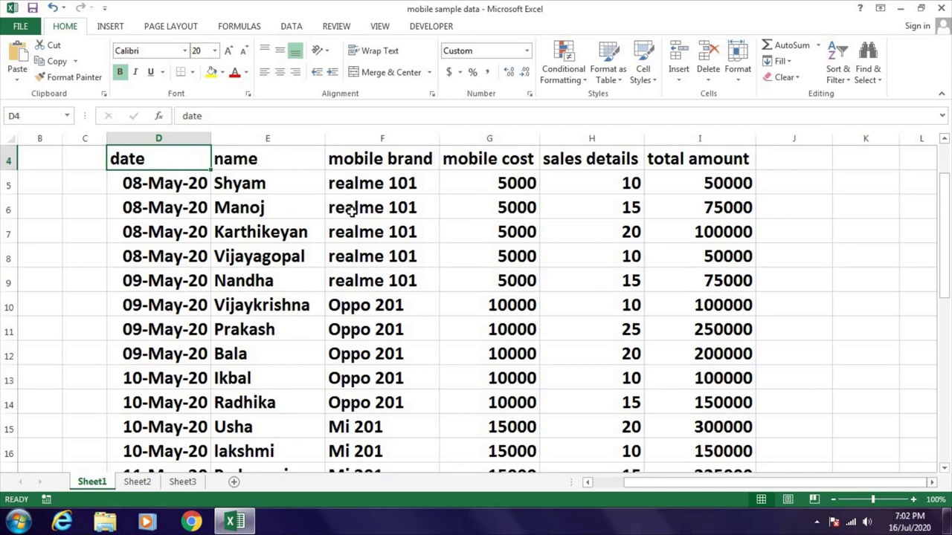
key(ctrl+shift+End)
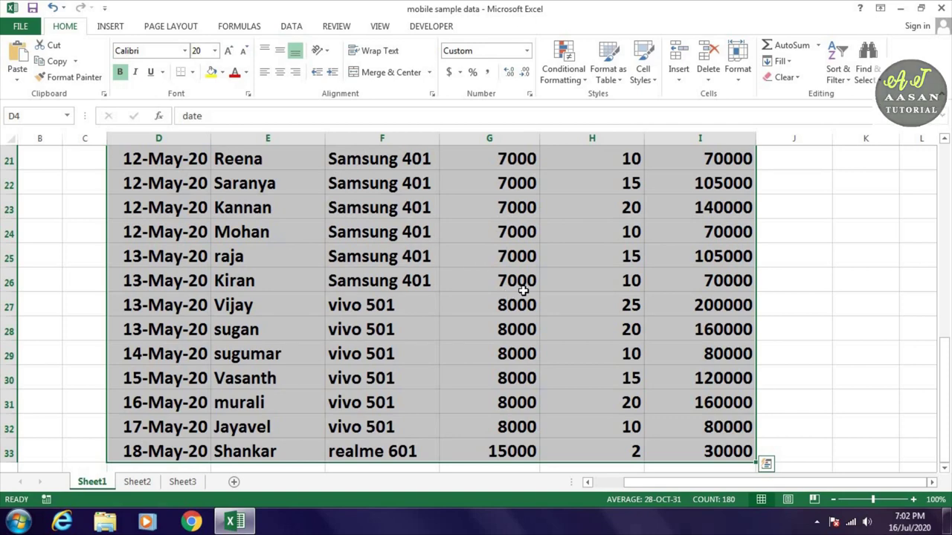
scroll(539, 290, down, 1)
scroll(540, 291, down, 2)
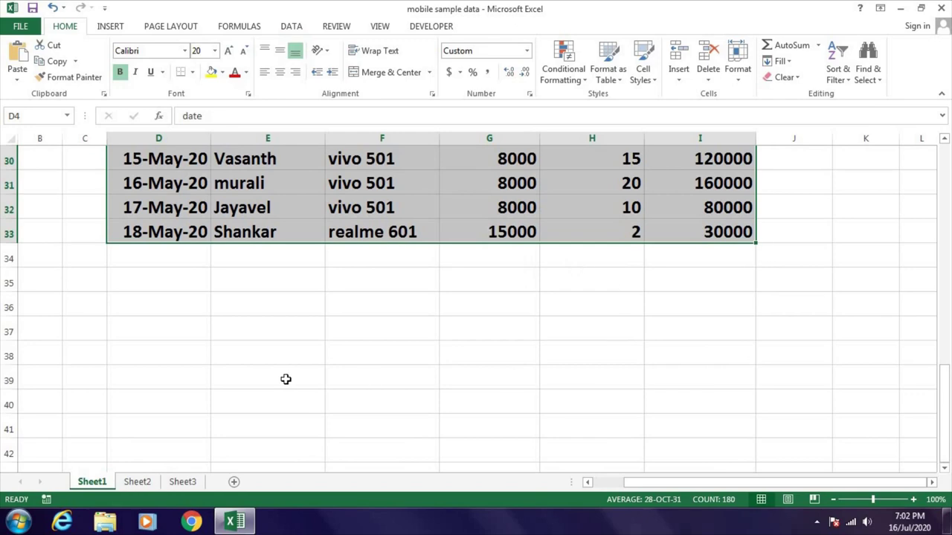
scroll(378, 313, up, 10)
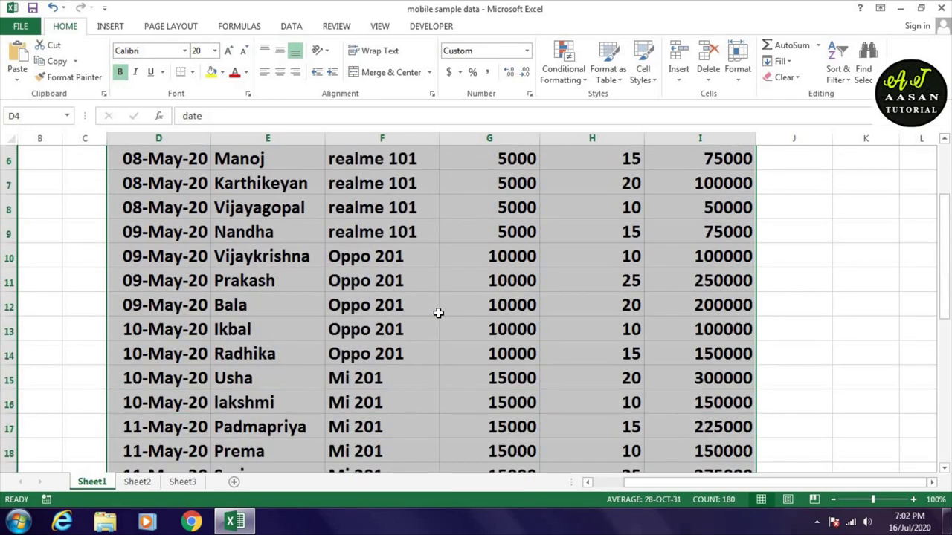
scroll(439, 312, down, 1)
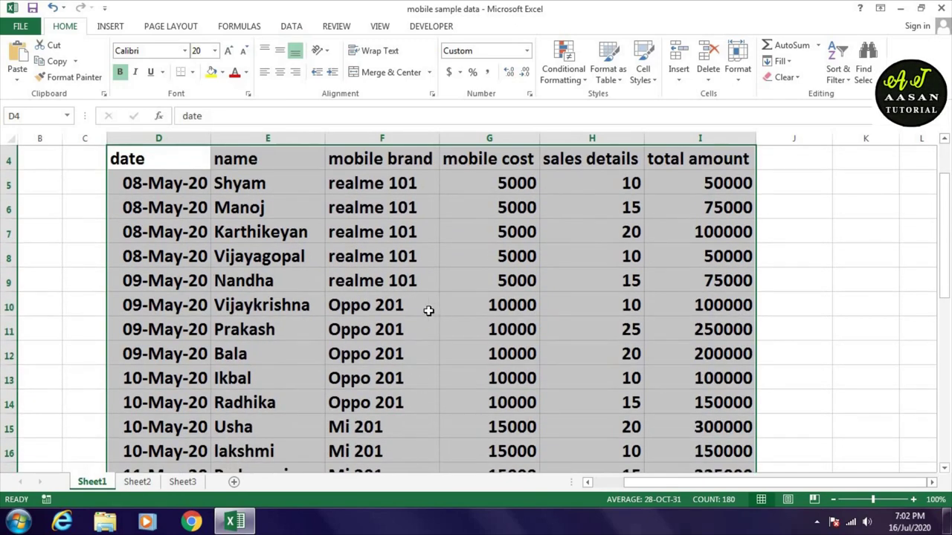
click(107, 30)
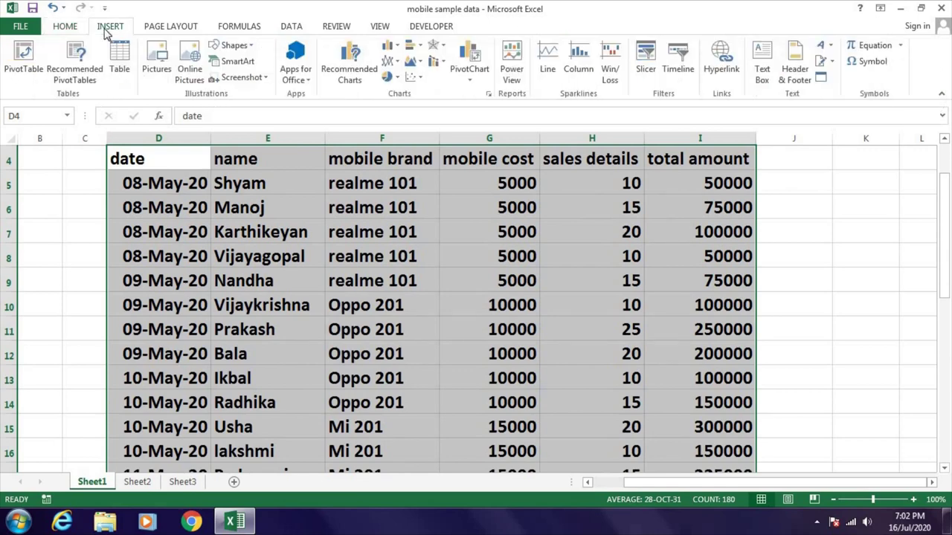
Create PivotTable1 from Sheet1!$D$4:$I$33 on a new worksheet, Sheet4.
click(24, 62)
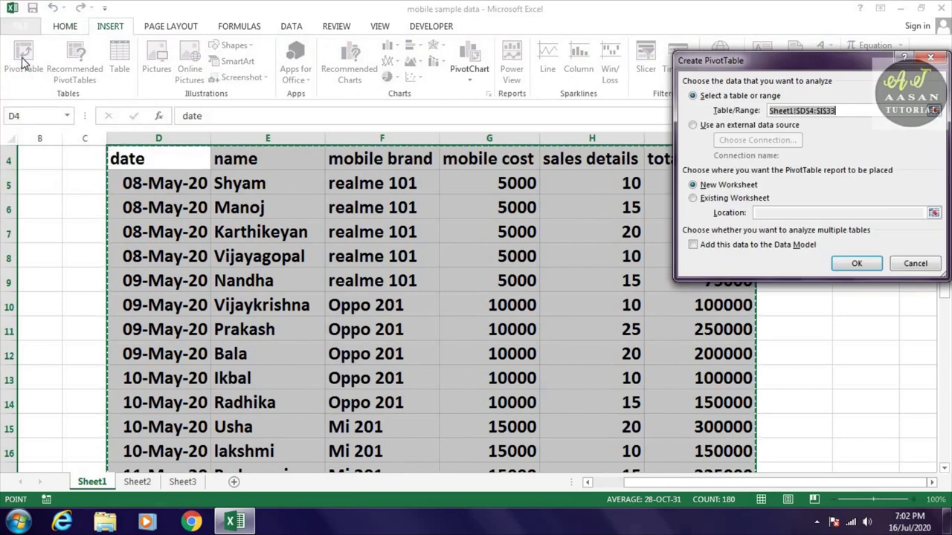
drag(817, 65, 636, 67)
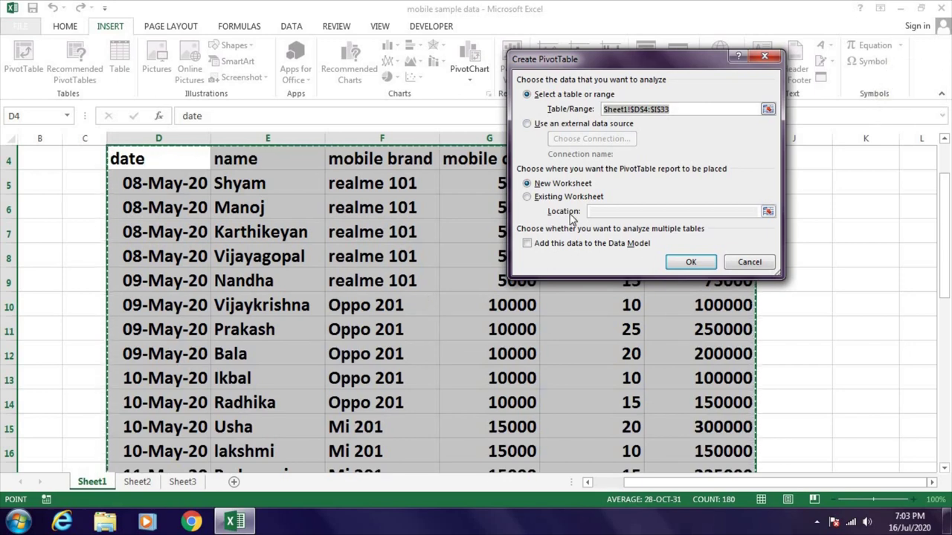
click(689, 260)
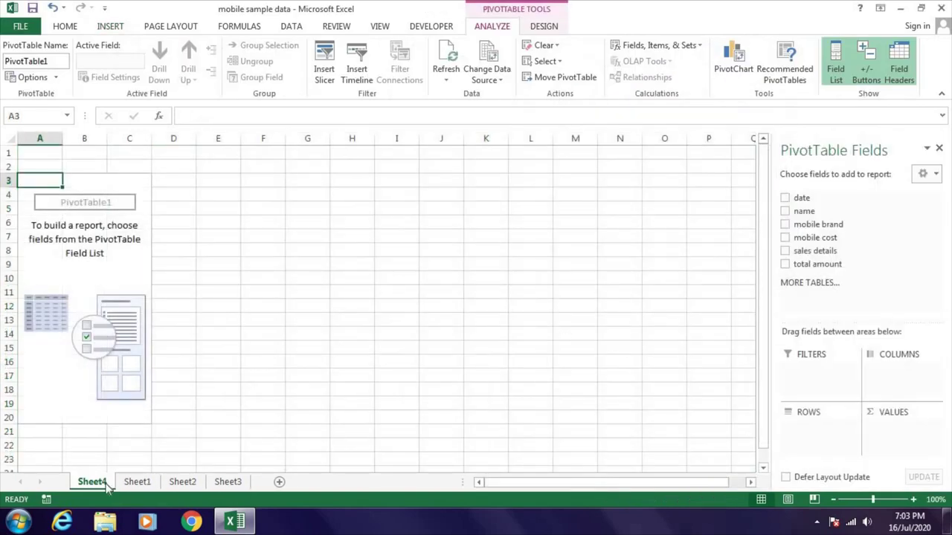
click(145, 483)
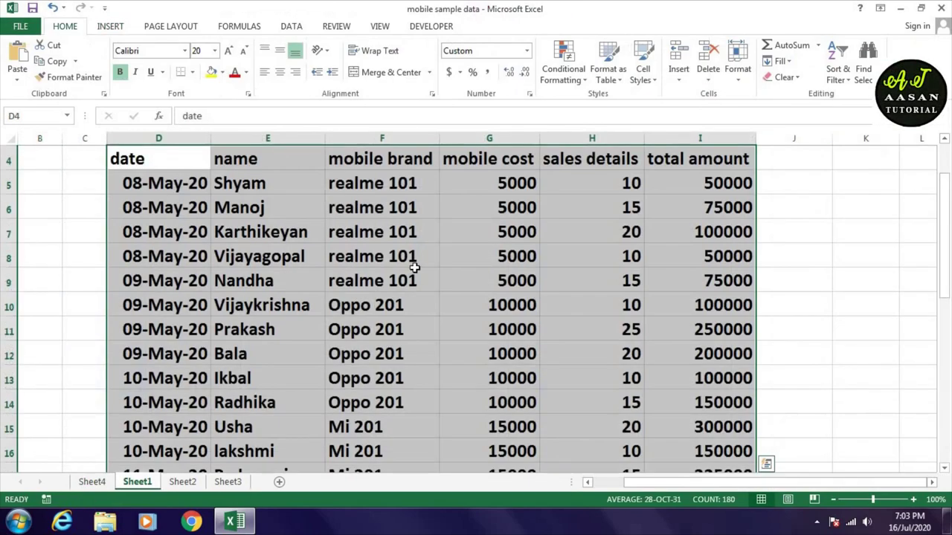
Put date in the PivotTable rows, briefly trying it in columns, and nest mobile brand under each date.
click(167, 164)
scroll(315, 268, up, 1)
scroll(315, 268, down, 1)
click(92, 482)
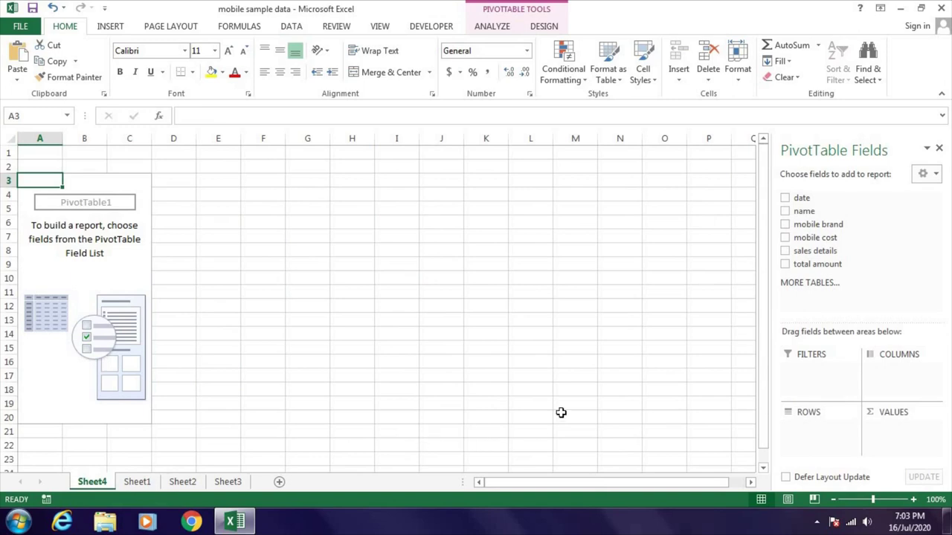
click(786, 199)
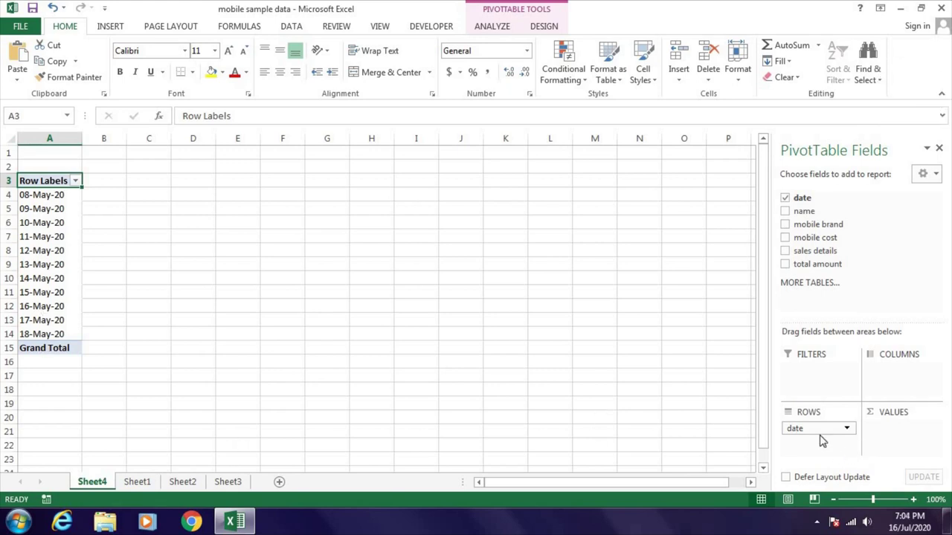
drag(813, 428, 897, 391)
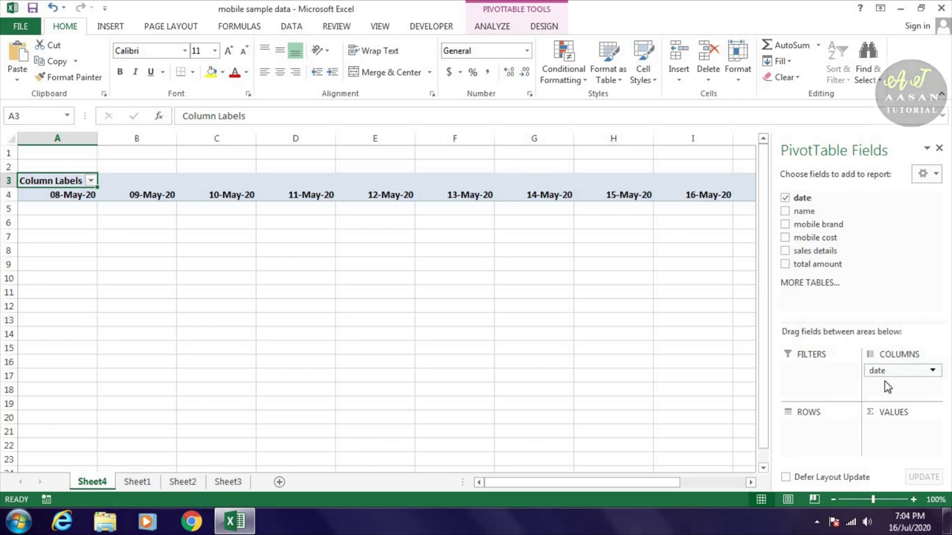
drag(893, 375, 814, 435)
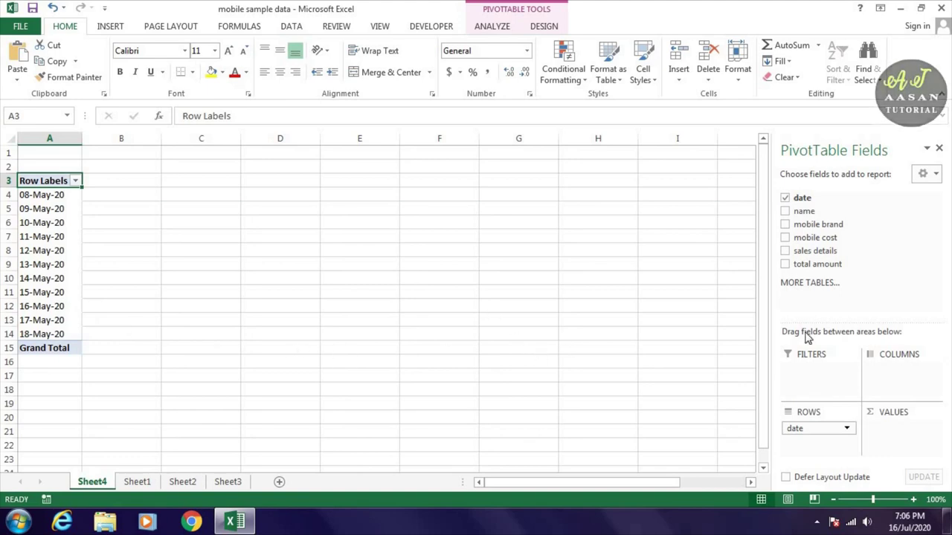
drag(845, 223, 801, 237)
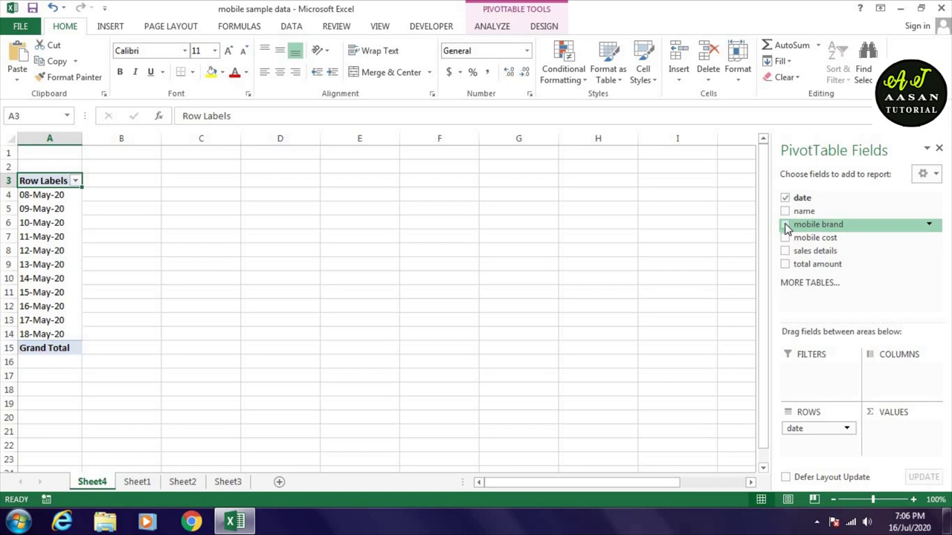
click(785, 225)
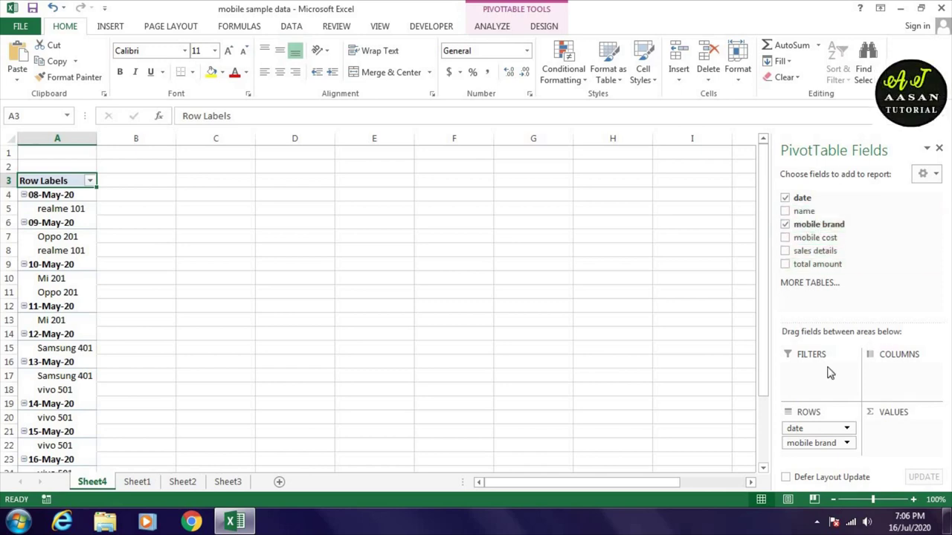
Move the name field into Filters as a report filter set to (All), then view Sheet1.
click(785, 210)
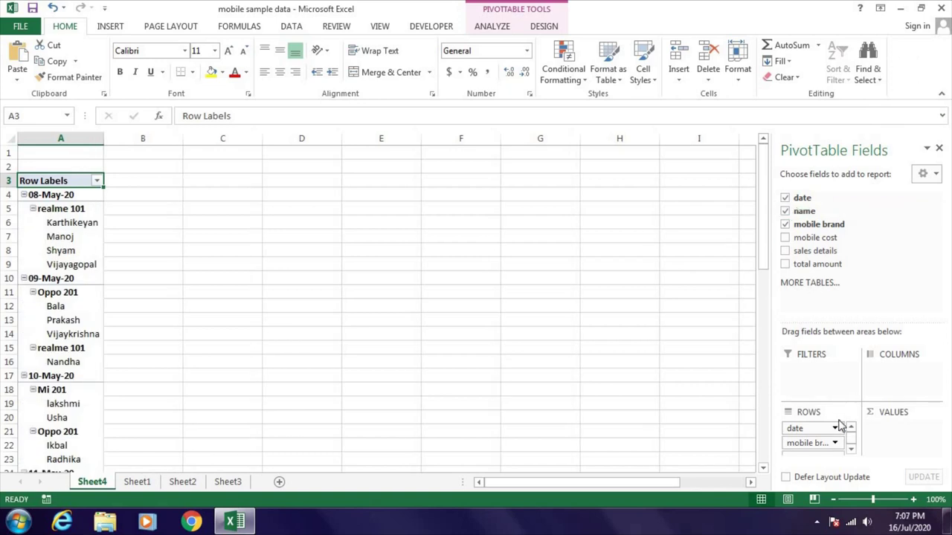
scroll(833, 435, down, 2)
click(784, 212)
drag(793, 211, 846, 398)
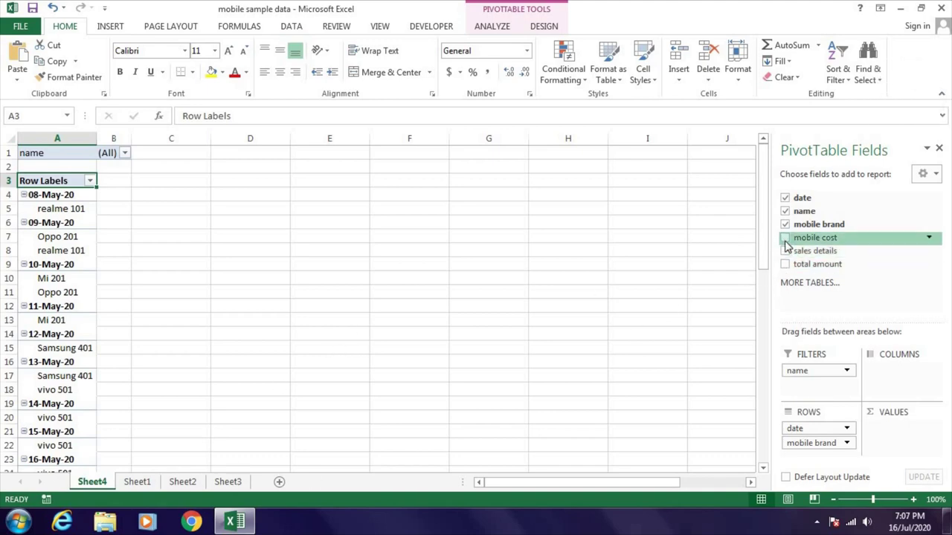
click(135, 481)
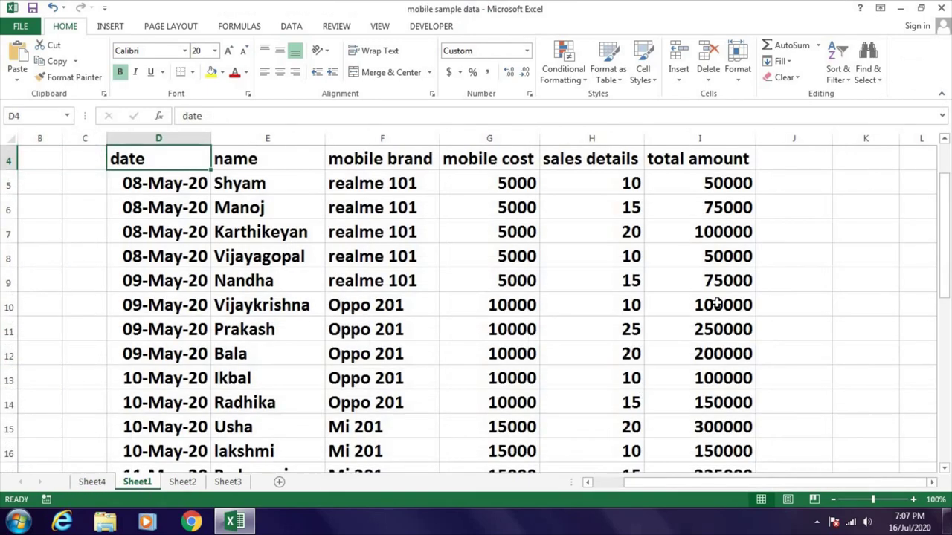
Look over the first mobile cost and sales details values, then add mobile cost to the pivot values.
click(528, 185)
drag(524, 205, 524, 232)
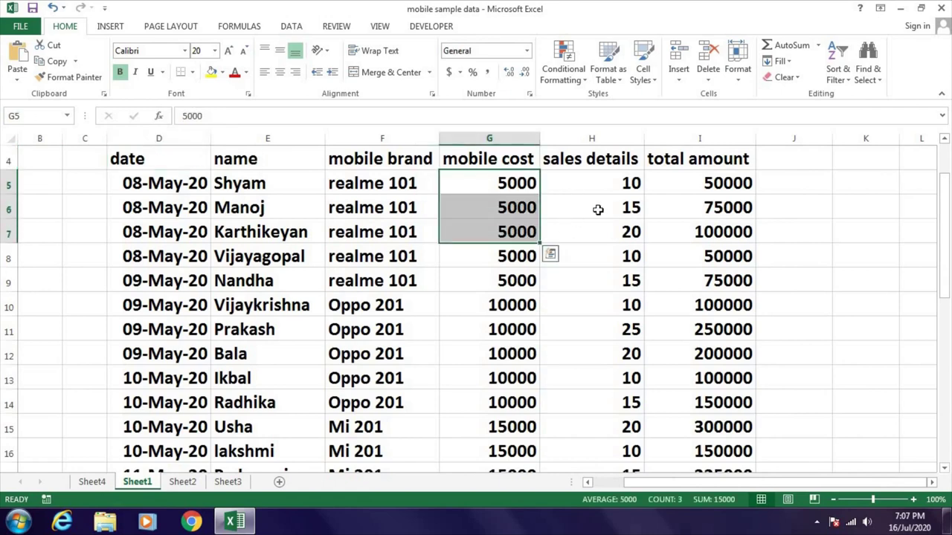
drag(628, 183, 631, 233)
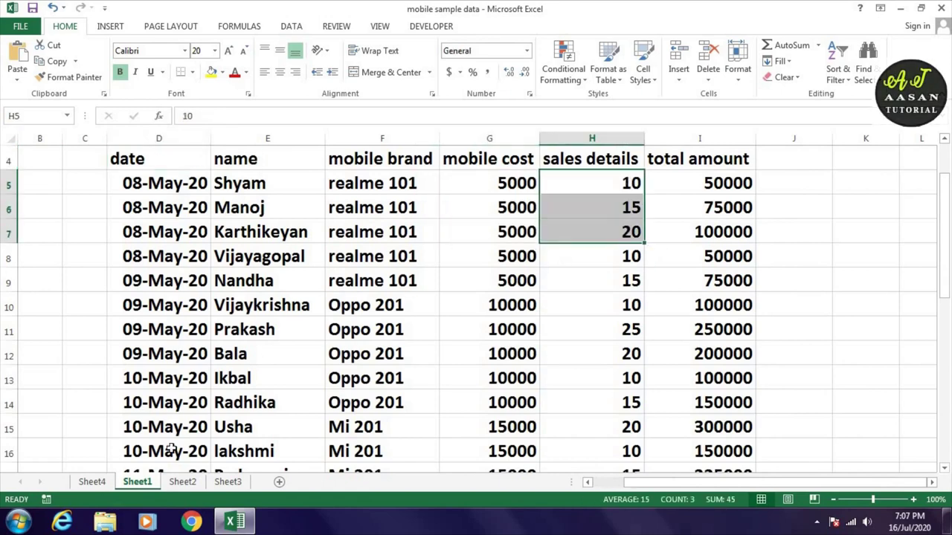
click(105, 482)
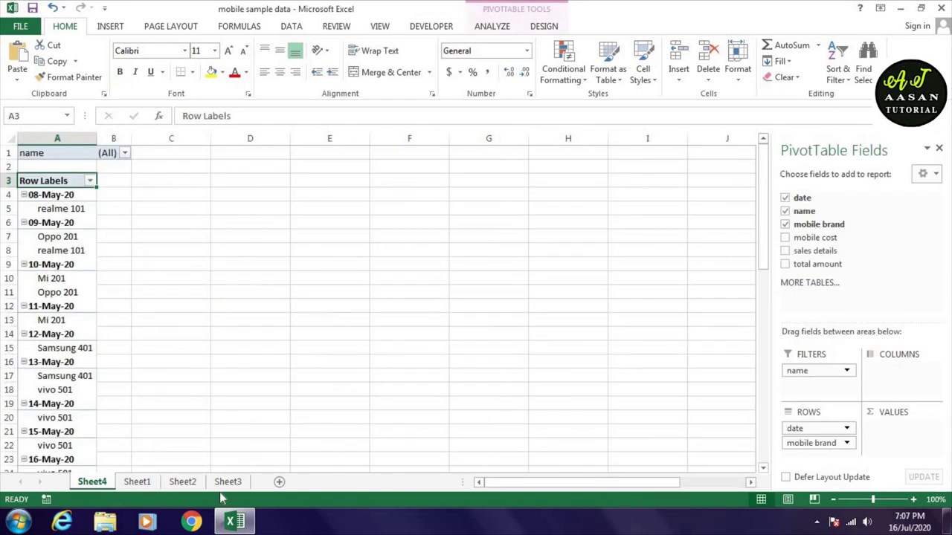
click(785, 238)
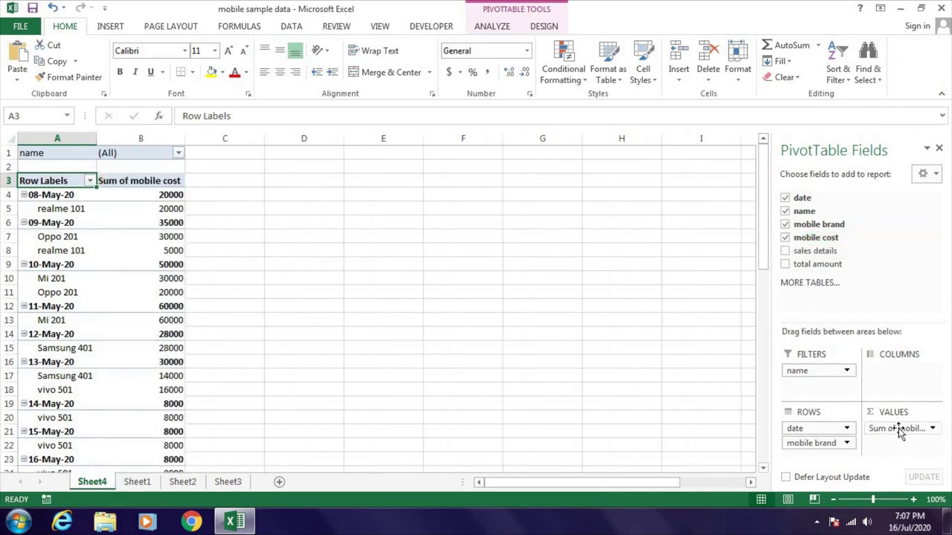
Compare realme 101's 20000 cost total on 08-May-20 with the four cost values on Sheet1.
click(57, 195)
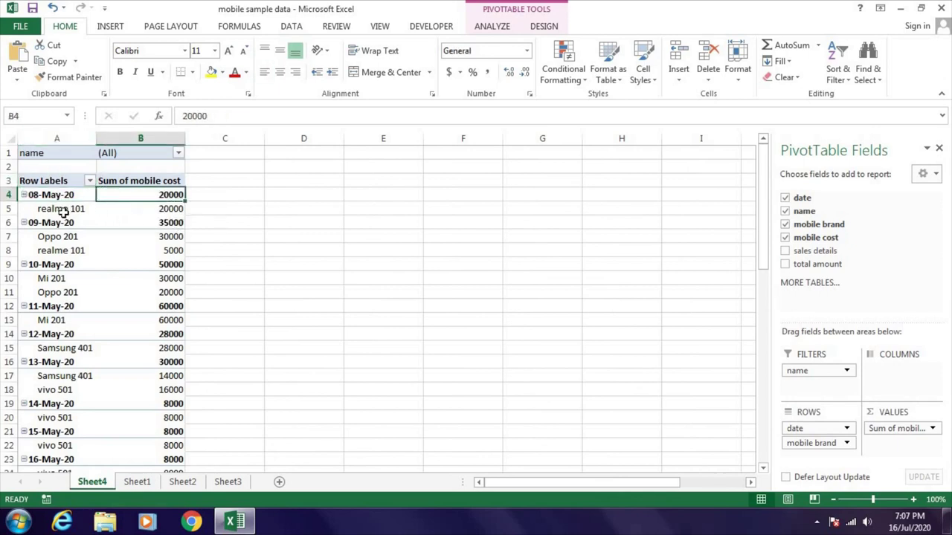
click(60, 209)
click(155, 210)
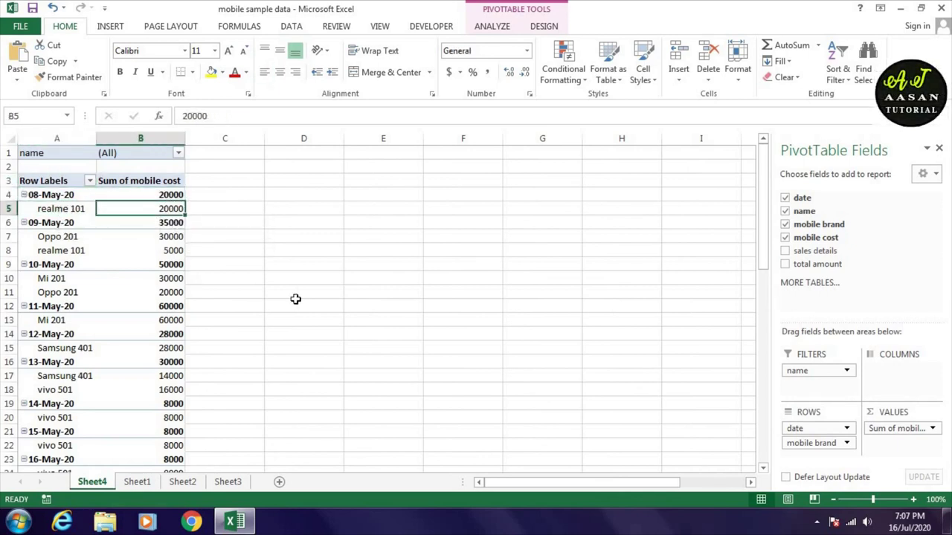
click(137, 482)
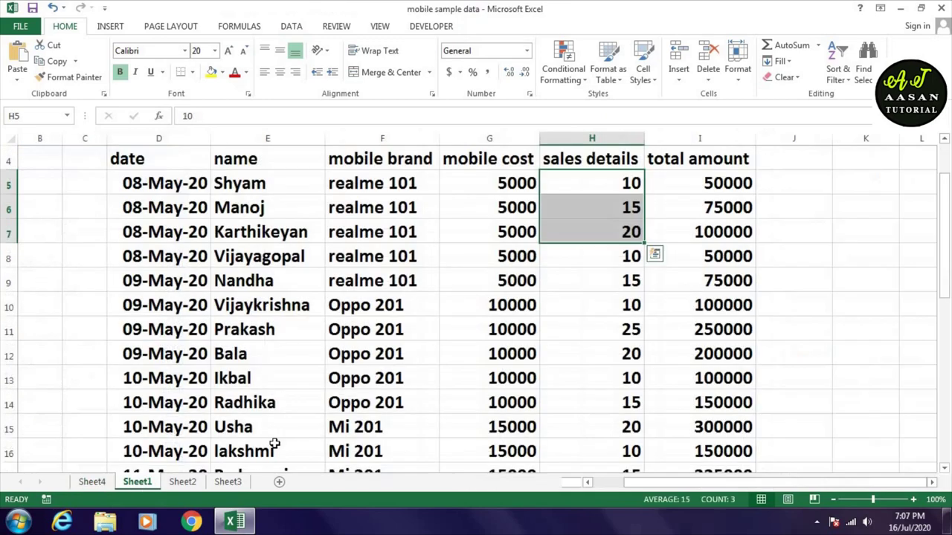
drag(512, 183, 520, 254)
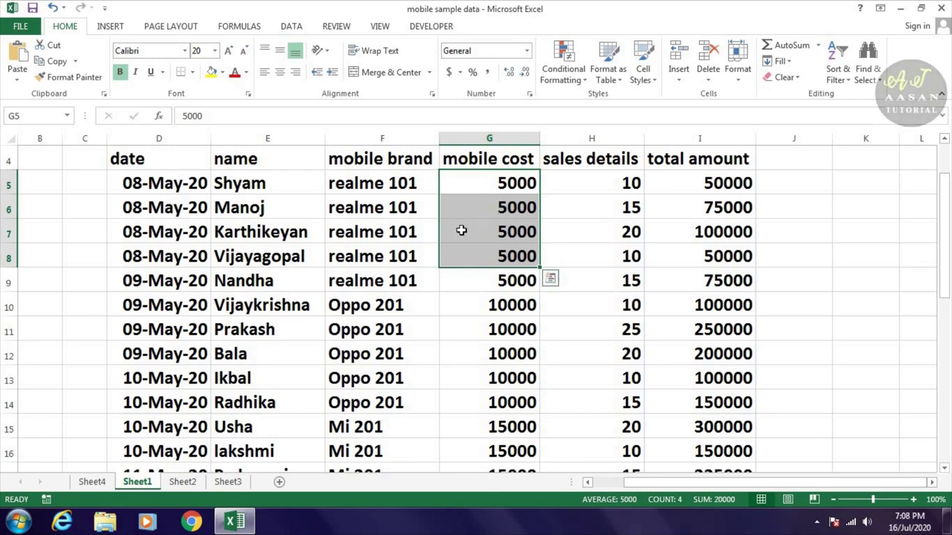
click(502, 183)
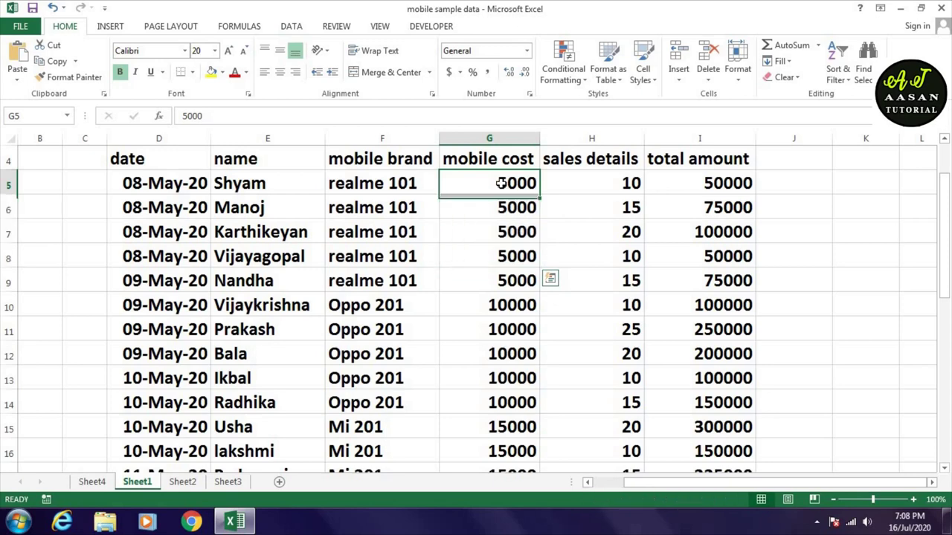
click(598, 183)
click(735, 186)
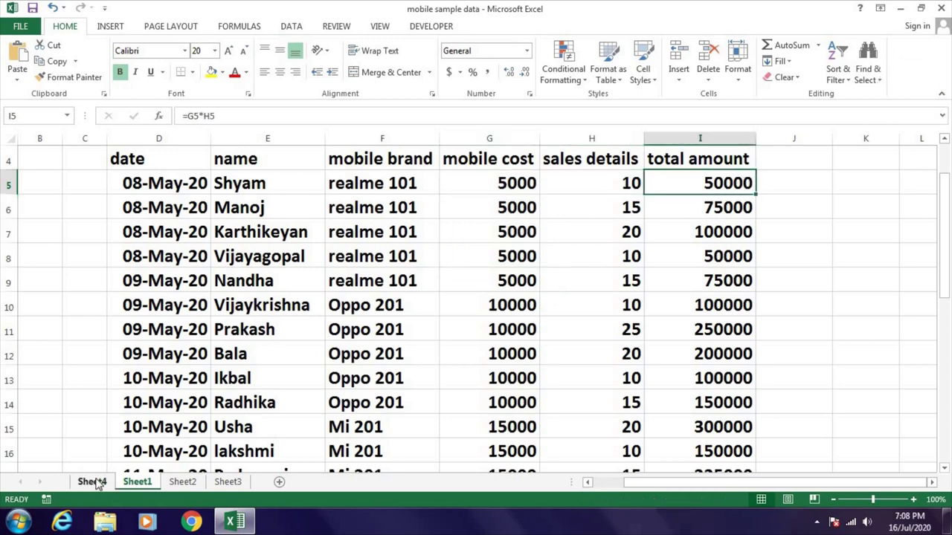
click(96, 482)
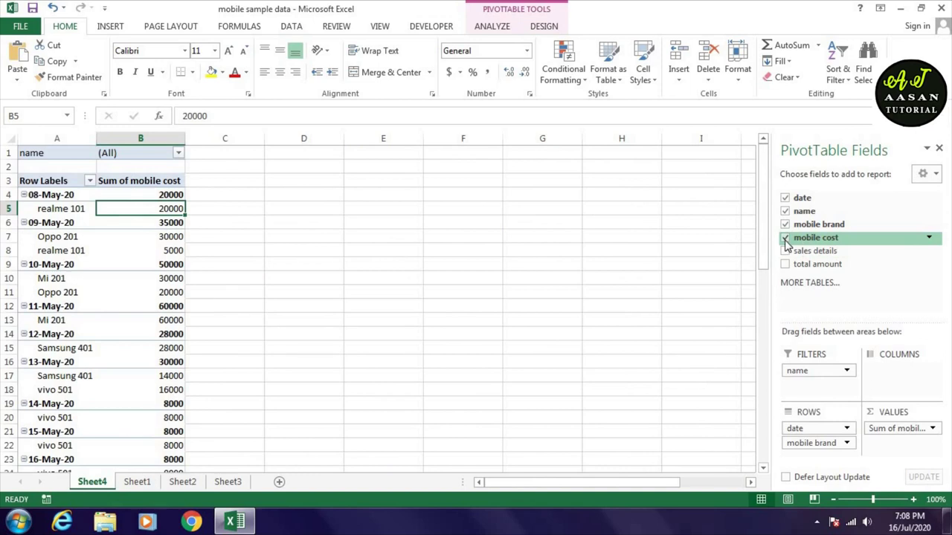
Move mobile cost to Row Labels, check its 5000 and 10000 entries, then remove it from the pivot.
click(933, 429)
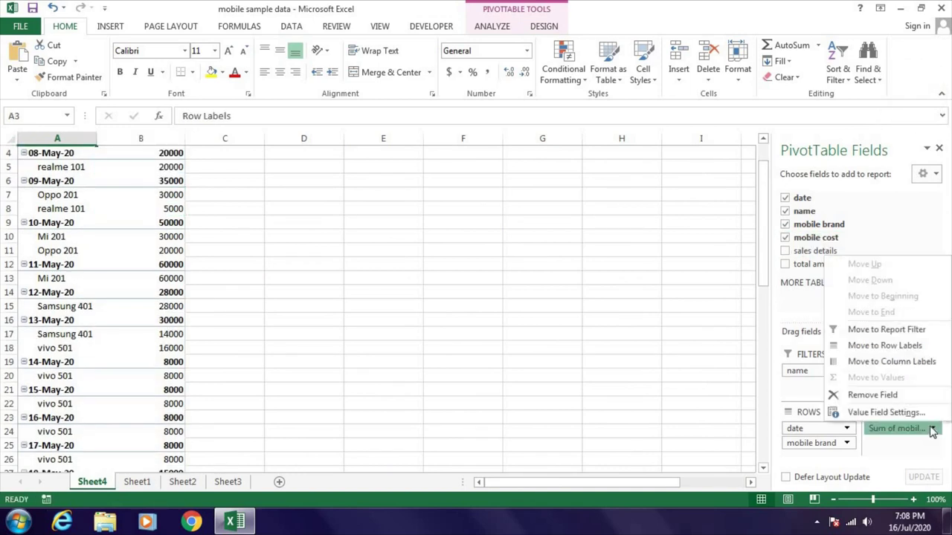
click(863, 346)
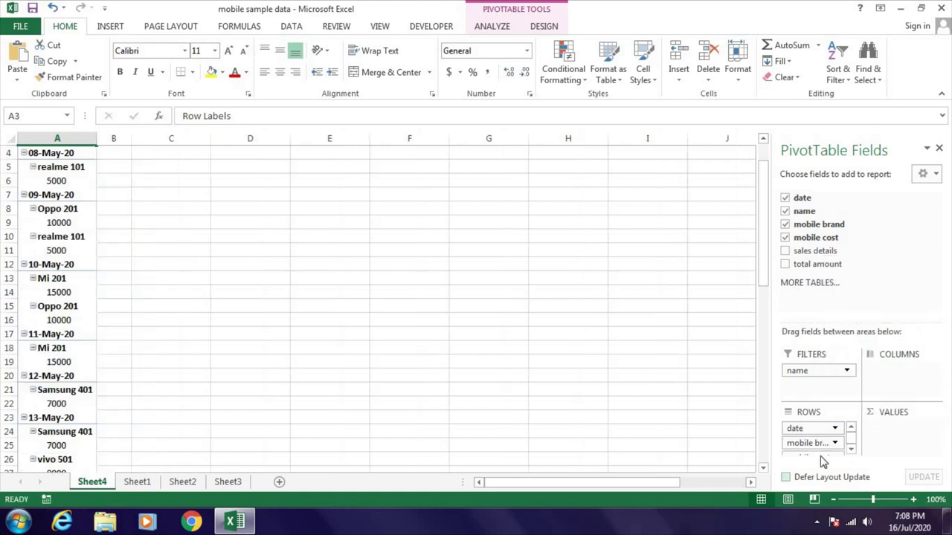
click(57, 182)
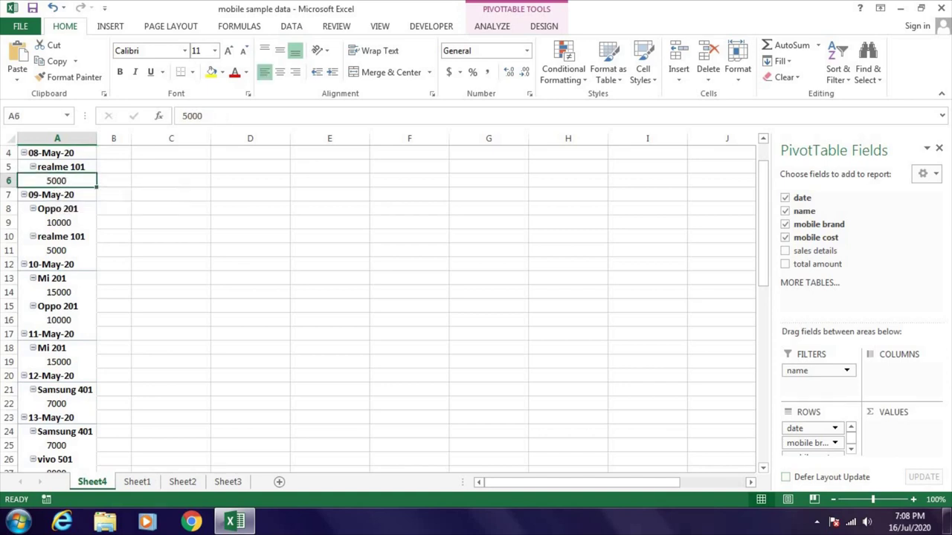
click(67, 167)
click(62, 181)
click(61, 210)
click(59, 224)
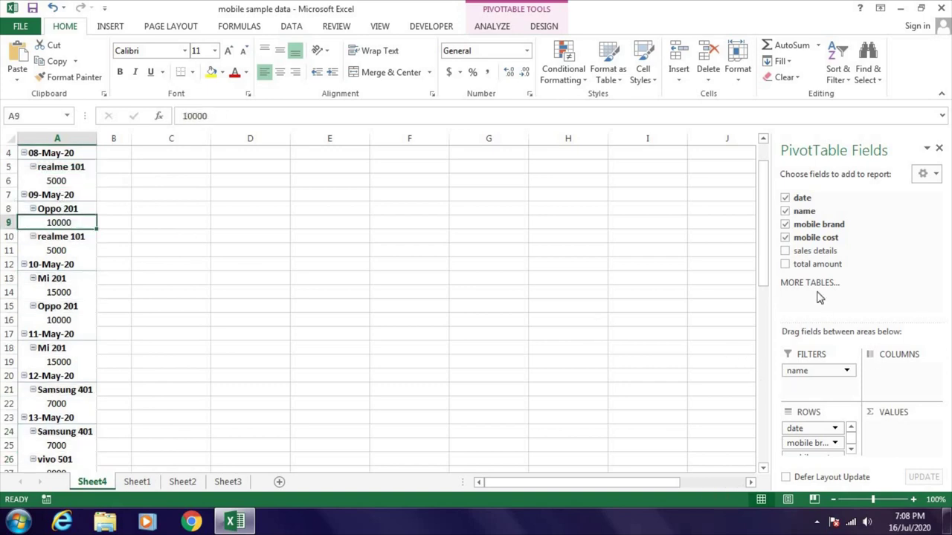
click(785, 238)
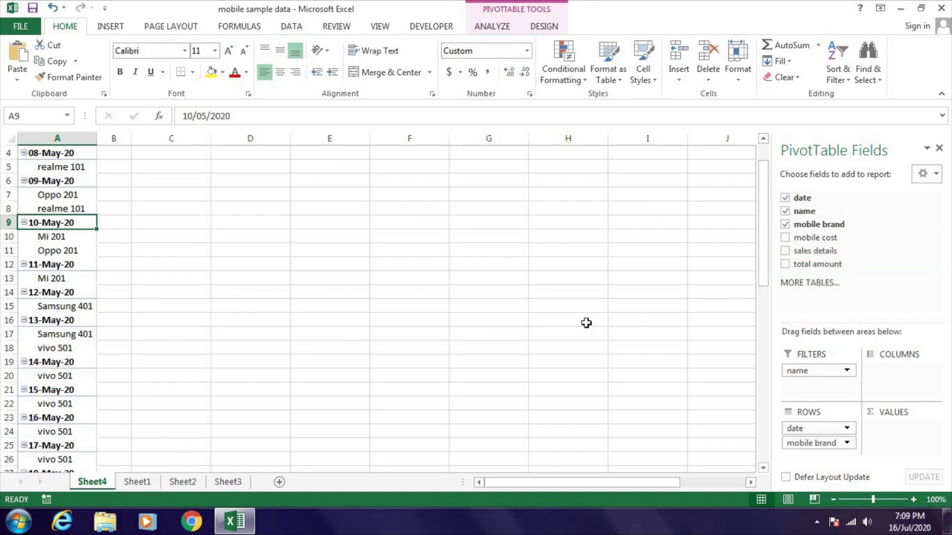
Add Sum of sales details and check realme 101's 55 on 08-May-20 against Sheet1's column I.
scroll(610, 320, up, 1)
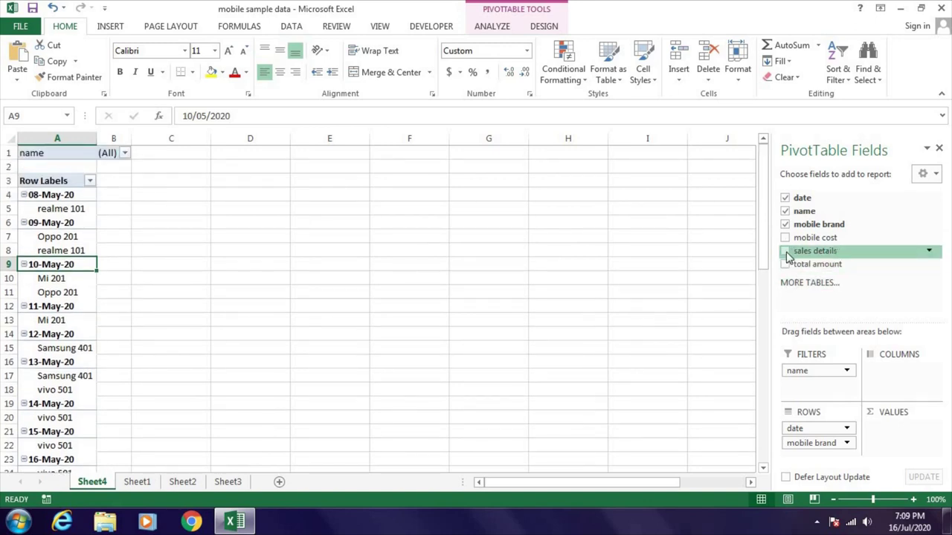
click(785, 252)
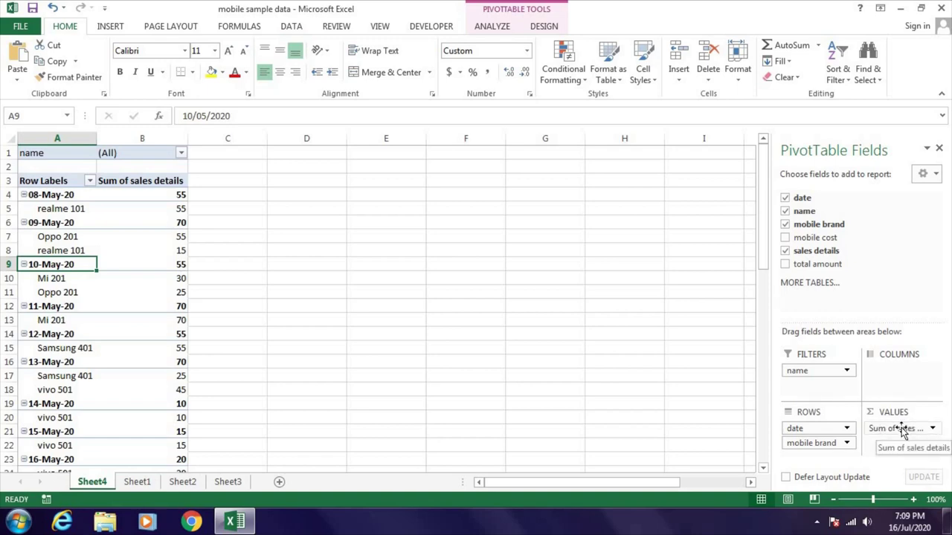
click(143, 483)
drag(711, 185, 715, 356)
click(703, 181)
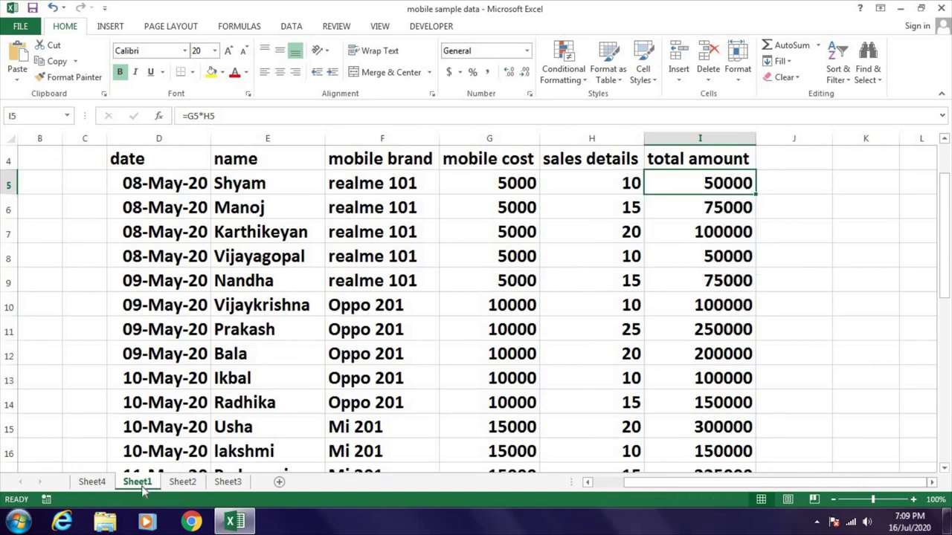
click(93, 483)
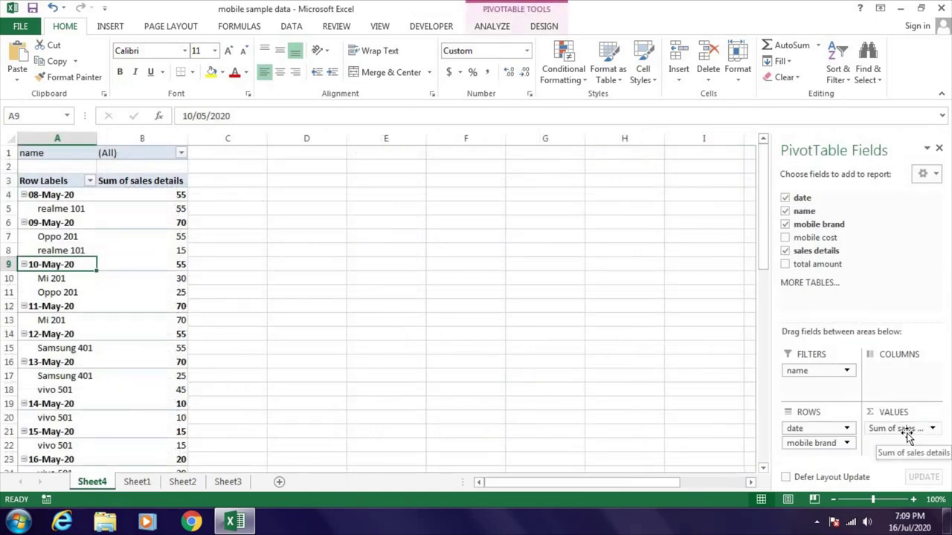
click(932, 428)
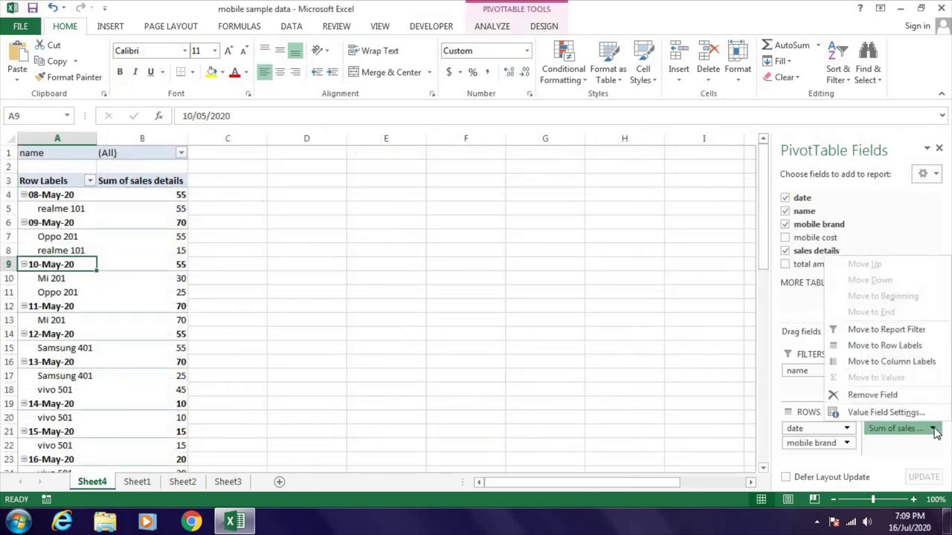
click(885, 412)
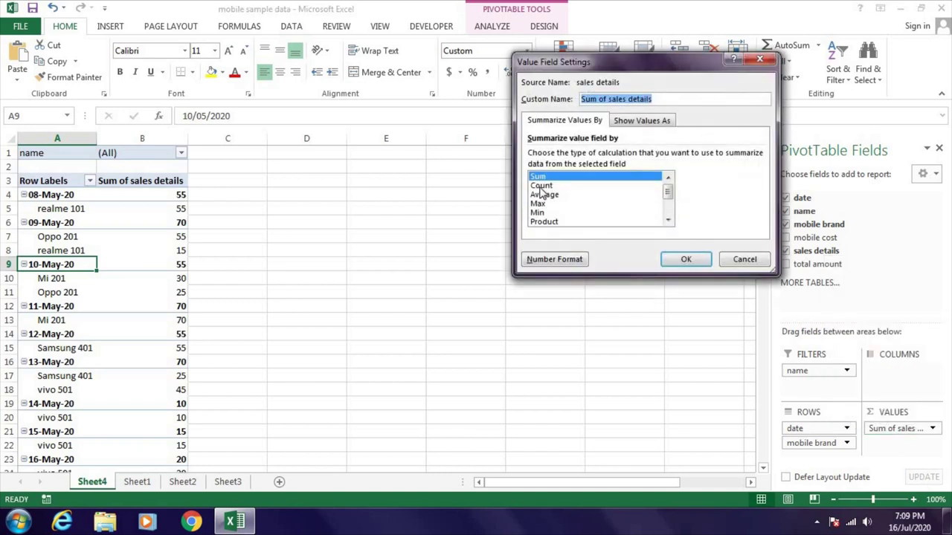
click(540, 186)
click(539, 177)
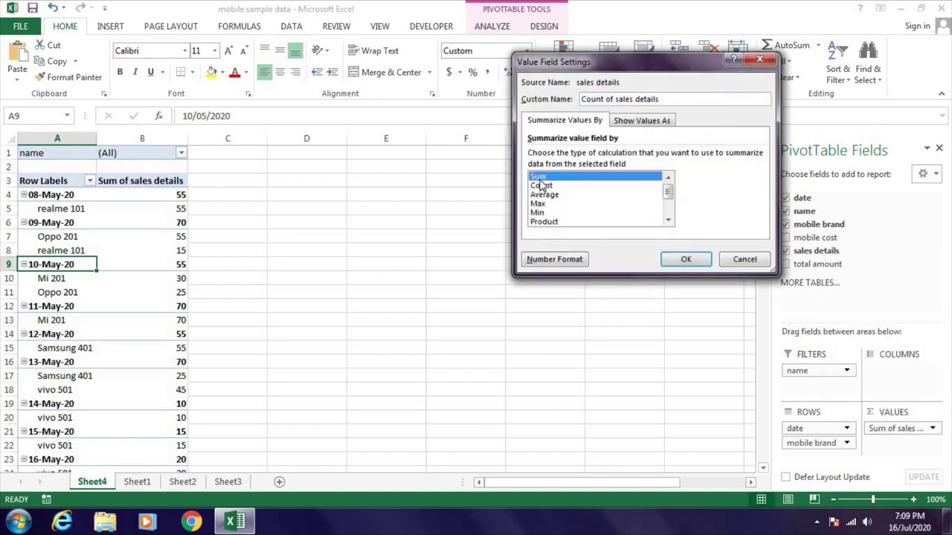
click(685, 260)
click(174, 208)
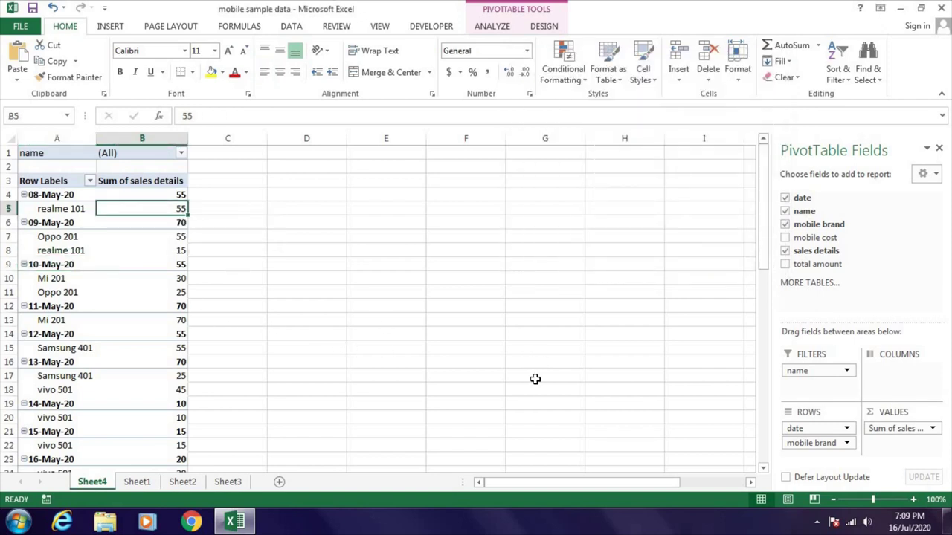
click(785, 265)
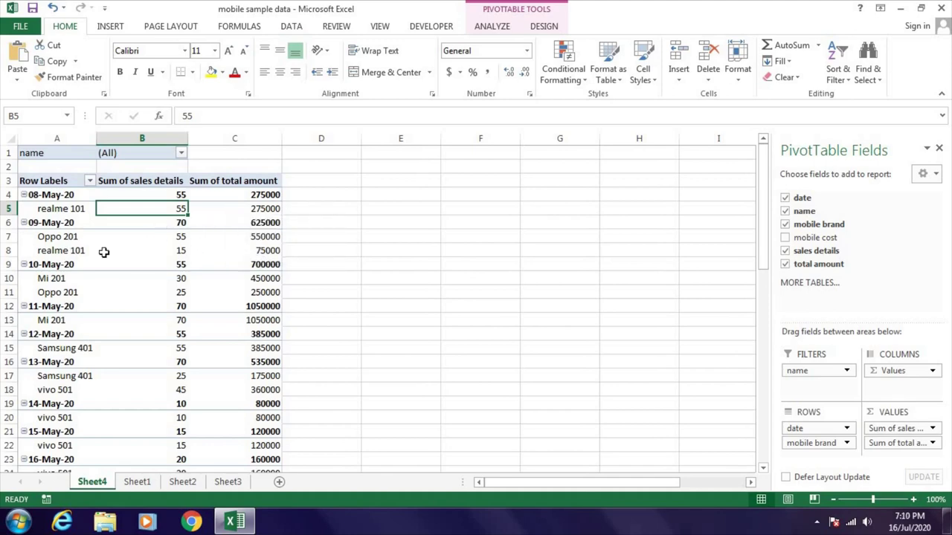
Add Sum of total amount beside sales details and zoom the view to 145% for review.
ctrl+scroll(145, 264, up, 3)
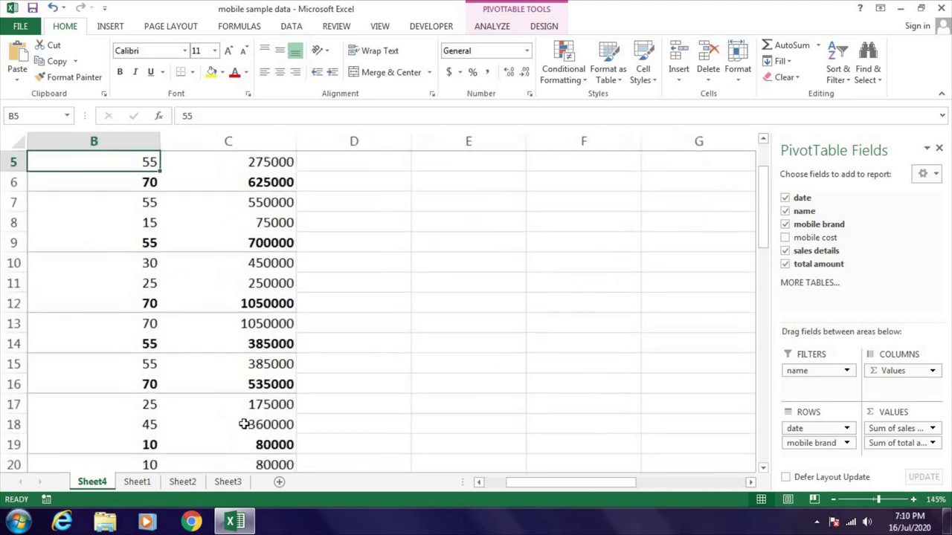
drag(571, 482, 548, 483)
scroll(67, 336, up, 2)
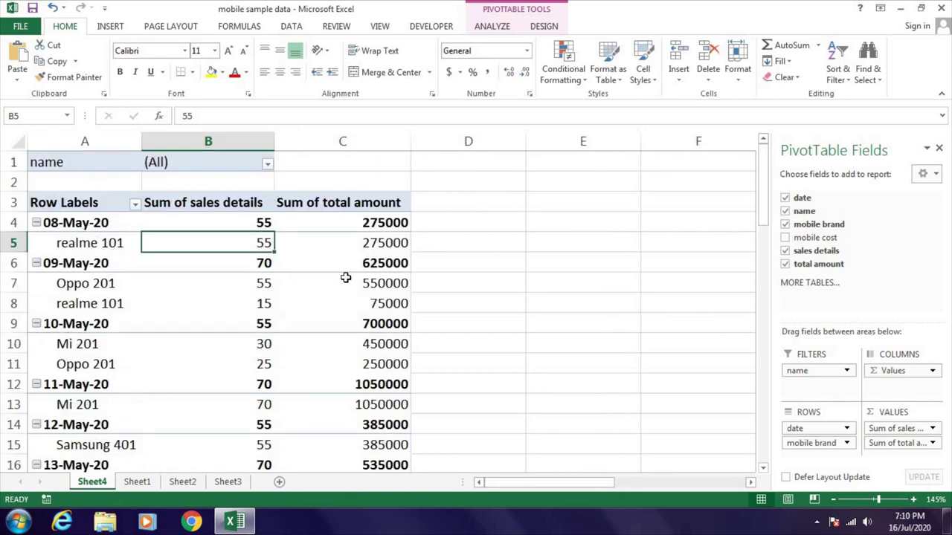
click(90, 209)
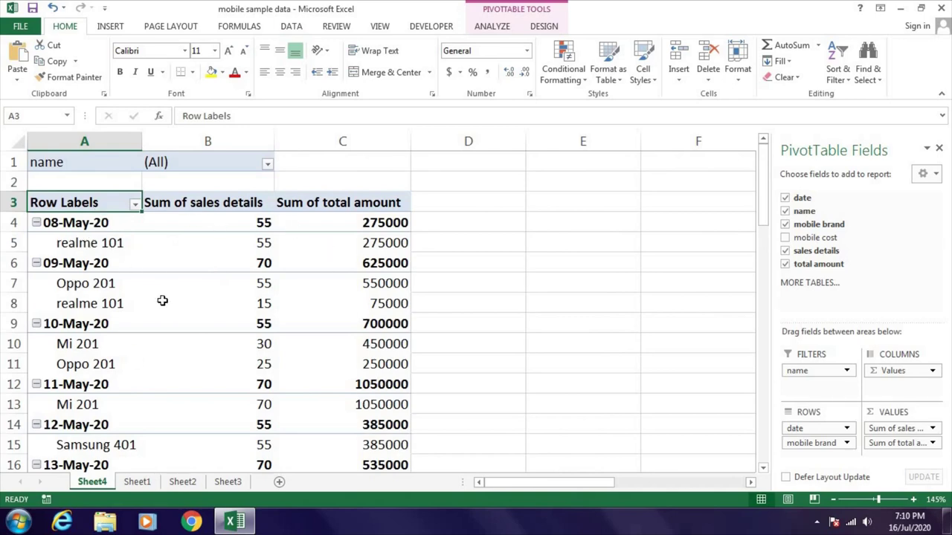
Clear the stray 'alt h b a' text accidentally entered into cell D3.
key(ctrl+shift+End)
scroll(246, 340, up, 4)
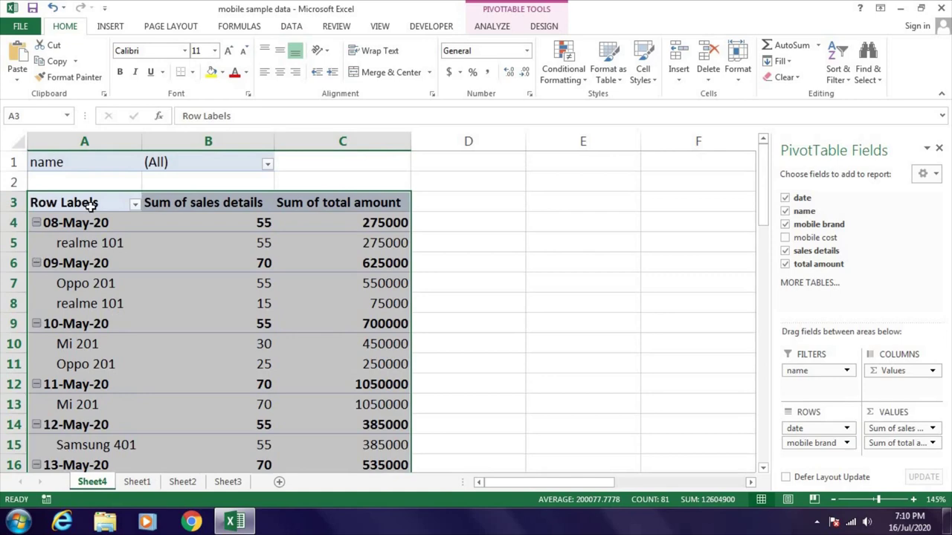
click(545, 196)
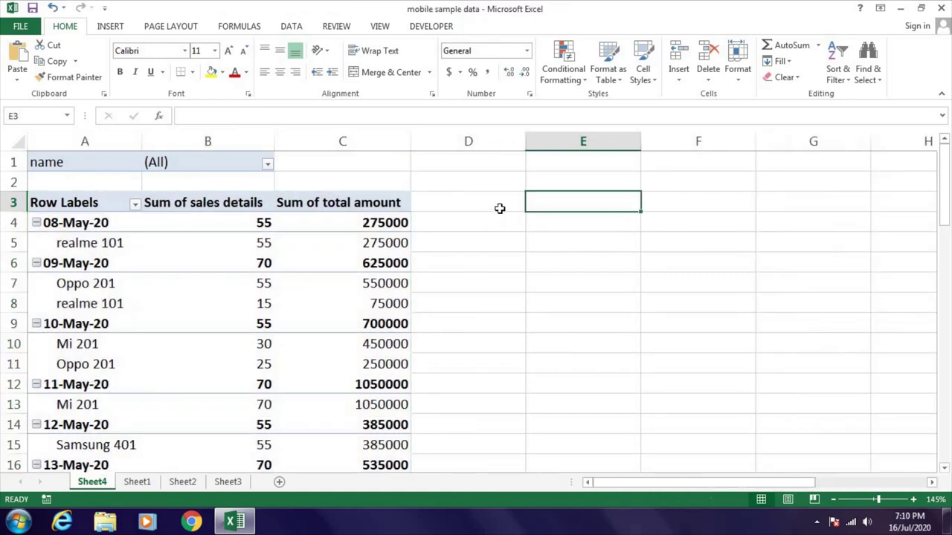
click(499, 210)
text(alt)
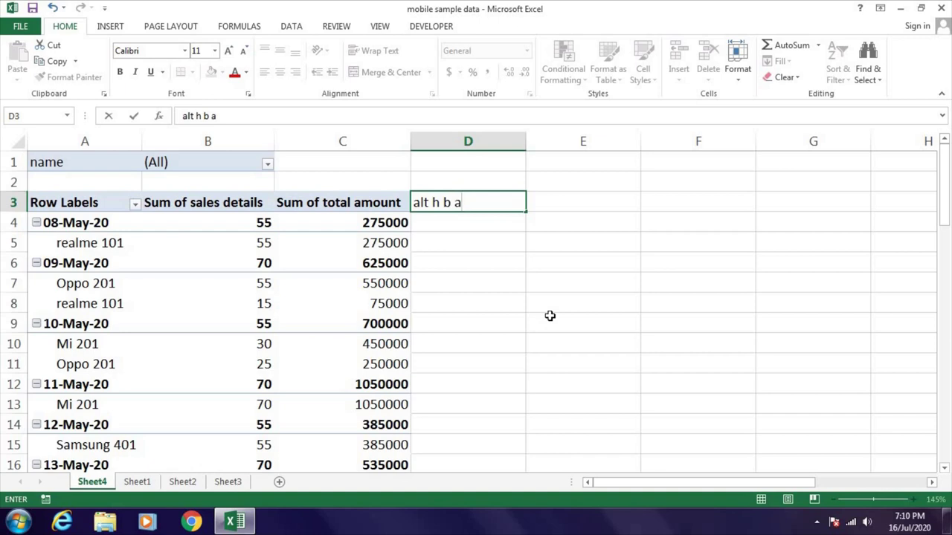
text( h b a)
key(Return)
key(Up)
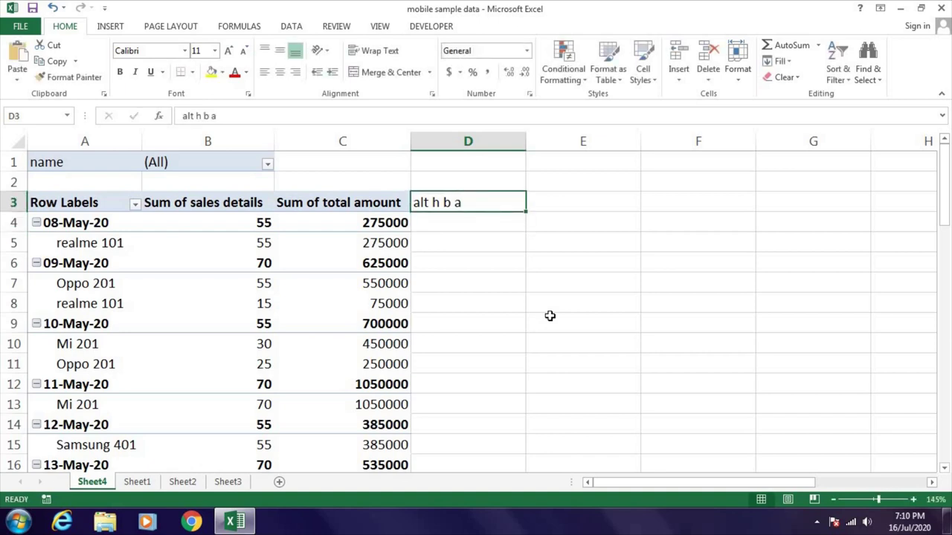
key(Delete)
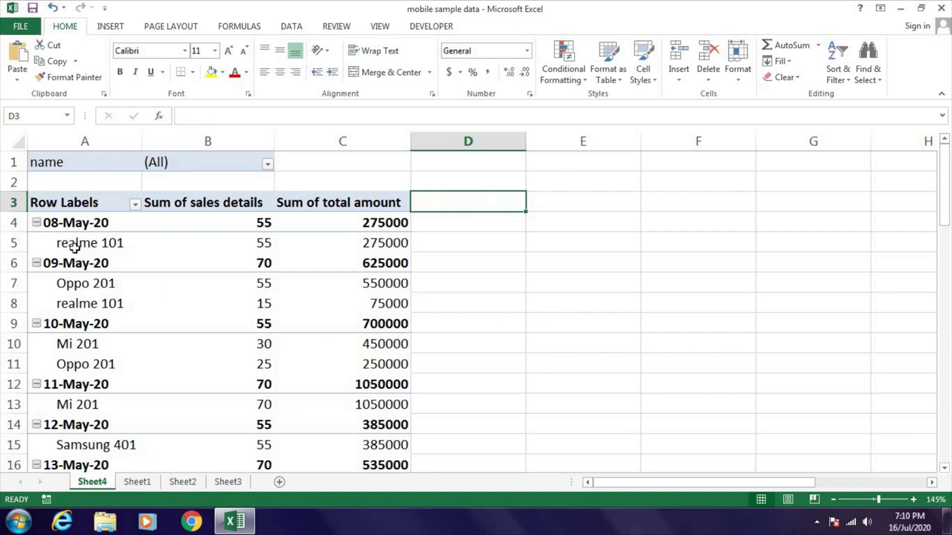
Apply All Borders to the whole PivotTable range starting from the Row Labels header.
click(86, 205)
key(ctrl+shift+End)
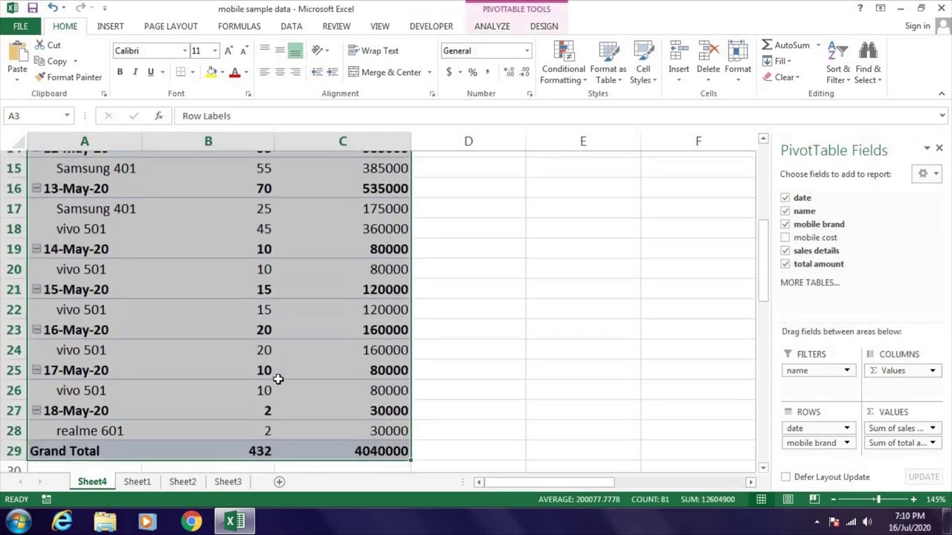
scroll(277, 380, up, 5)
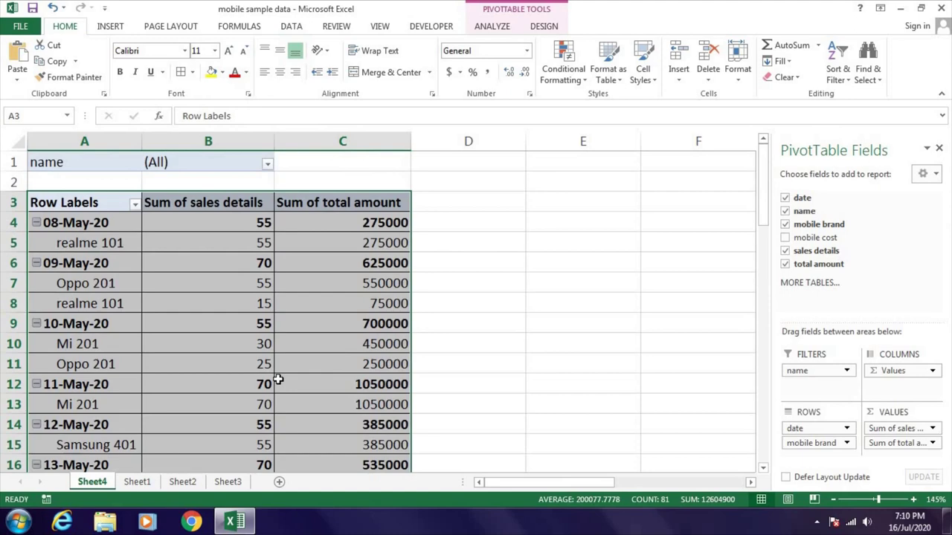
click(87, 245)
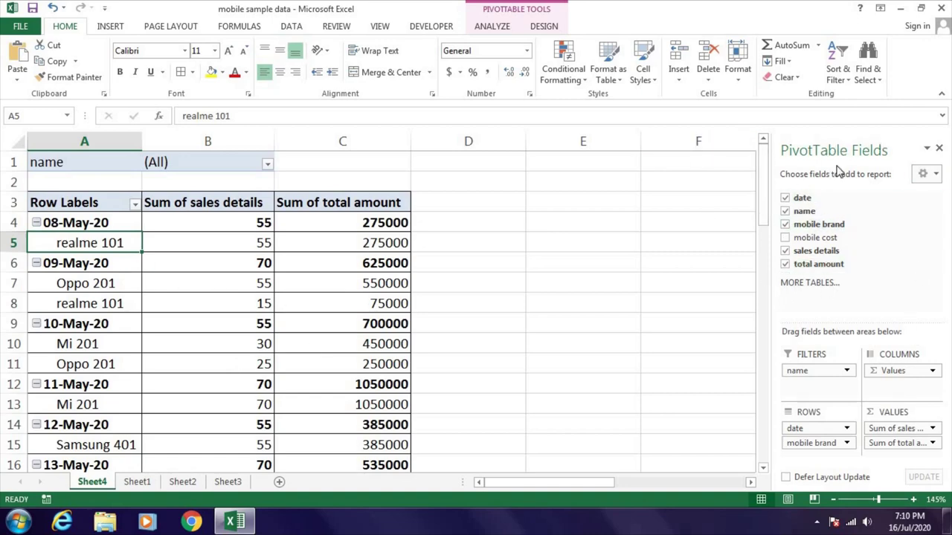
click(535, 223)
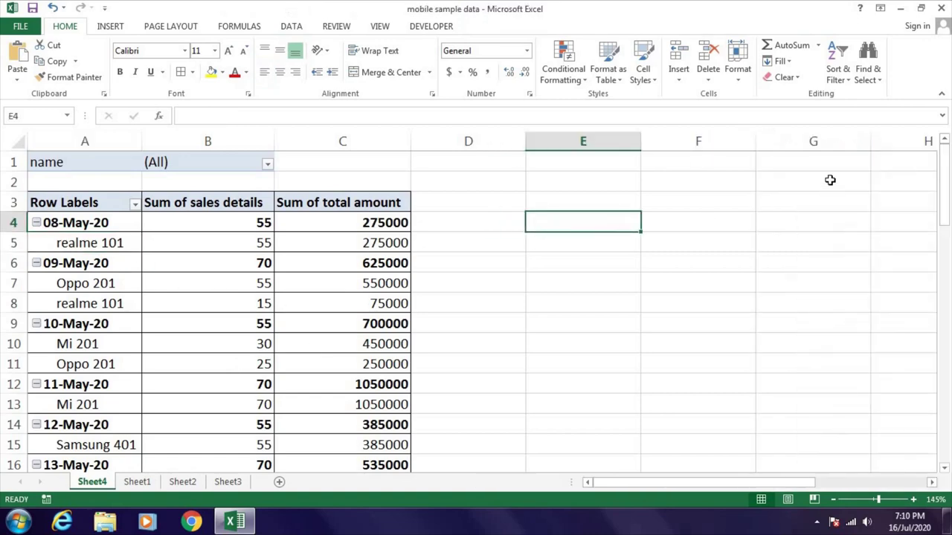
click(147, 241)
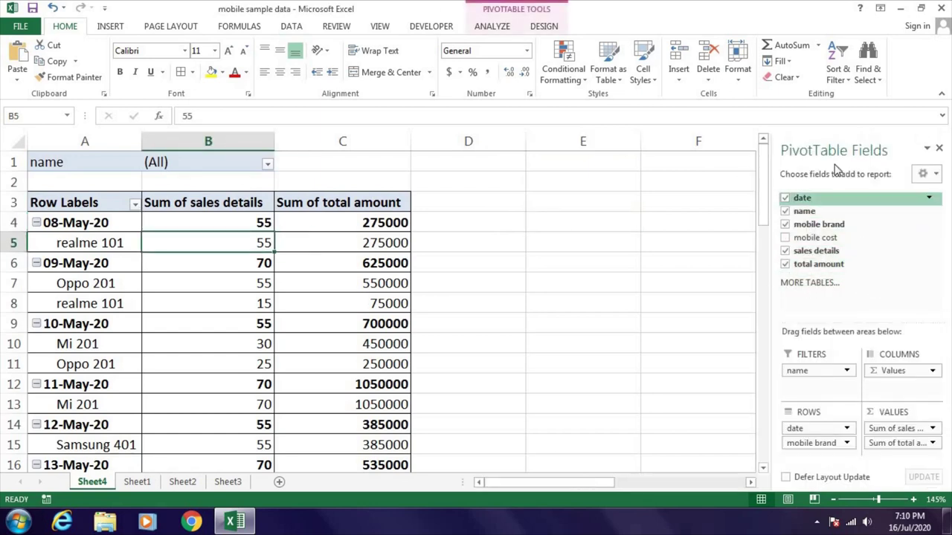
click(579, 238)
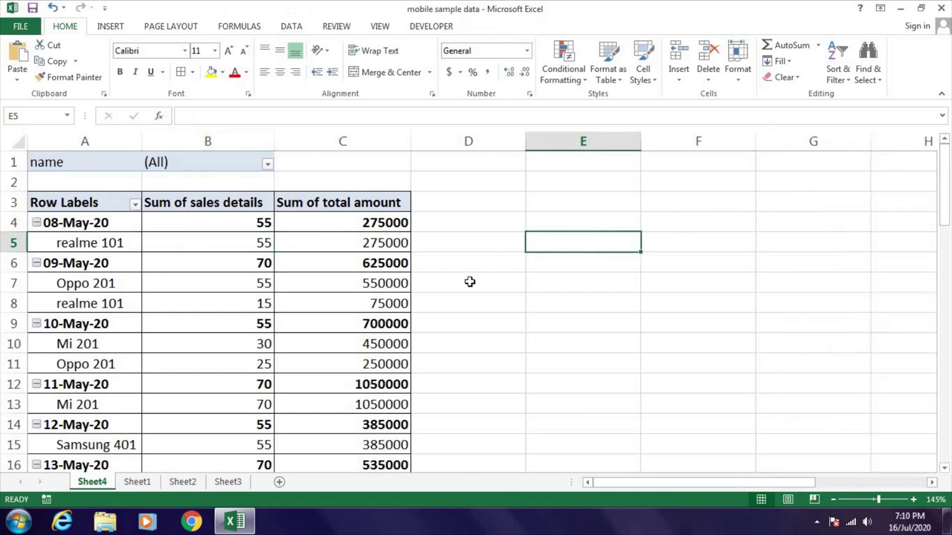
click(78, 245)
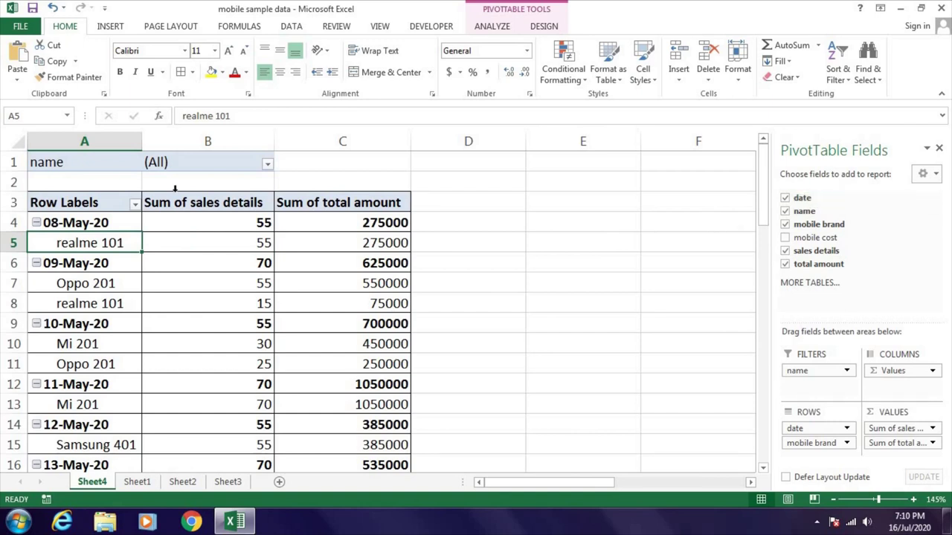
click(80, 226)
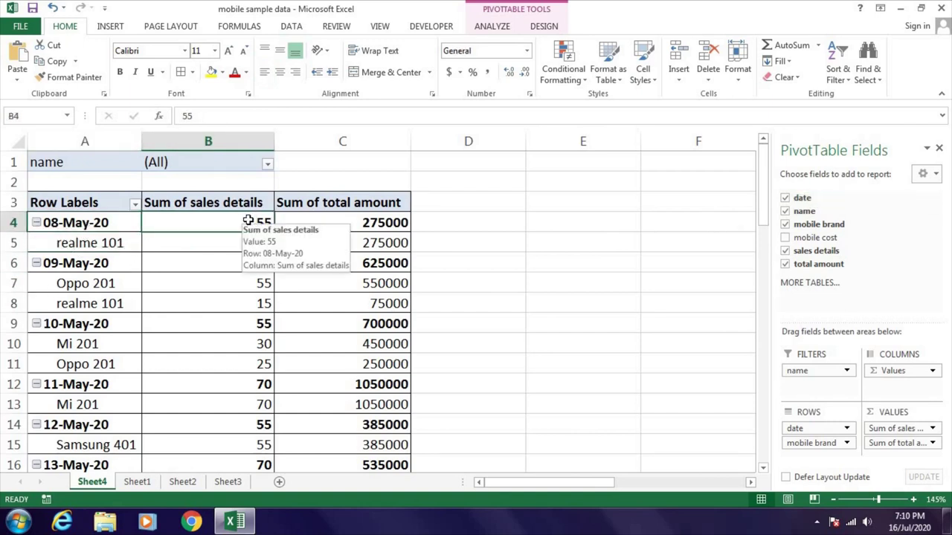
click(392, 222)
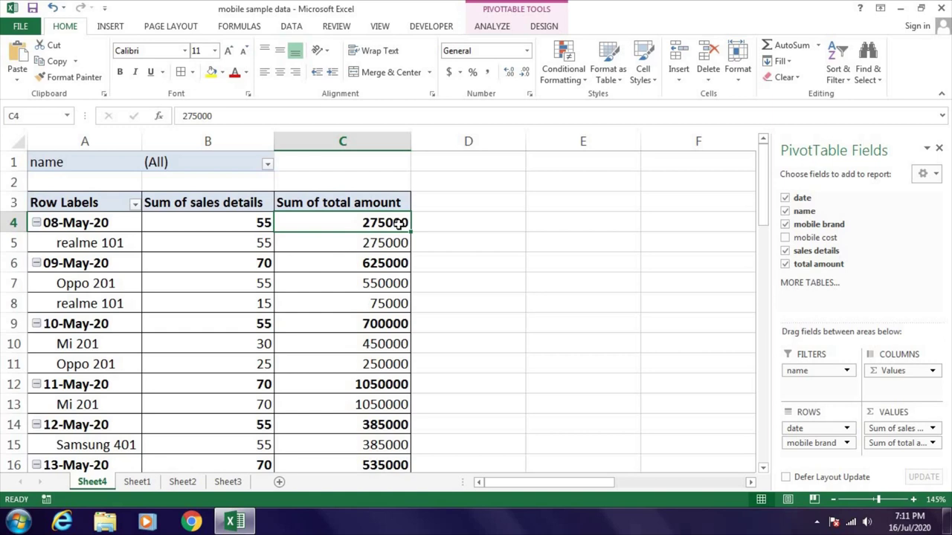
click(104, 246)
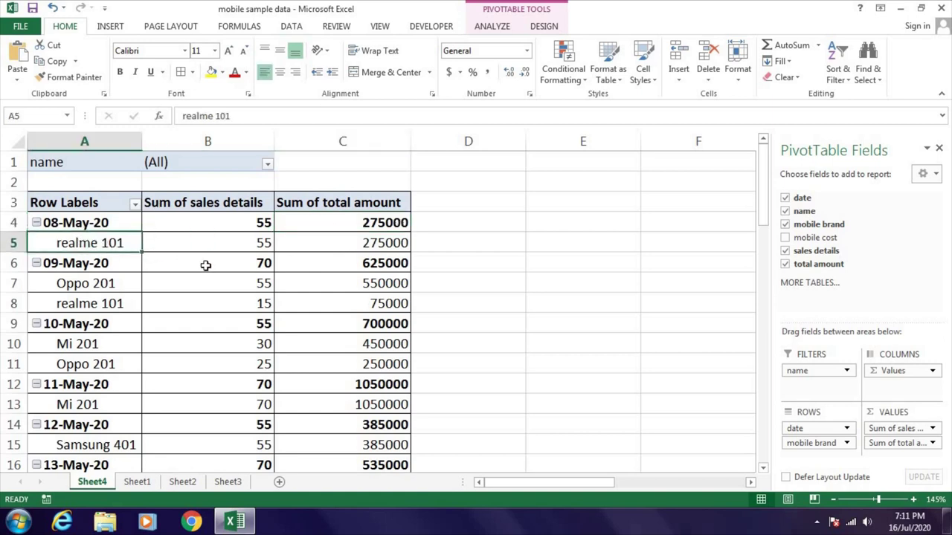
click(260, 243)
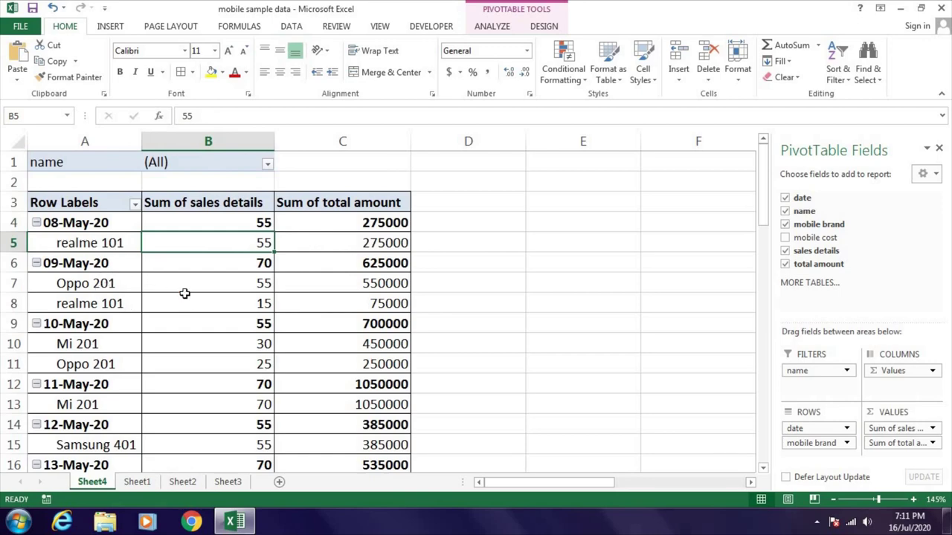
click(138, 481)
drag(165, 183, 177, 260)
drag(397, 188, 377, 257)
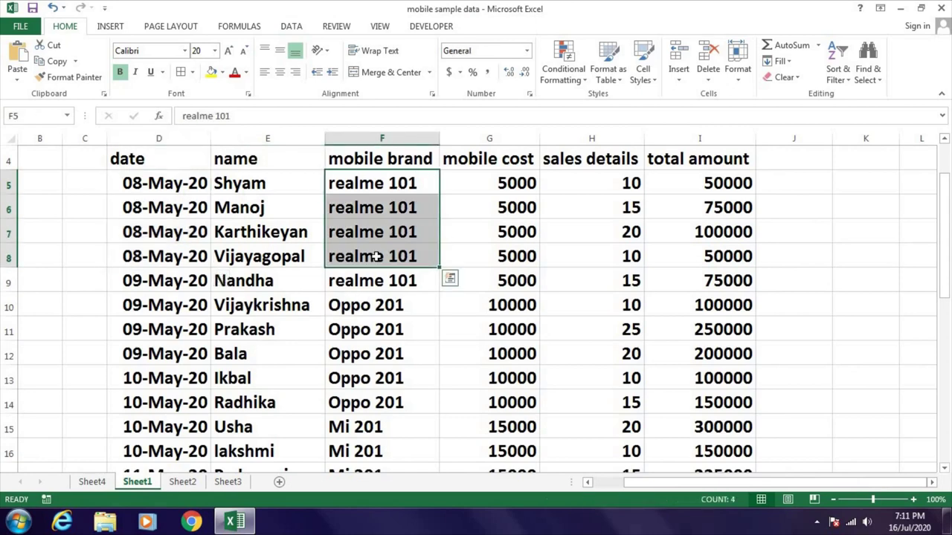
drag(617, 179, 627, 256)
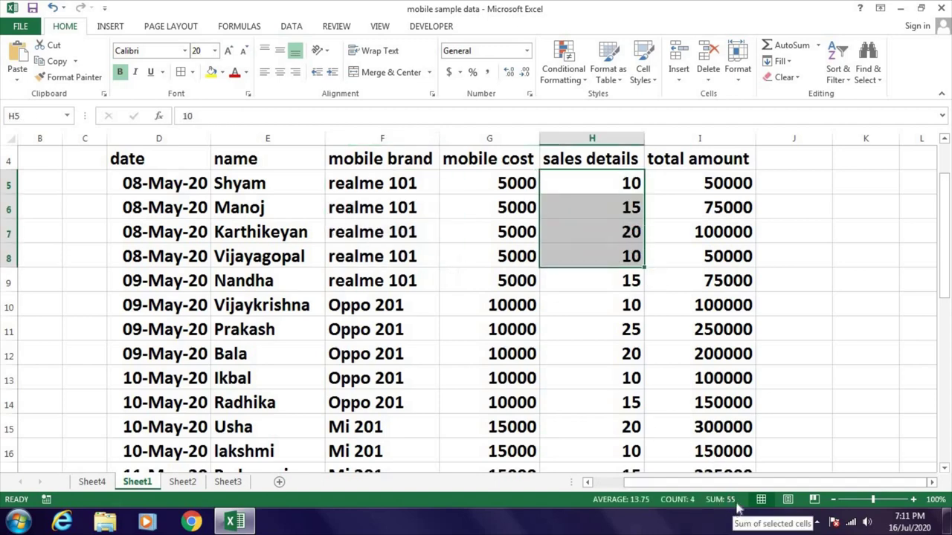
drag(715, 179, 722, 253)
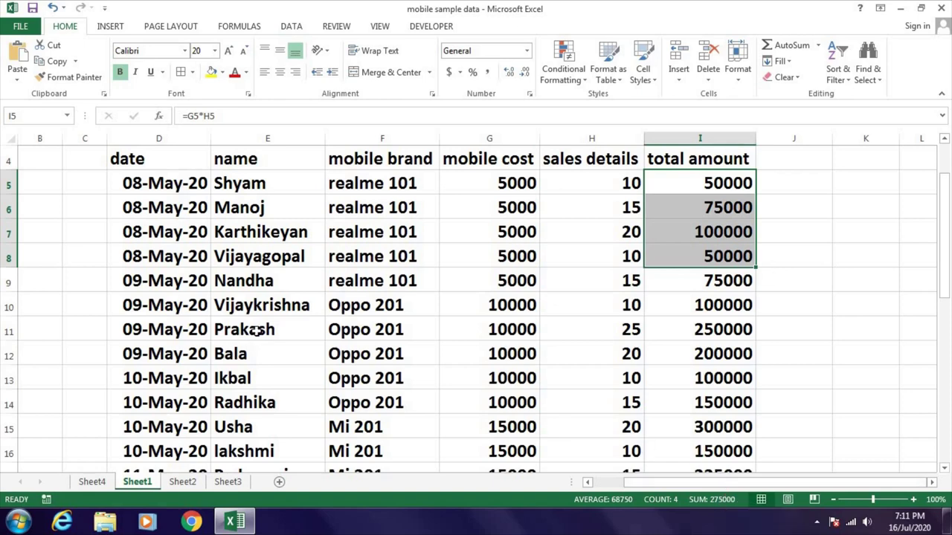
drag(171, 281, 167, 353)
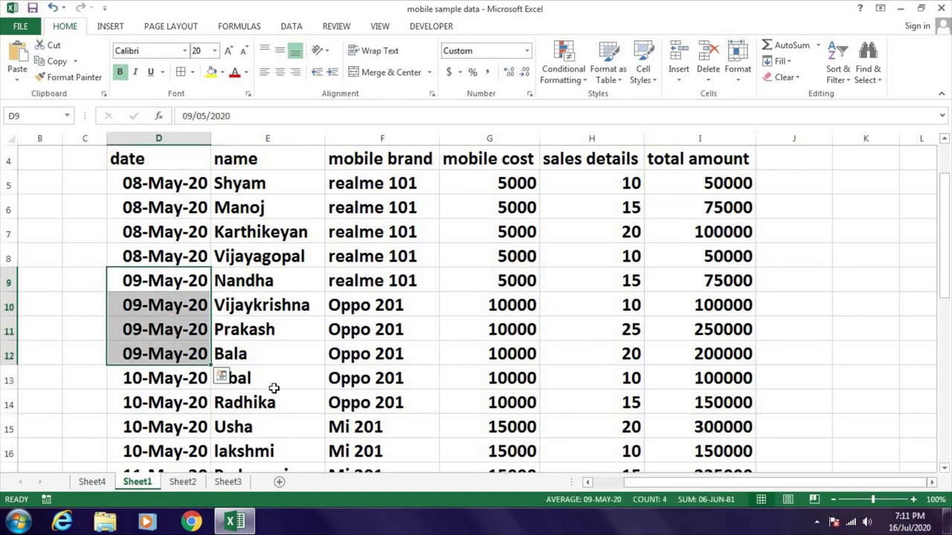
click(383, 281)
mouse_move(364, 310)
mouse_down()
mouse_move(372, 354)
mouse_move(389, 364)
mouse_up()
click(390, 313)
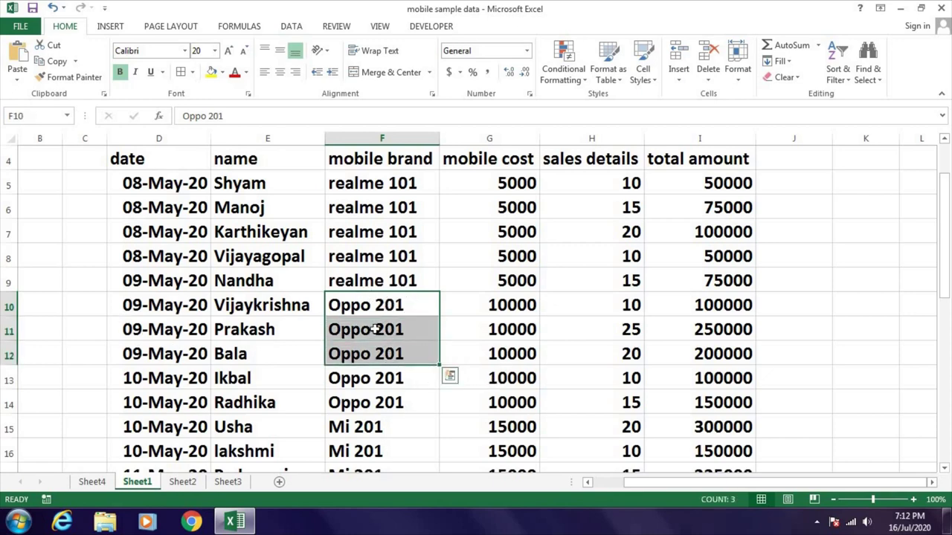
drag(355, 307, 386, 358)
drag(629, 281, 636, 354)
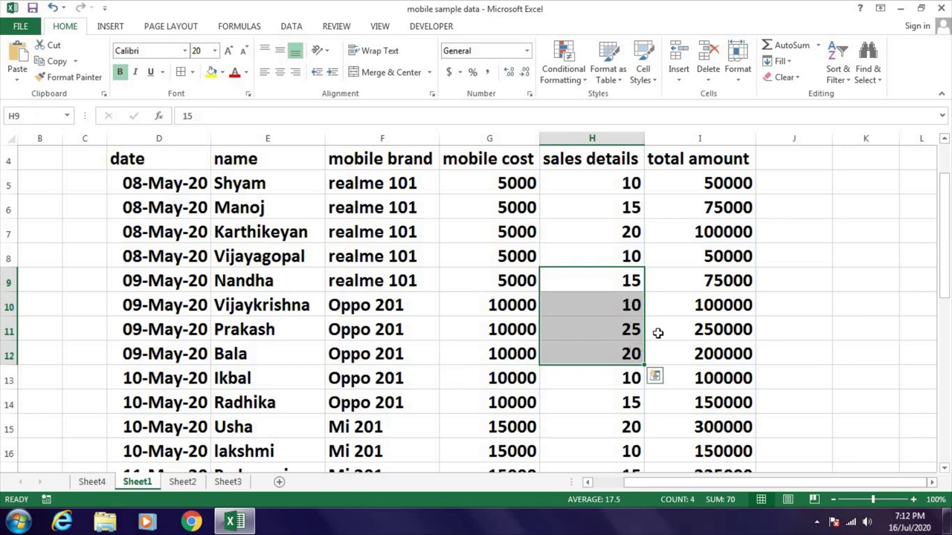
drag(728, 281, 729, 353)
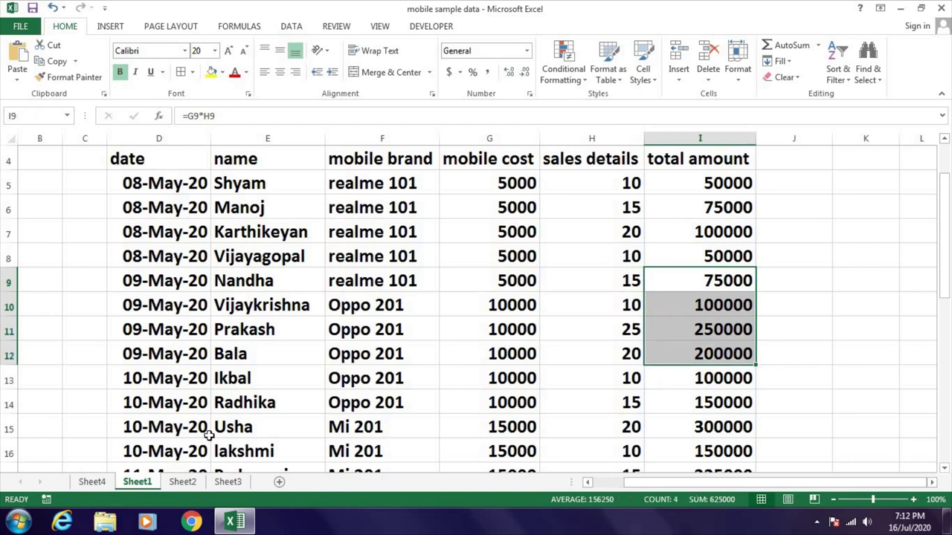
click(92, 482)
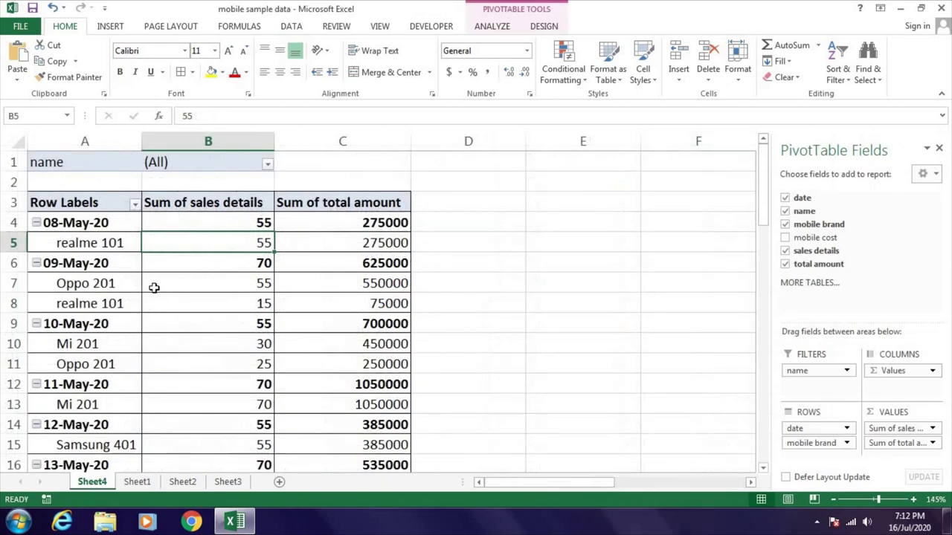
click(103, 269)
click(219, 266)
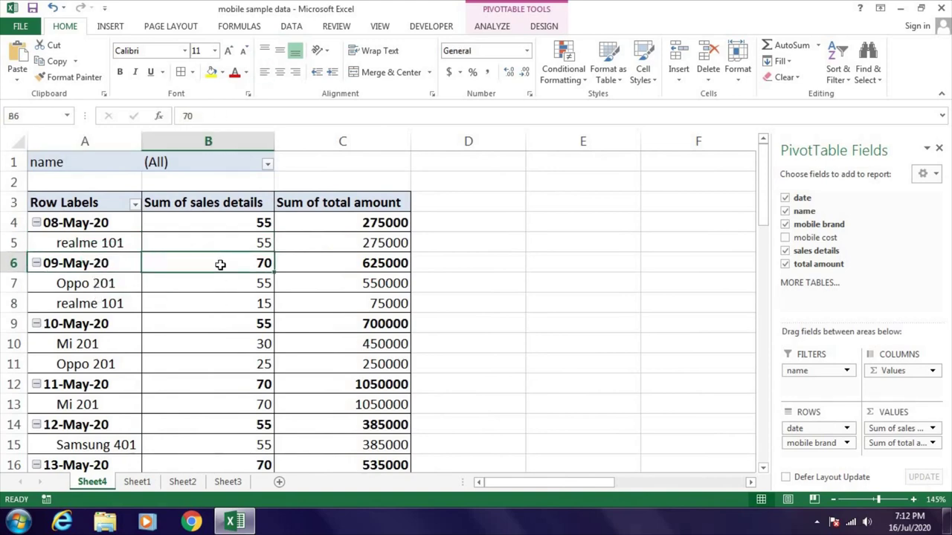
click(371, 265)
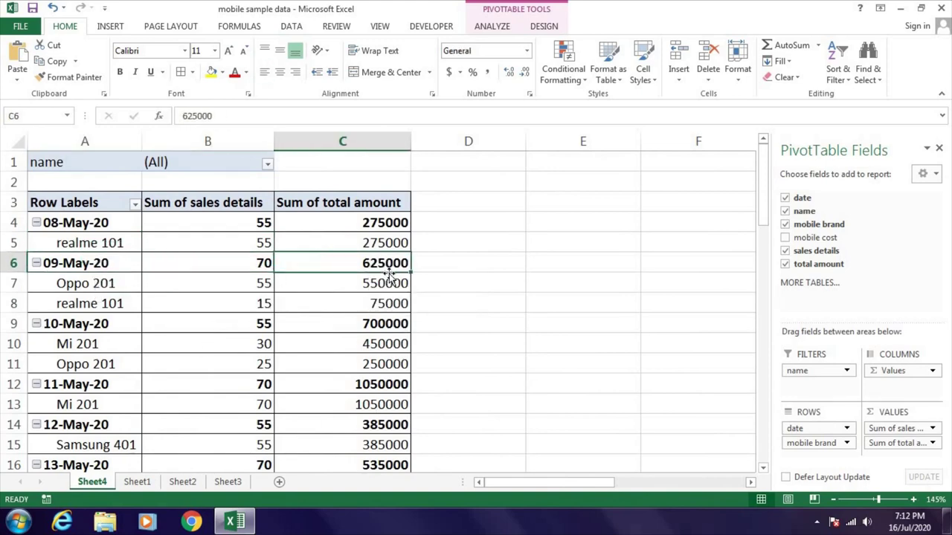
click(92, 283)
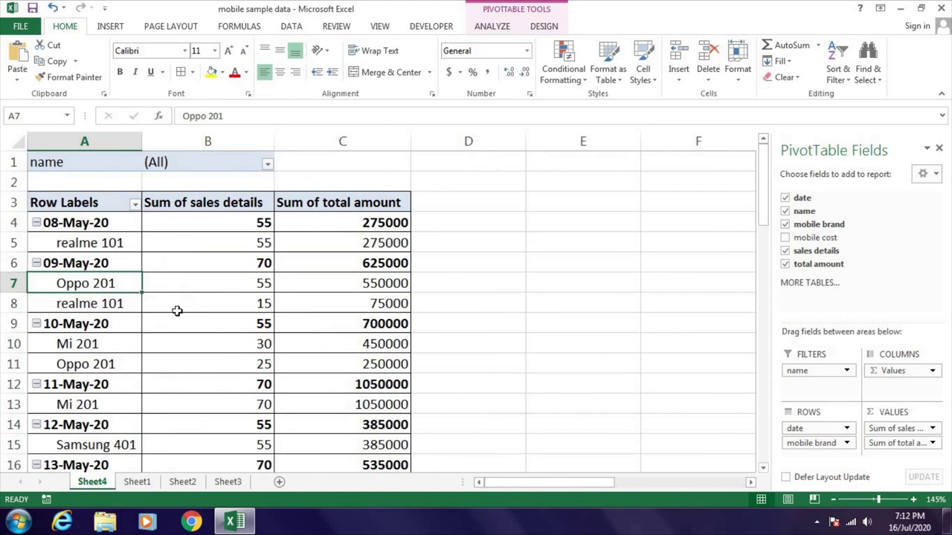
click(256, 283)
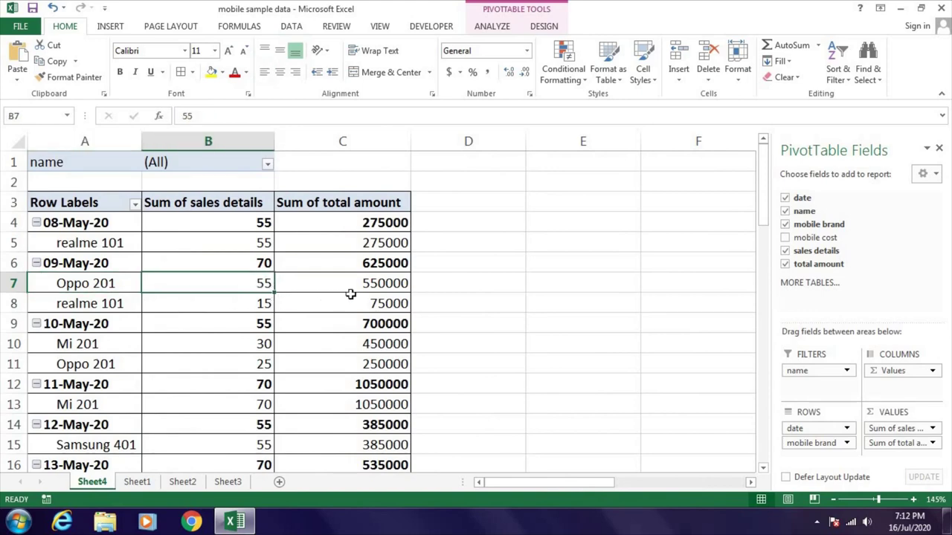
click(387, 285)
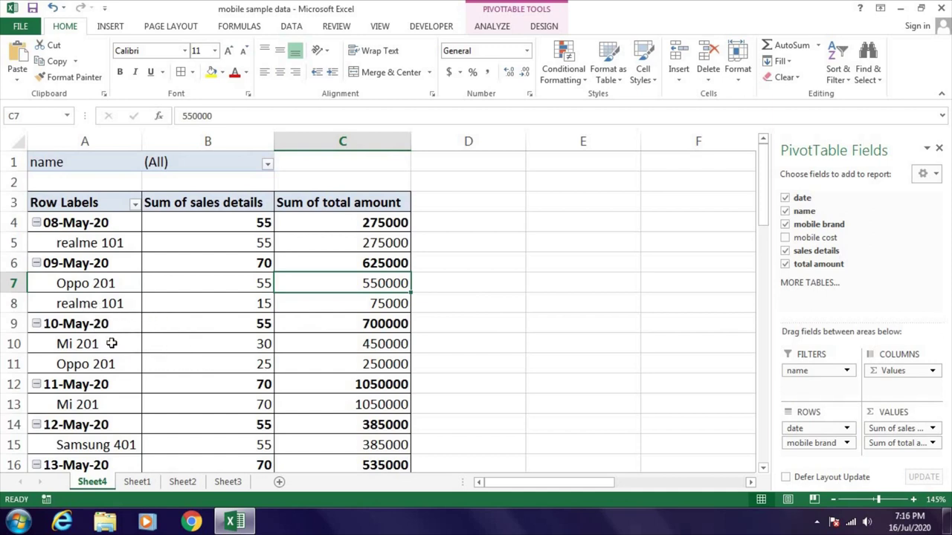
click(109, 311)
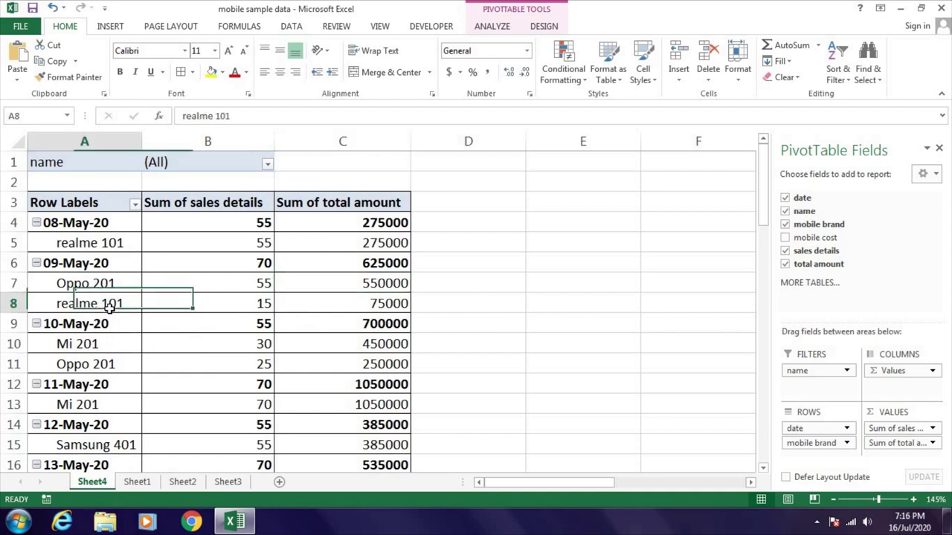
click(222, 313)
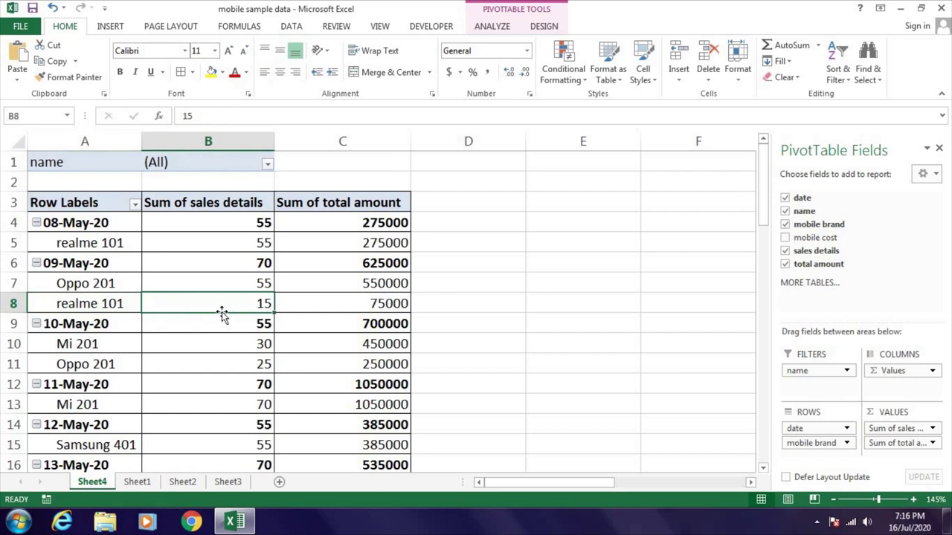
click(370, 308)
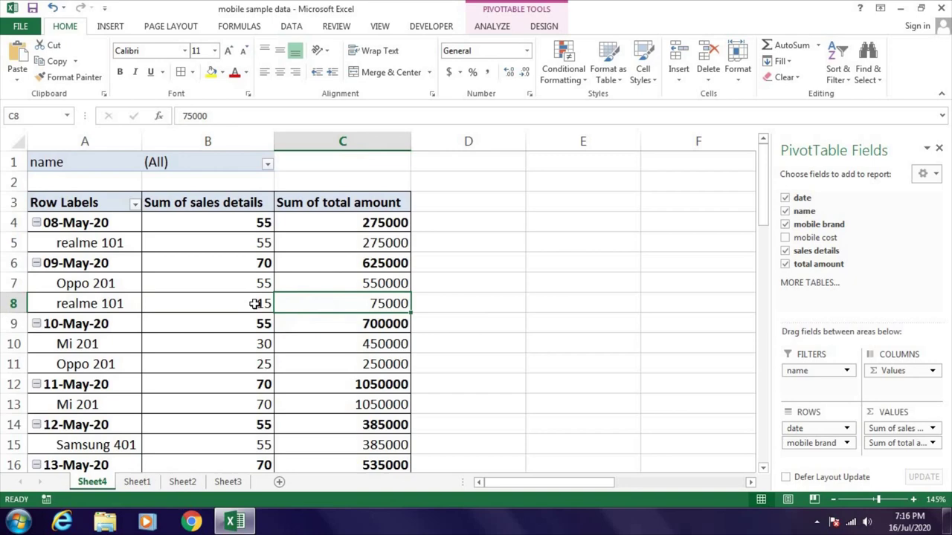
click(259, 265)
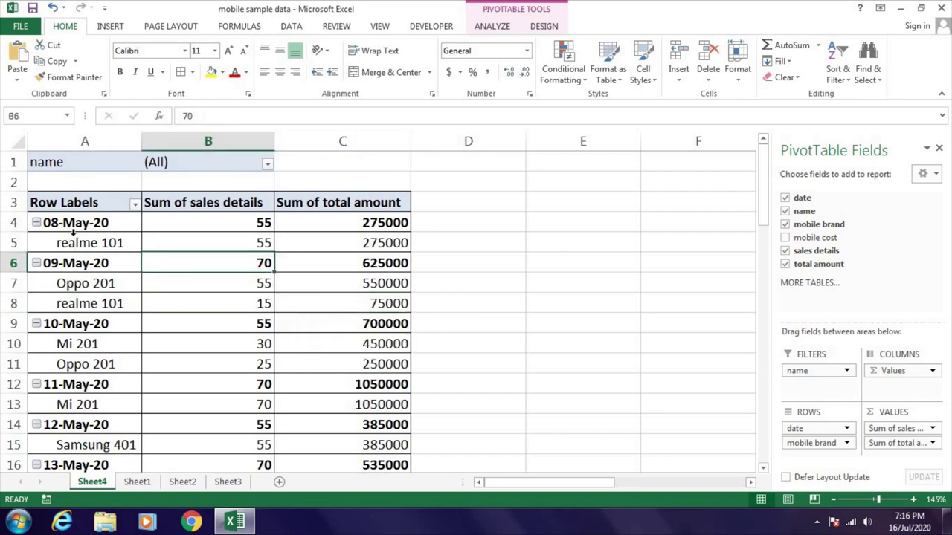
click(241, 222)
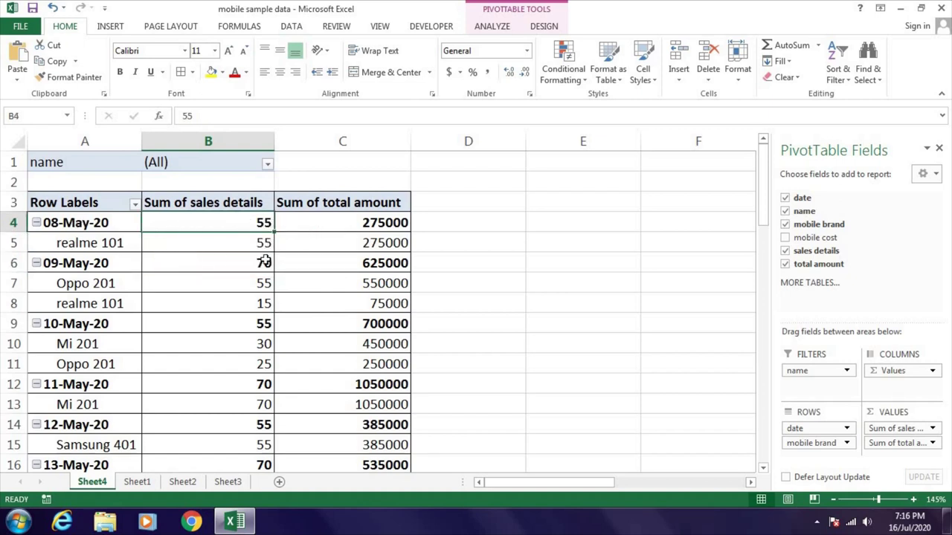
mouse_move(253, 257)
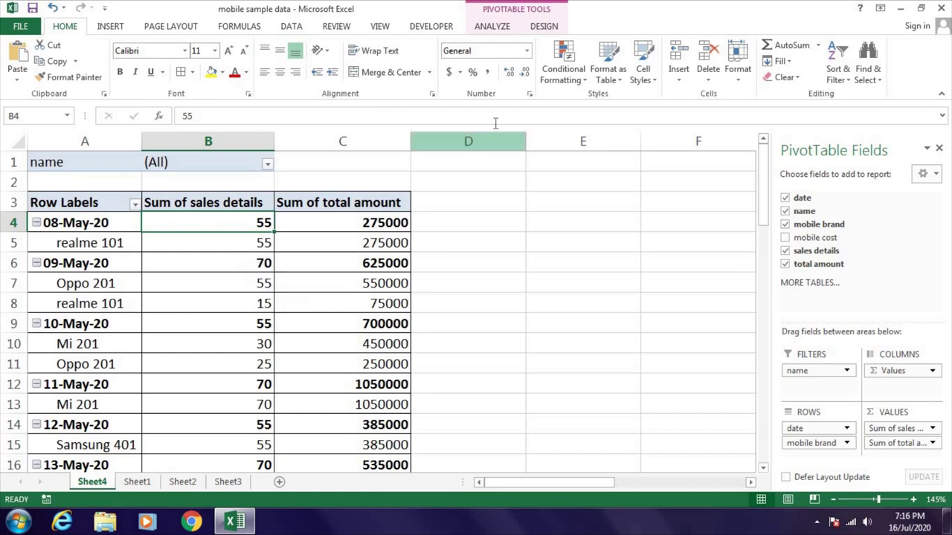
Set the PivotTable's Subtotals to show all subtotals at the bottom of each group.
click(545, 28)
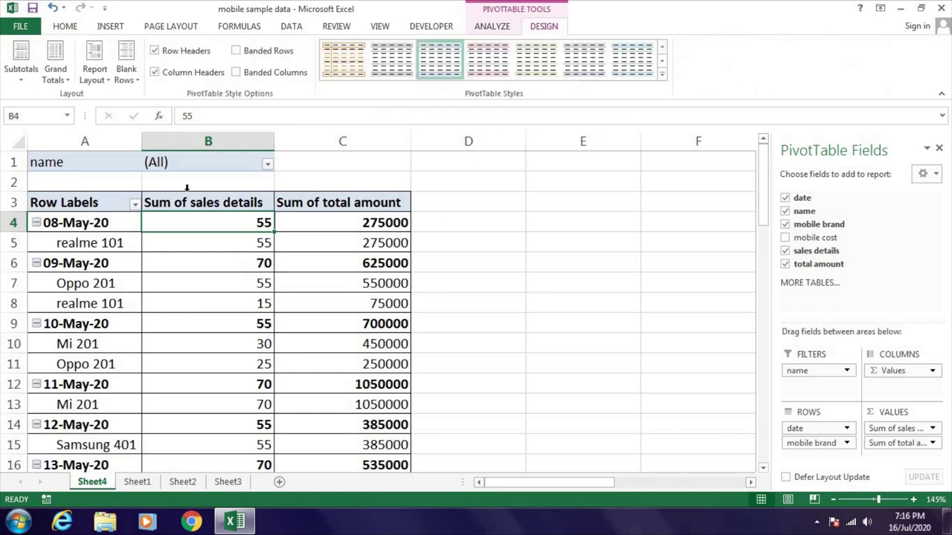
click(23, 74)
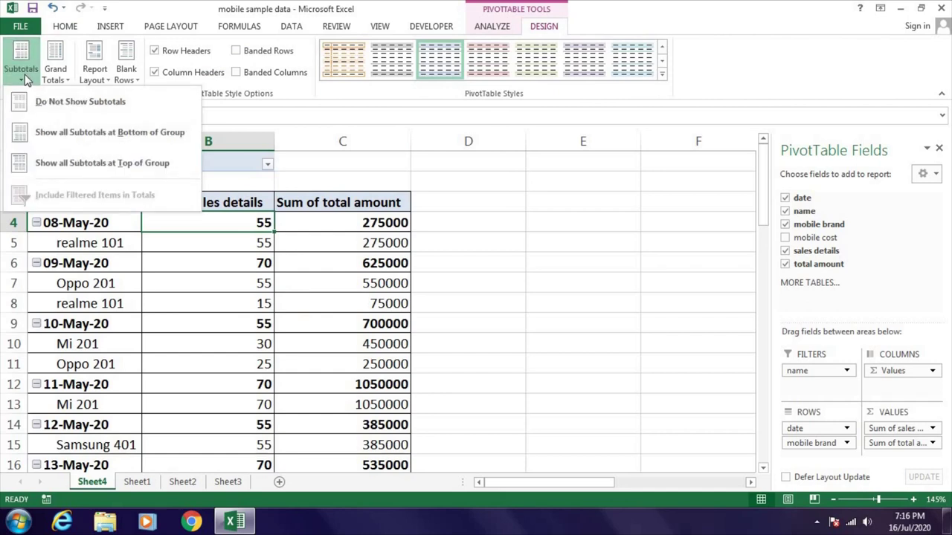
click(148, 145)
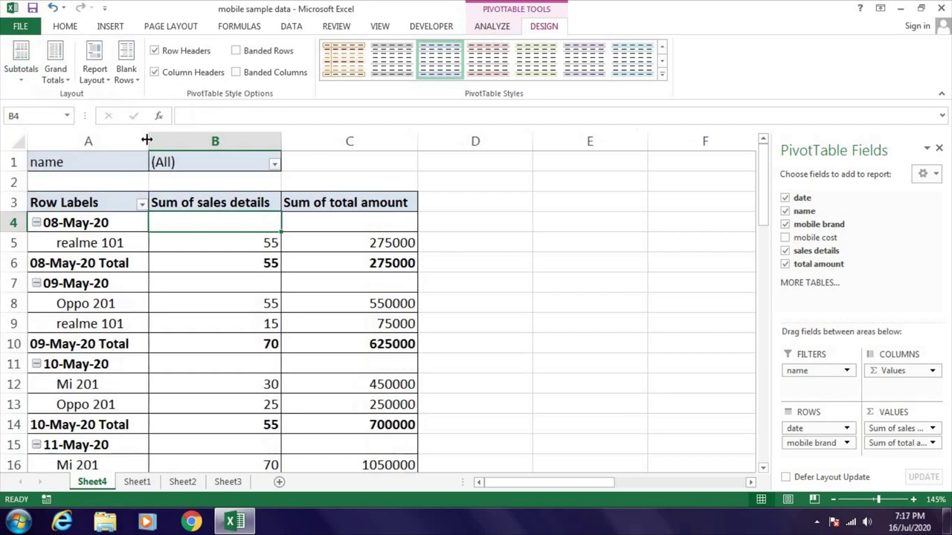
Check the new 08-May-20 and 09-May-20 Total rows, including 09-May-20's sales total of 70.
click(56, 265)
click(75, 223)
click(80, 268)
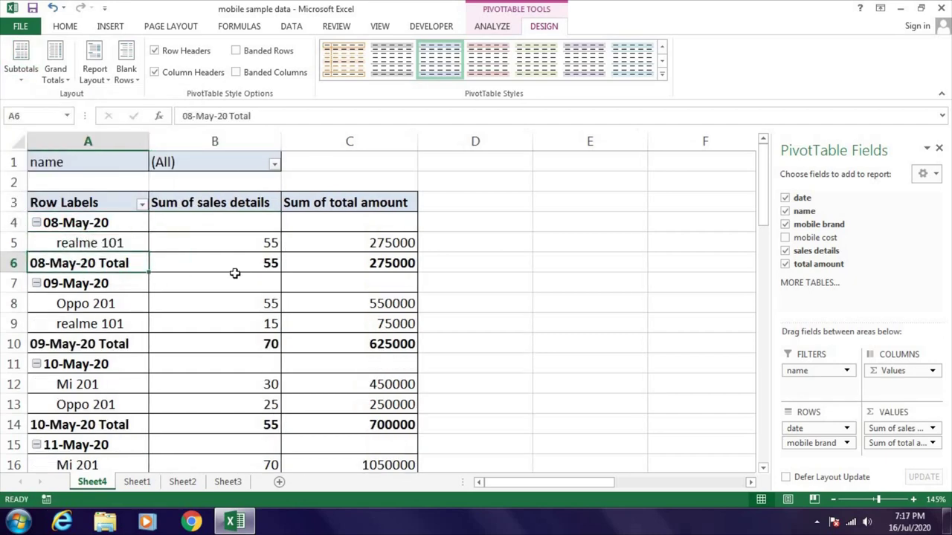
click(246, 264)
click(97, 282)
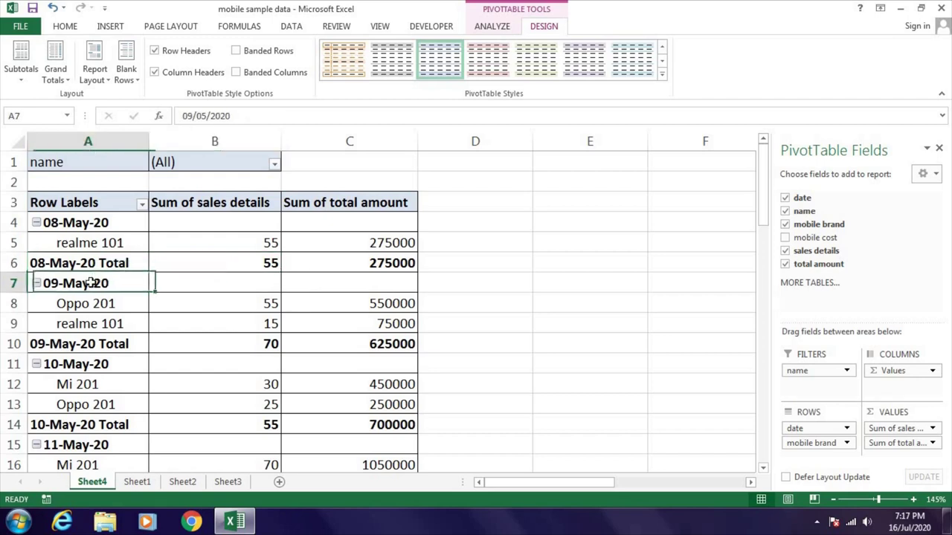
click(99, 346)
click(223, 346)
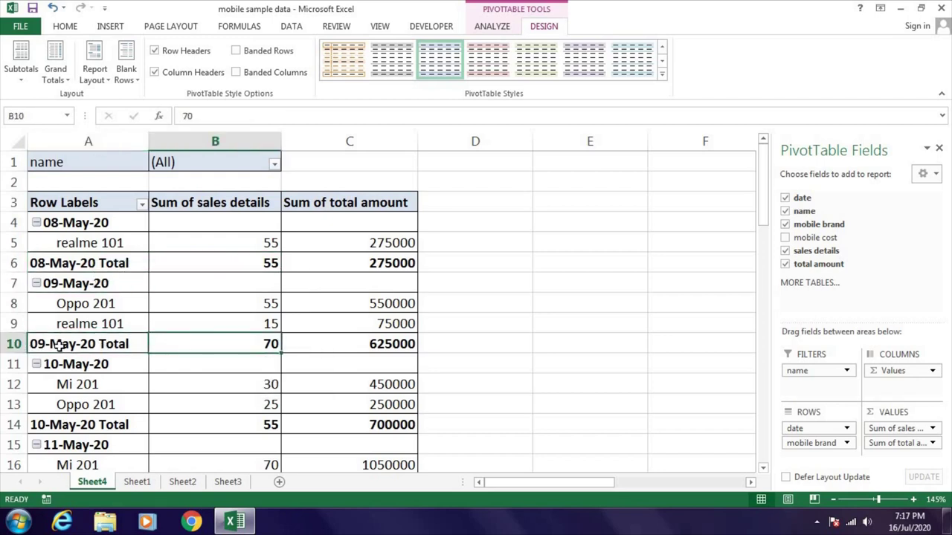
click(119, 346)
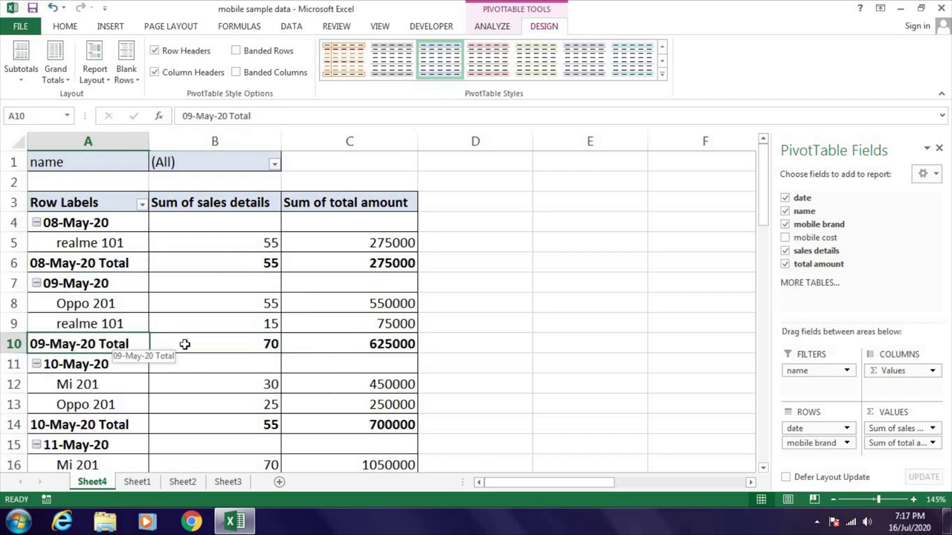
click(257, 346)
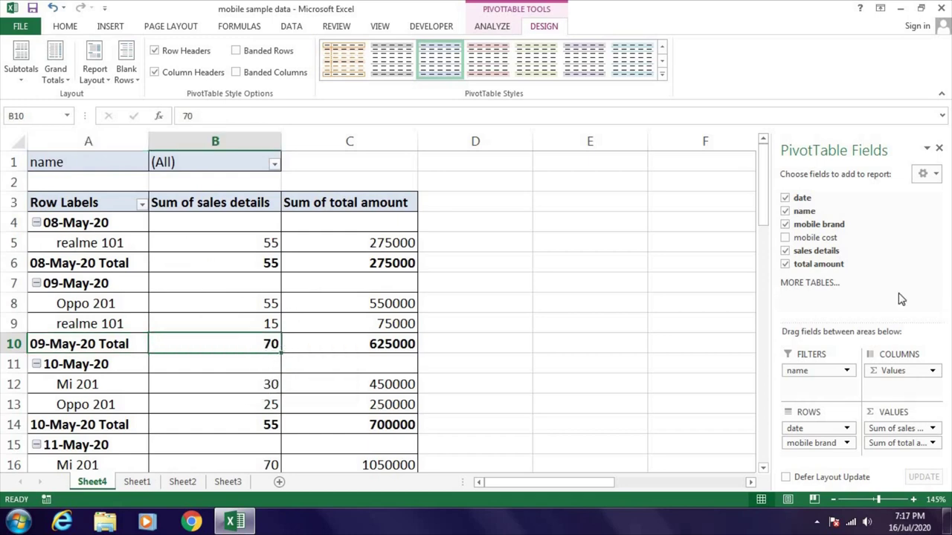
scroll(95, 310, down, 2)
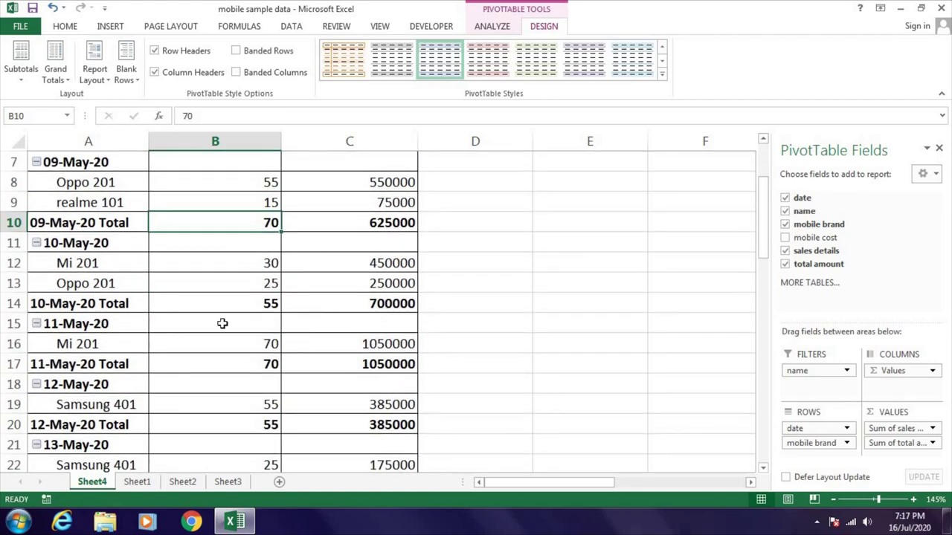
scroll(304, 329, up, 2)
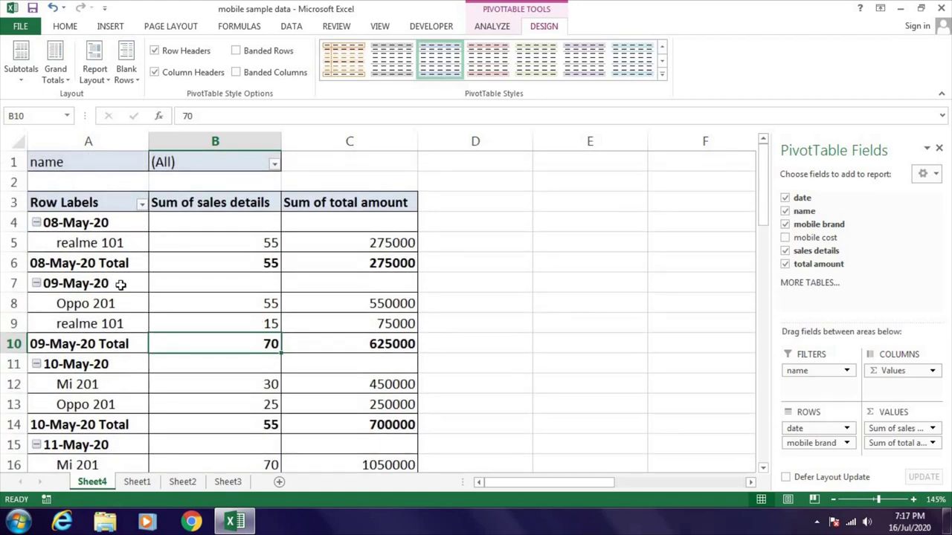
click(64, 26)
Check the realme 101 cells and try dragging mobile brand within the row fields.
click(187, 242)
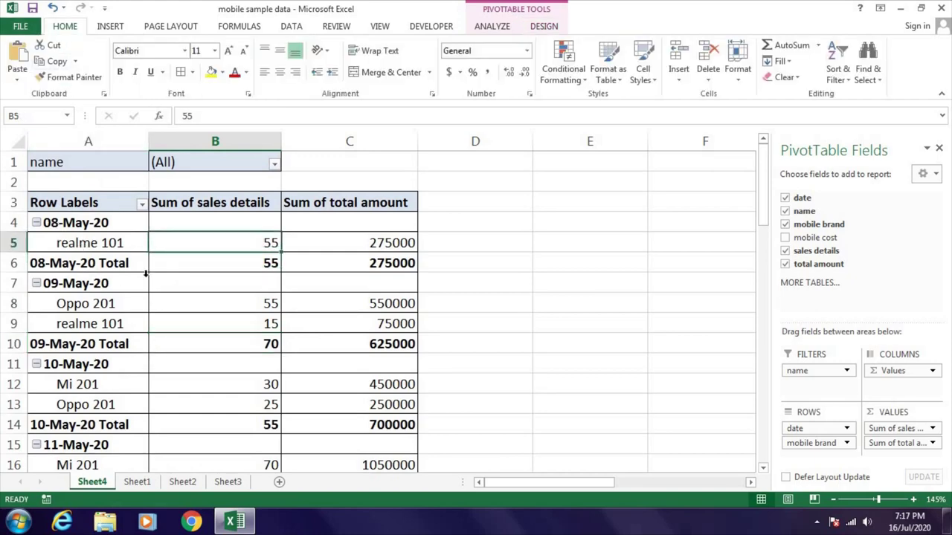
click(98, 250)
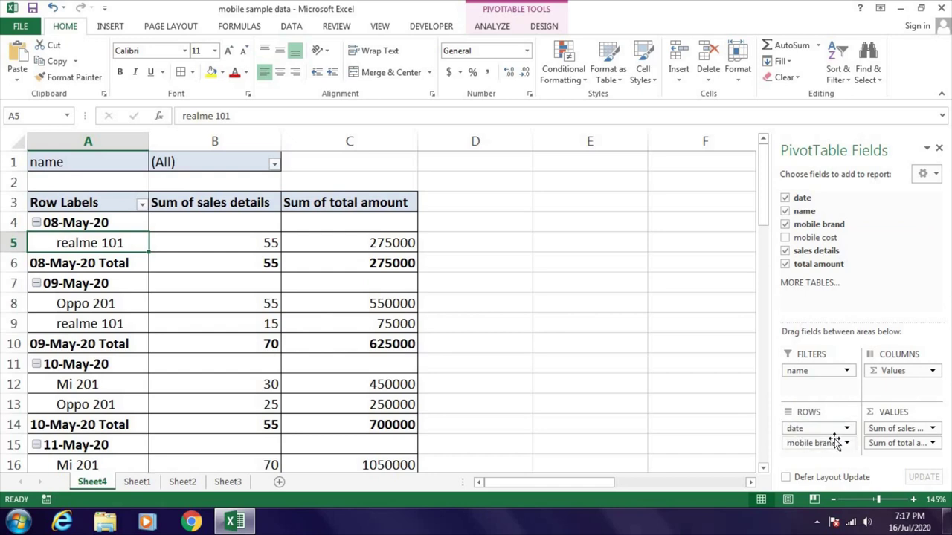
drag(813, 442, 81, 232)
drag(744, 432, 825, 456)
Re-add the row fields with mobile brand first and date nested beneath it.
click(785, 198)
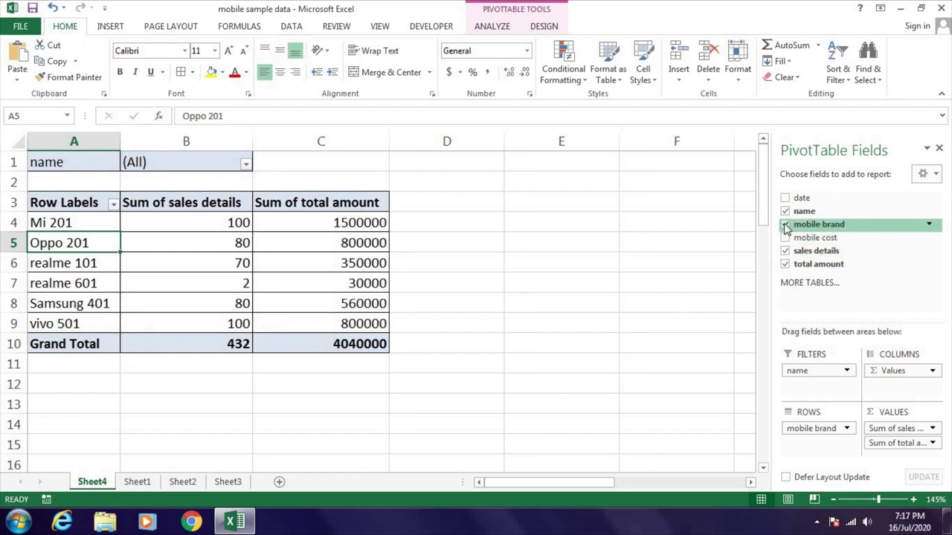
click(786, 225)
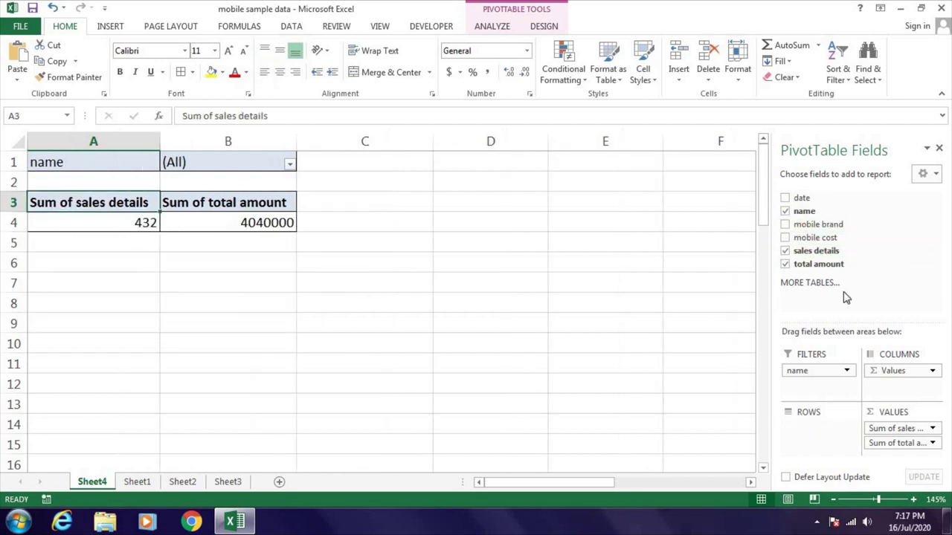
click(785, 226)
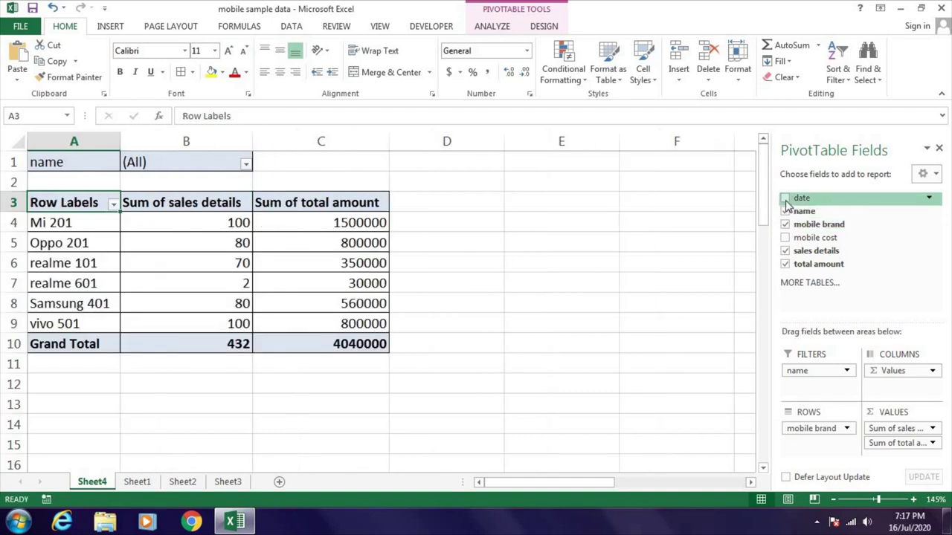
click(785, 199)
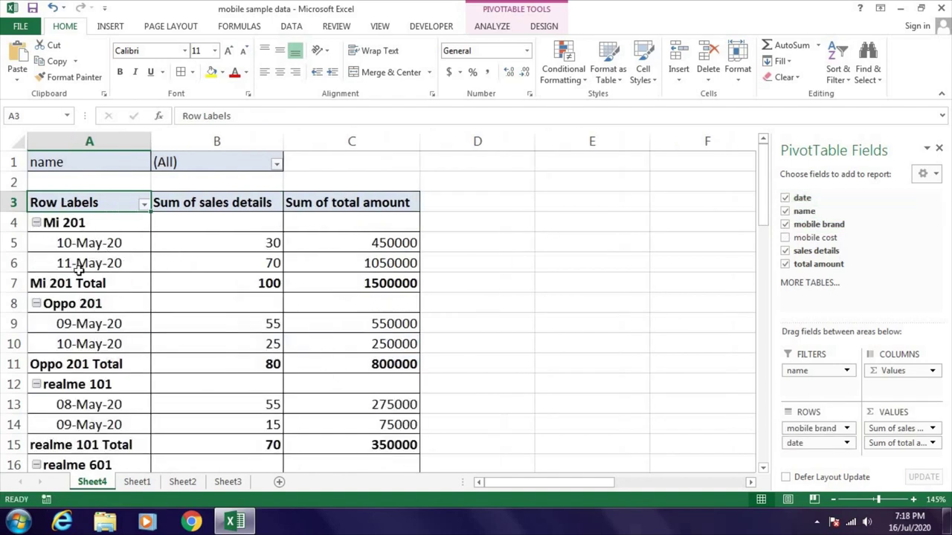
click(74, 225)
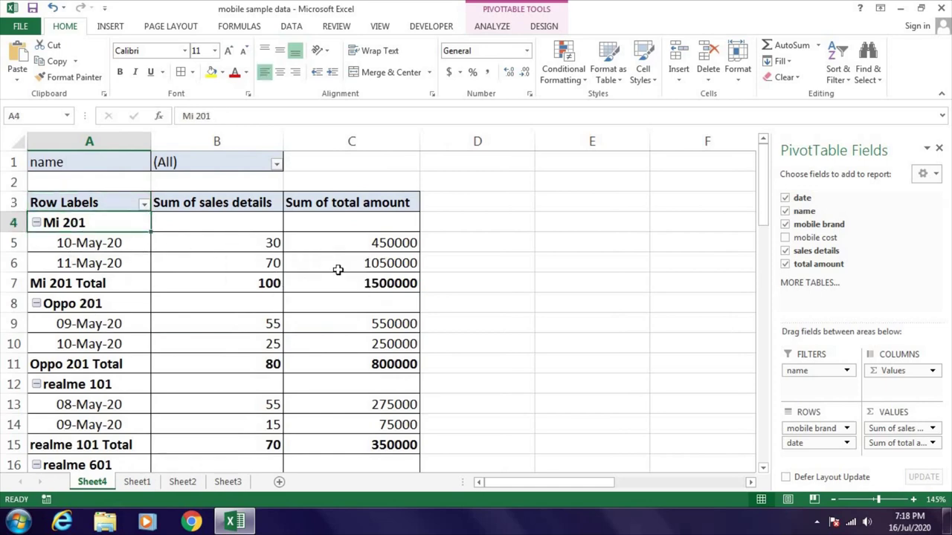
click(89, 287)
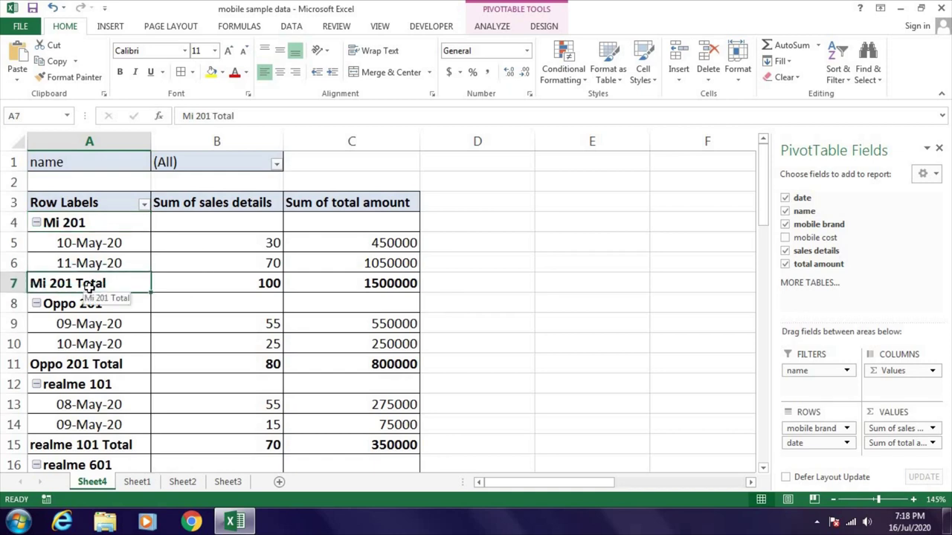
click(260, 283)
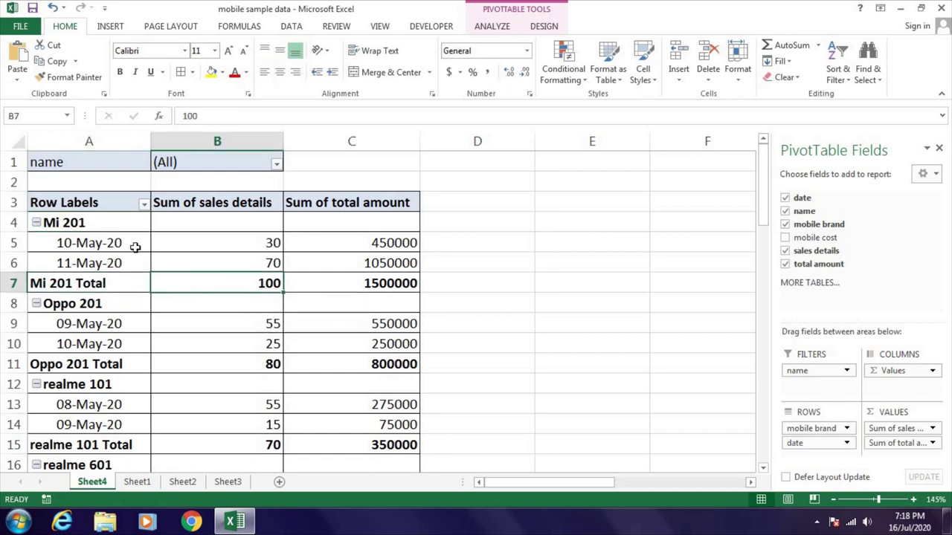
mouse_move(260, 290)
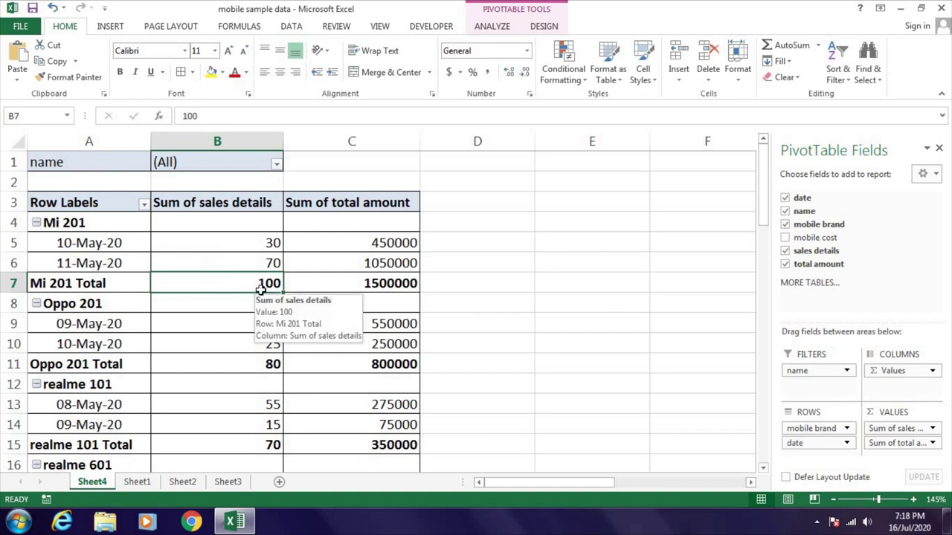
click(375, 288)
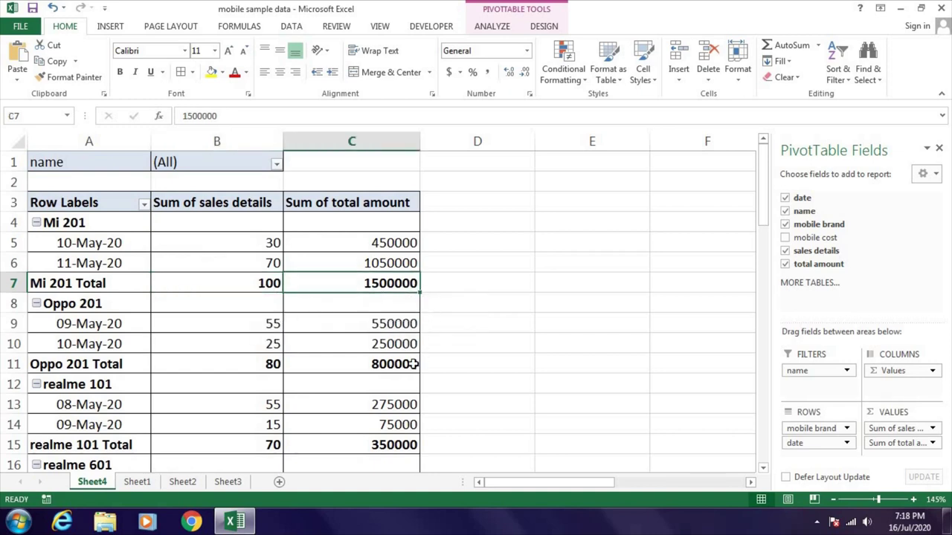
scroll(180, 350, down, 1)
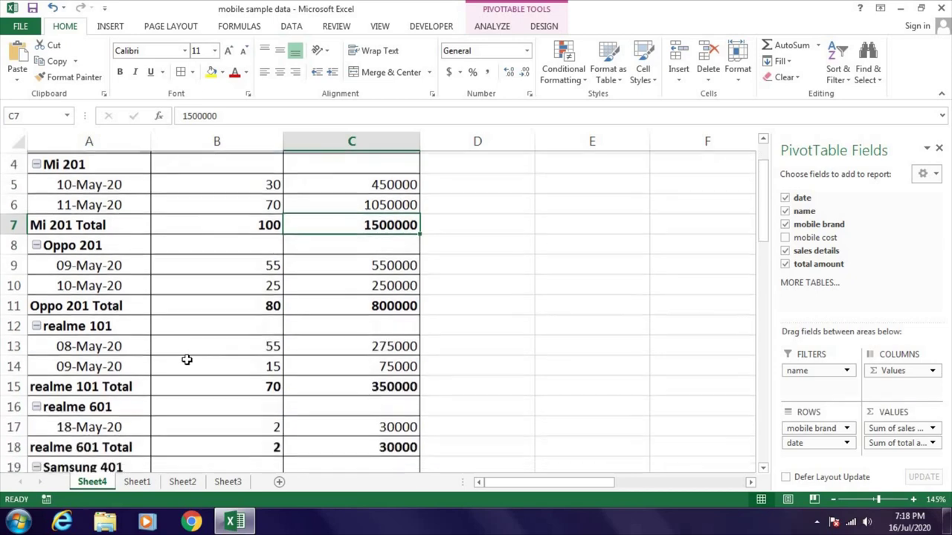
scroll(188, 361, down, 1)
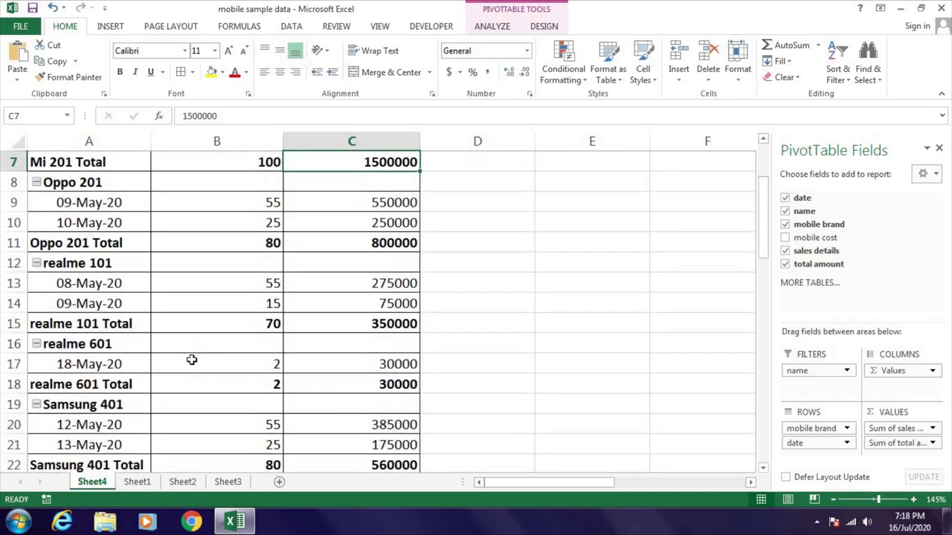
click(114, 327)
click(254, 323)
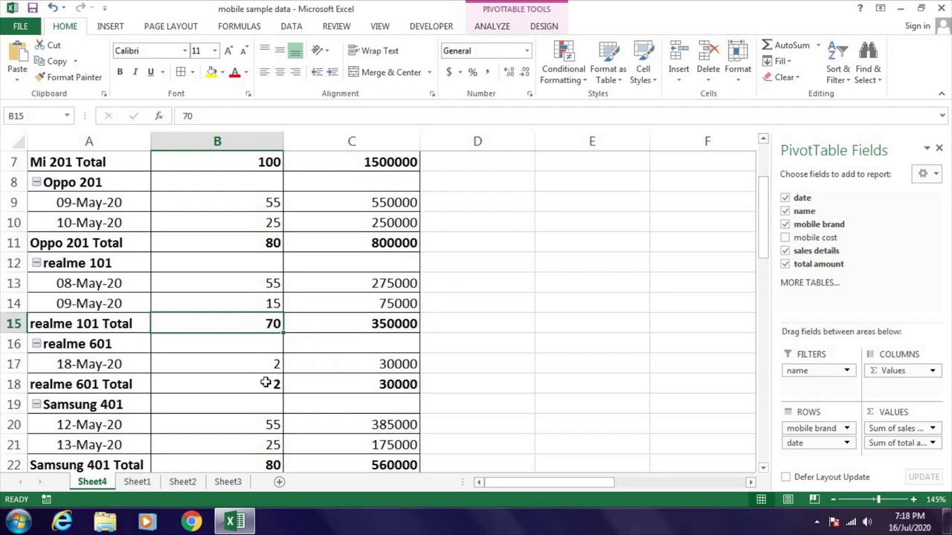
click(389, 326)
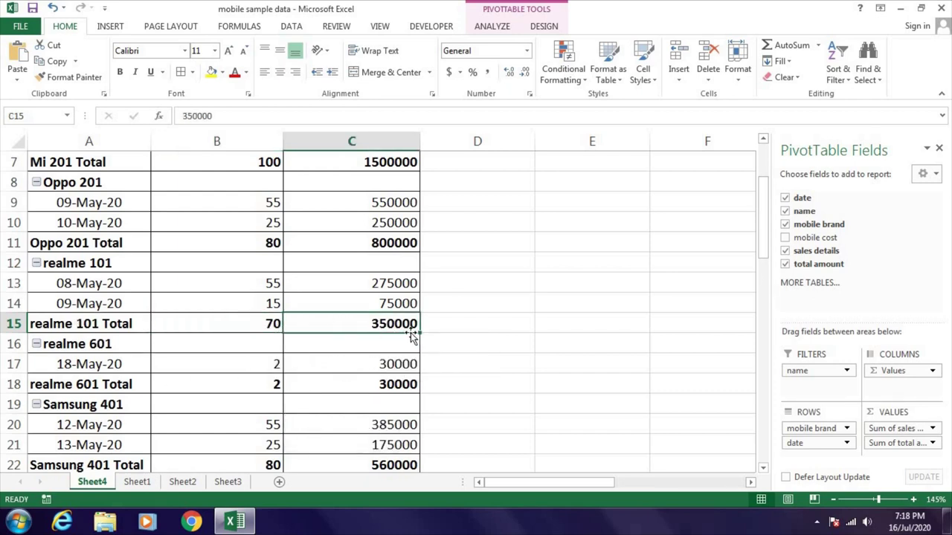
click(404, 284)
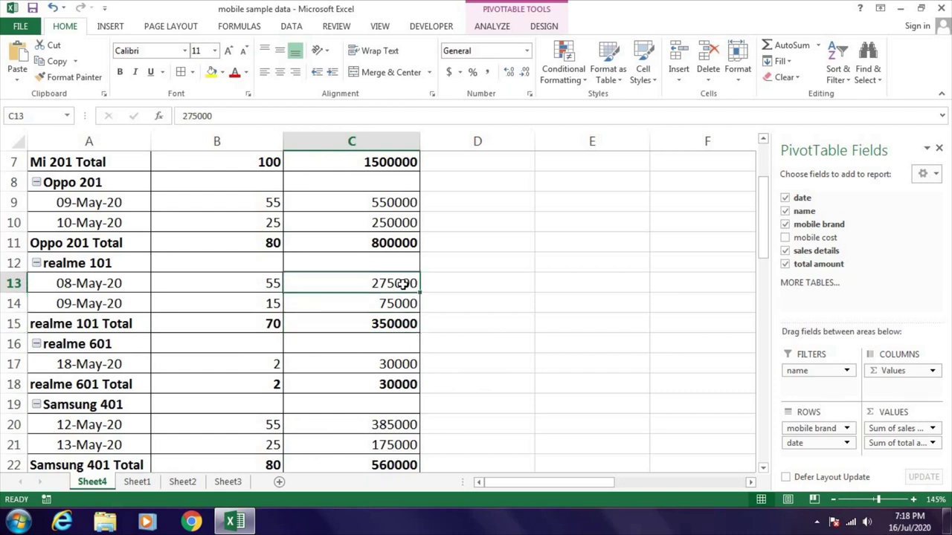
click(382, 305)
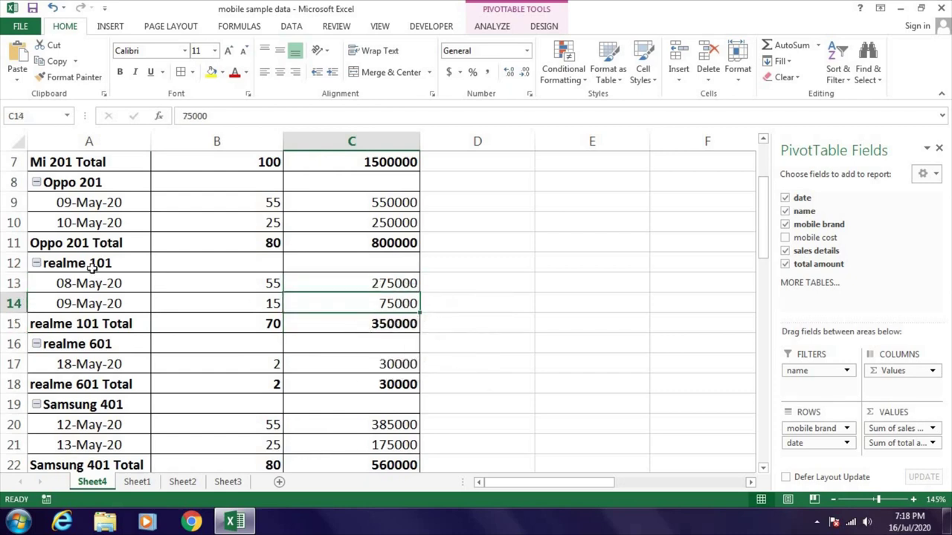
drag(102, 263, 354, 327)
scroll(266, 346, up, 2)
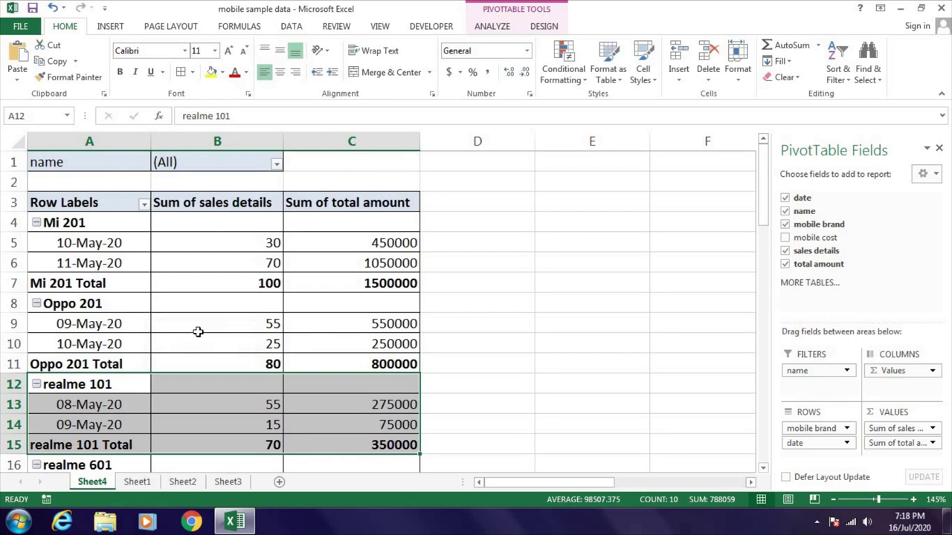
click(71, 283)
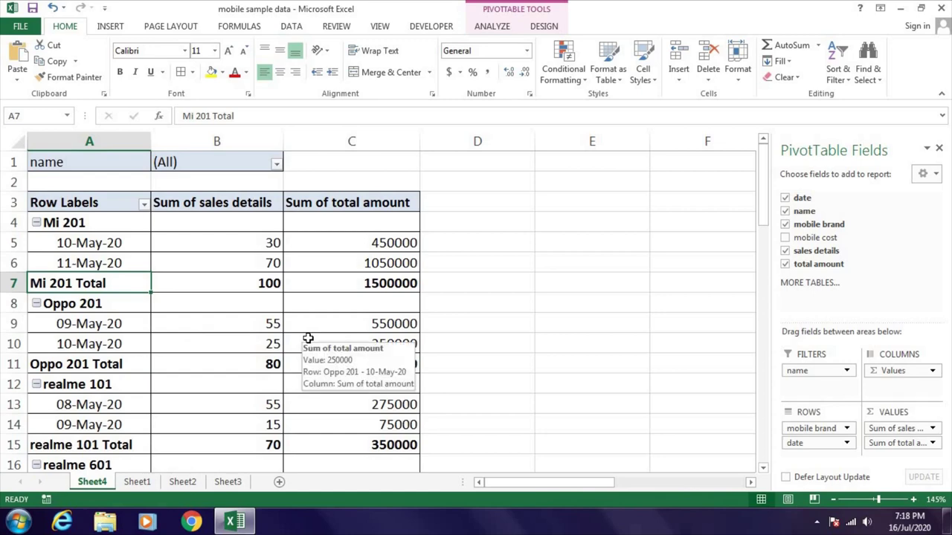
Close the brand filter list unchanged and open Insert Slicer from the PivotTable Analyze tab.
click(143, 203)
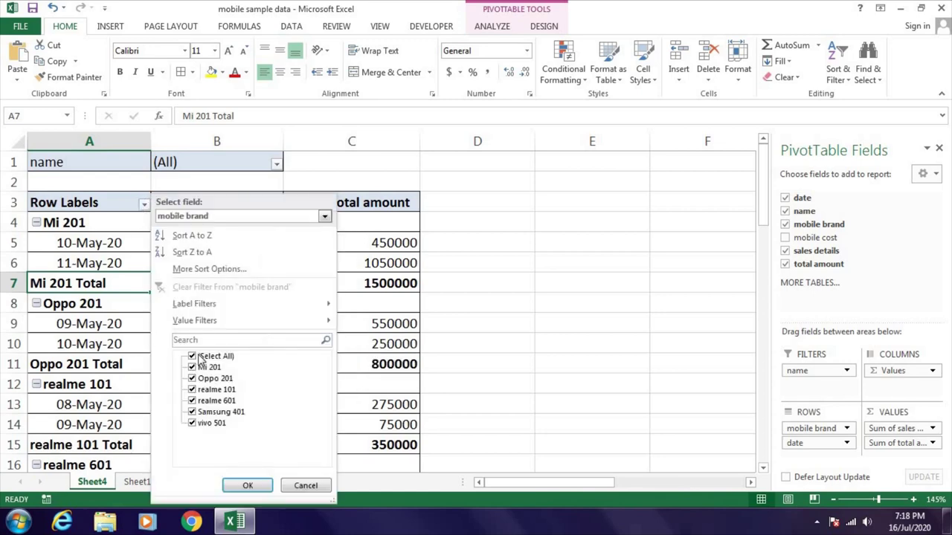
click(386, 323)
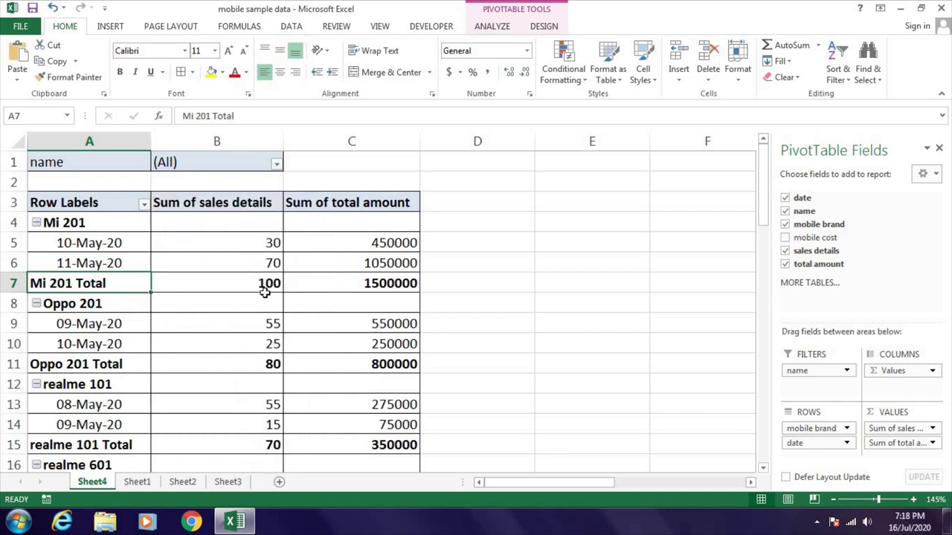
click(492, 26)
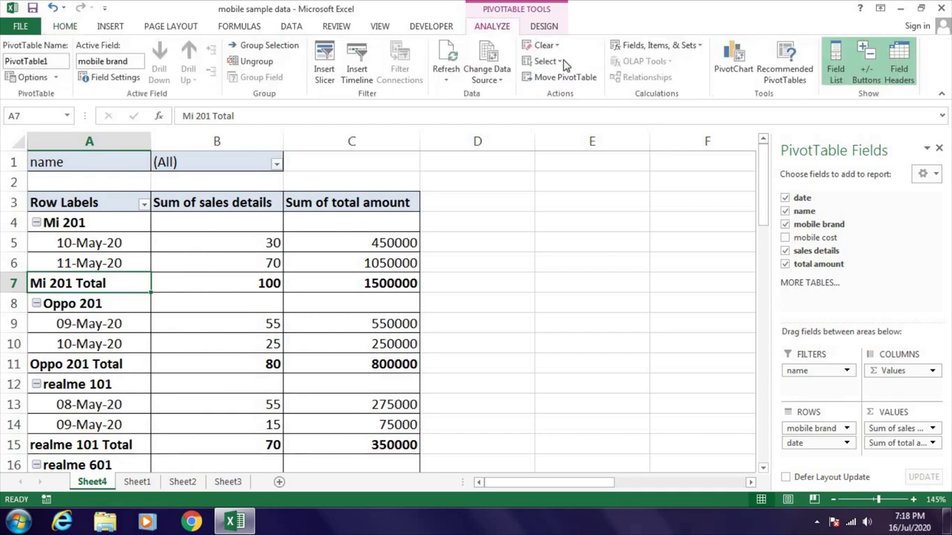
click(325, 64)
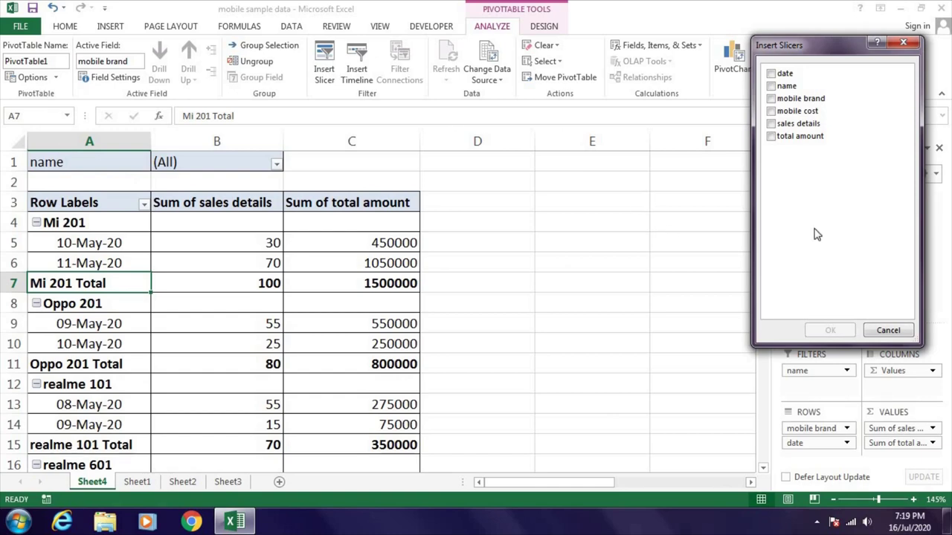
Add date and mobile brand slicers, placing the brand slicer in columns F–G beside the date slicer.
click(771, 99)
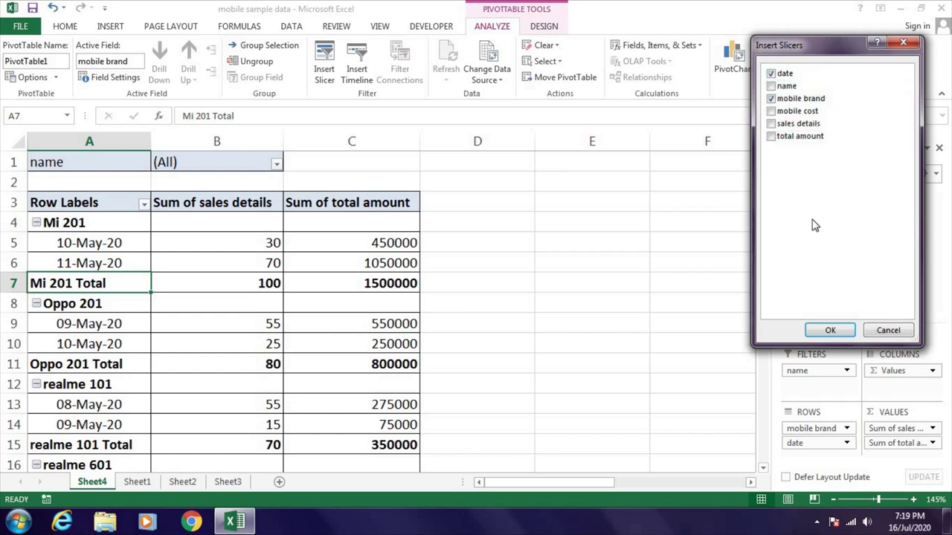
click(831, 330)
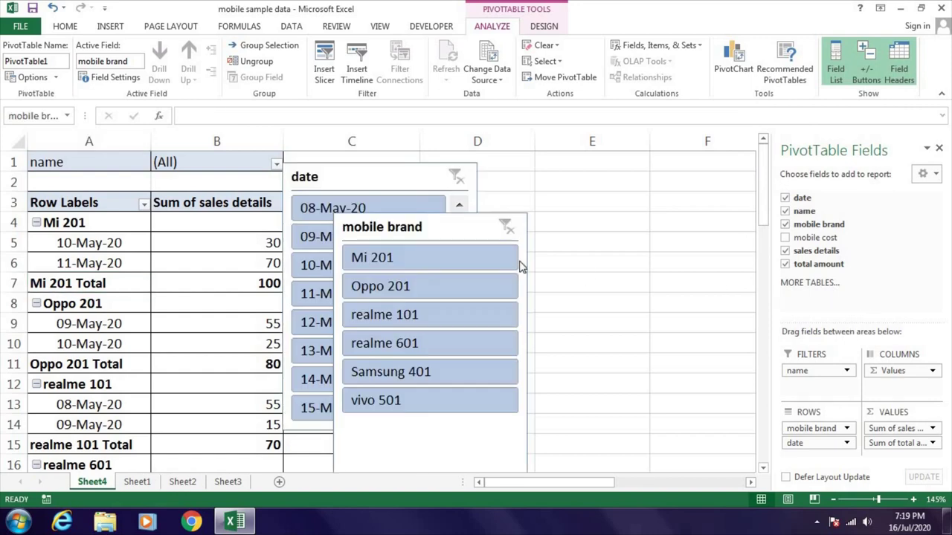
drag(431, 229, 733, 186)
drag(450, 183, 582, 182)
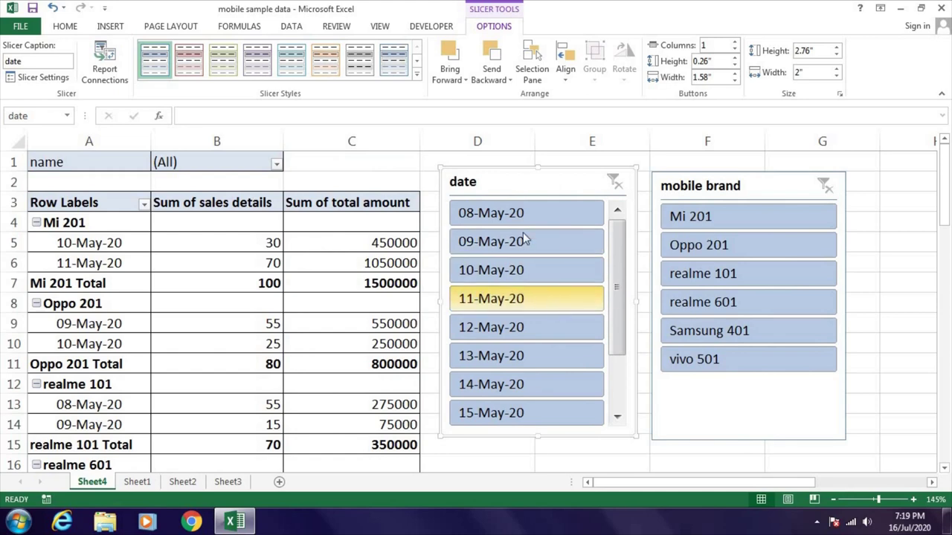
Use the brand slicer to show realme 101, vivo 501, then Mi 201, then clear it.
click(733, 275)
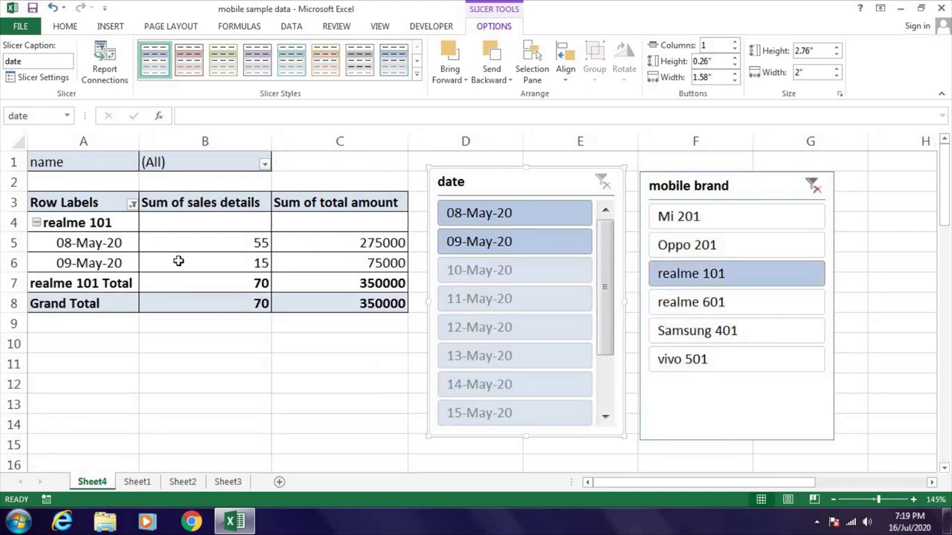
click(693, 361)
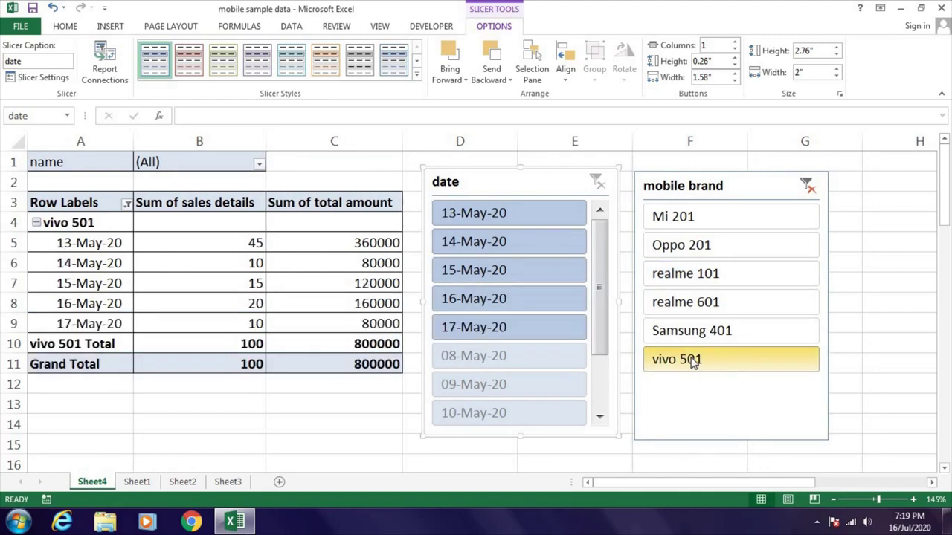
click(688, 218)
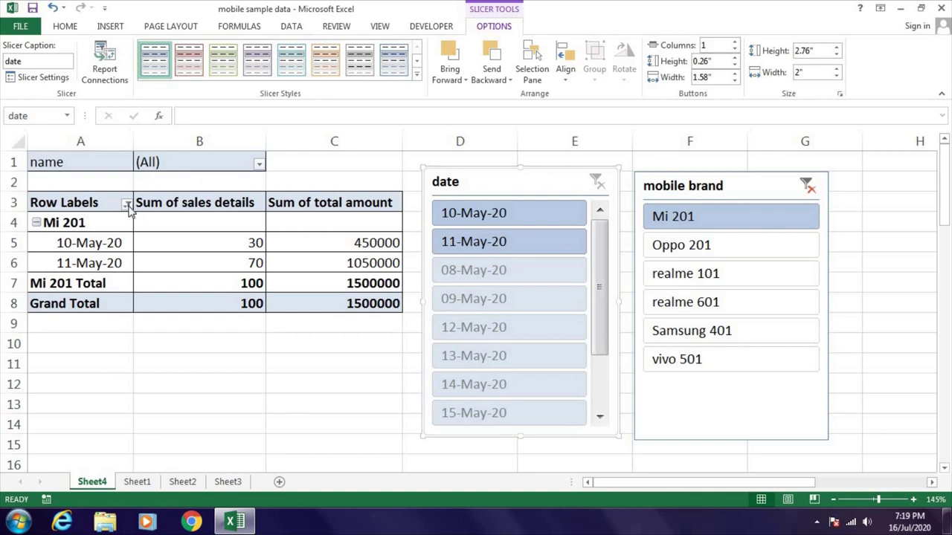
click(807, 185)
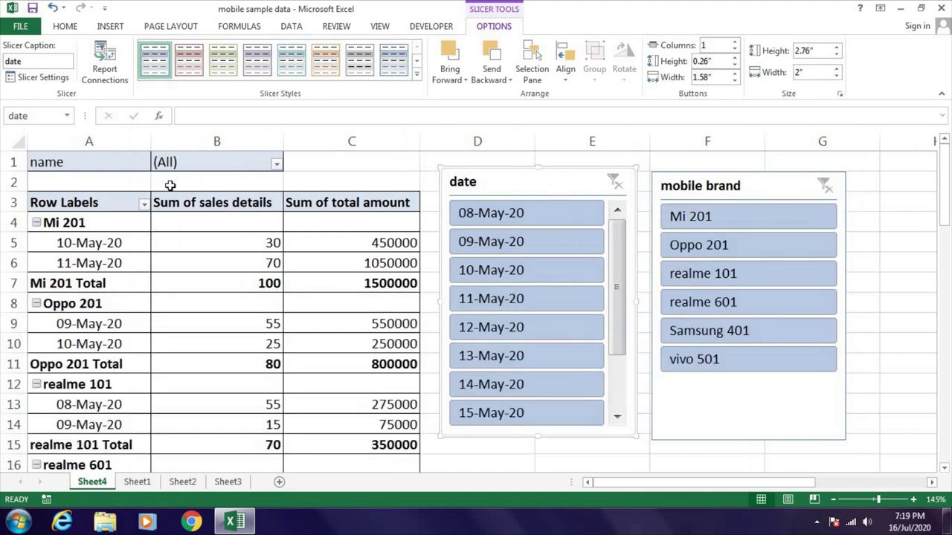
click(143, 205)
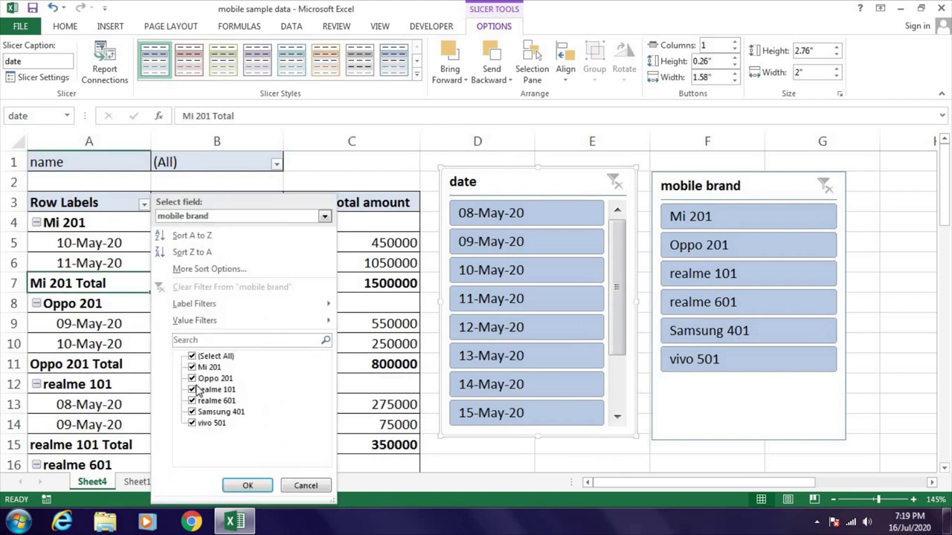
Filter the Row Labels to Mi 201 only.
click(192, 357)
click(194, 368)
click(247, 485)
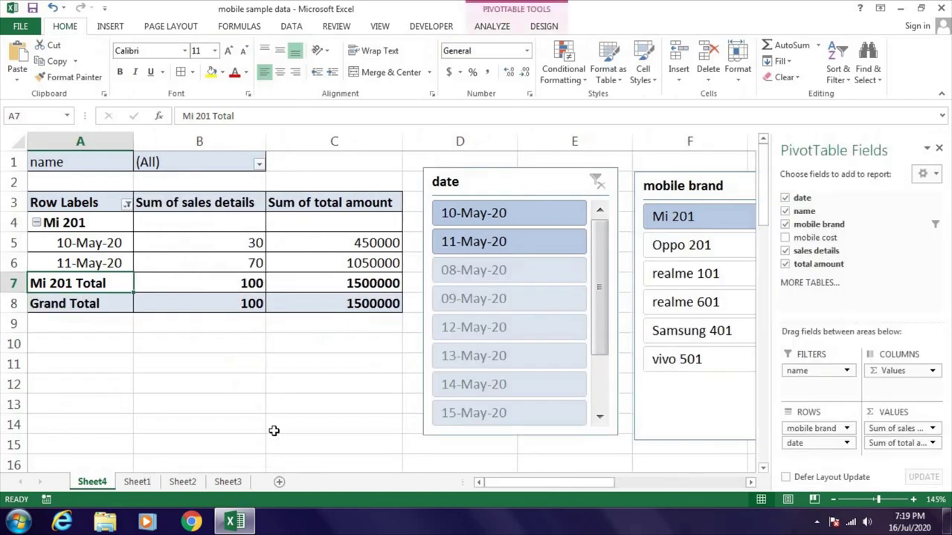
Restore all brands in the Row Labels filter with Select All.
click(128, 207)
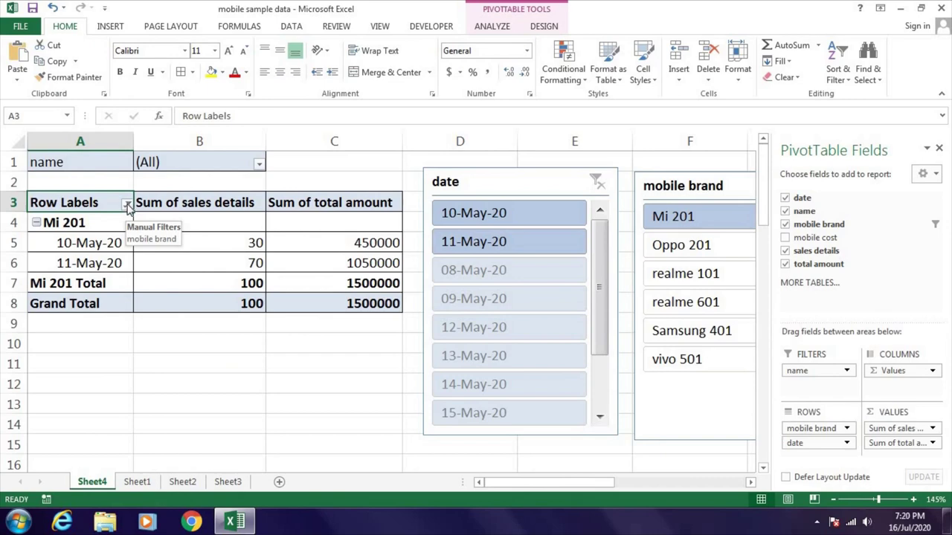
click(128, 206)
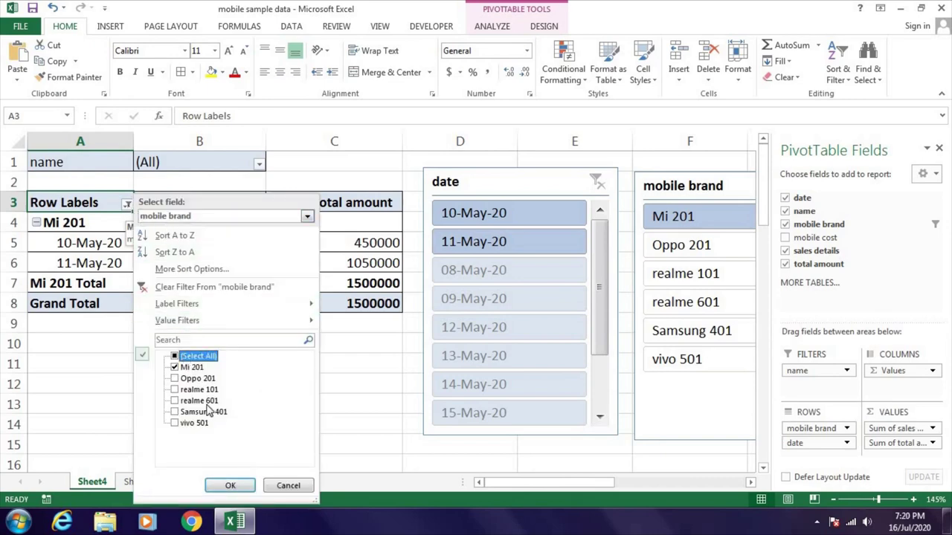
click(177, 356)
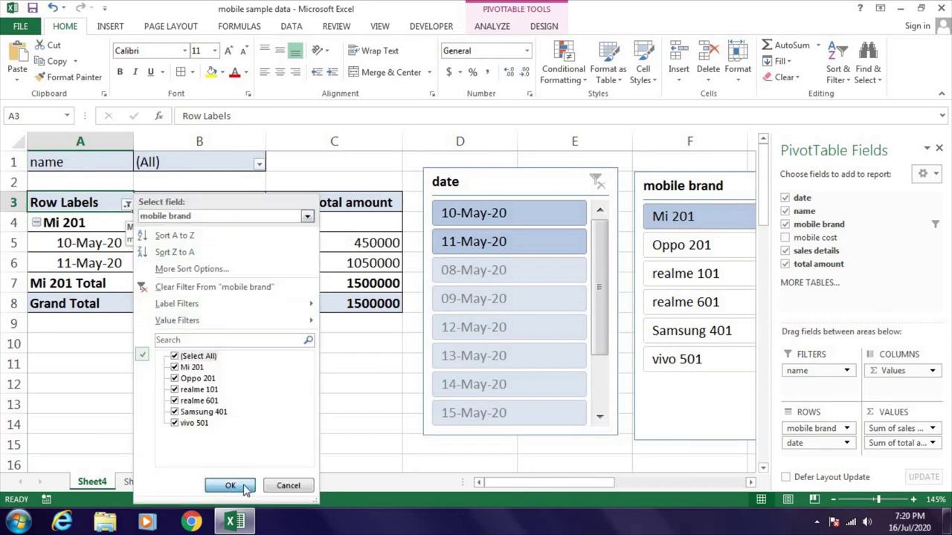
click(231, 485)
click(316, 262)
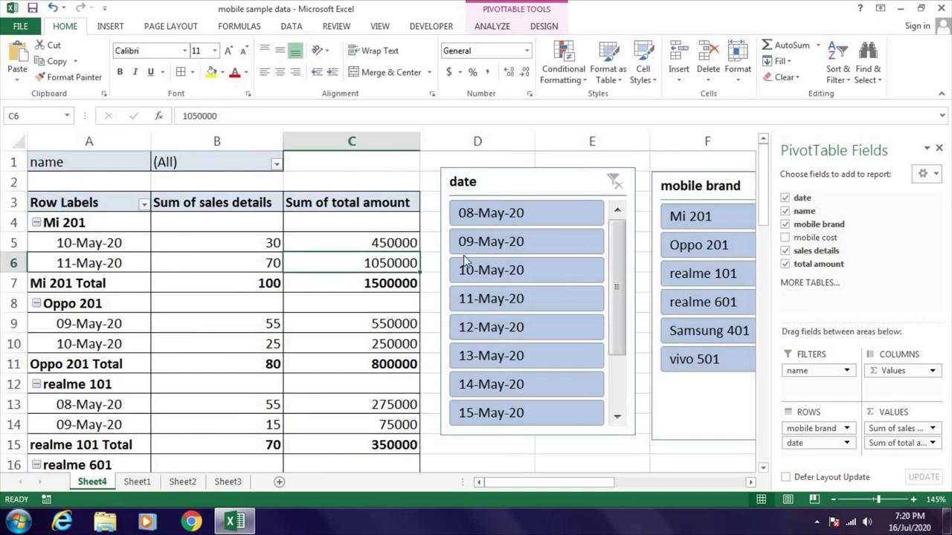
key(ctrl+c)
click(375, 160)
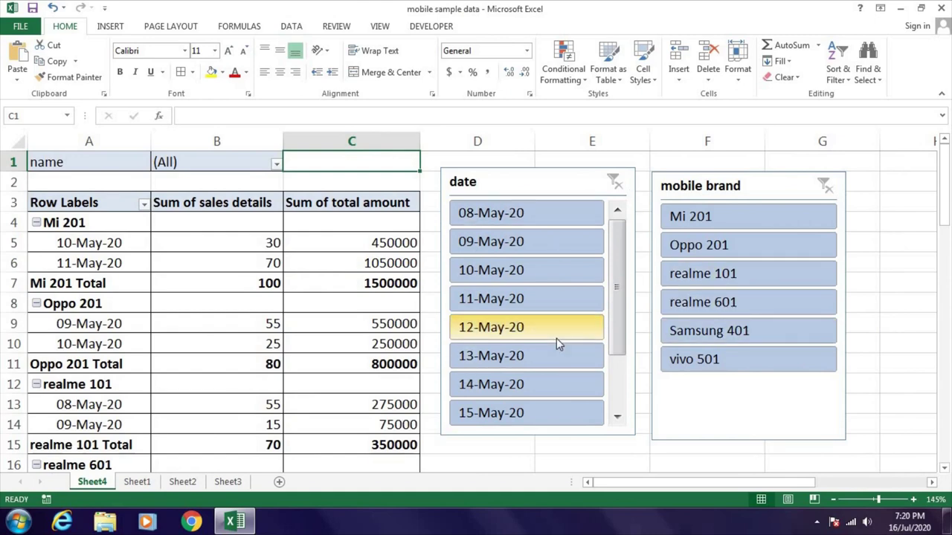
click(739, 248)
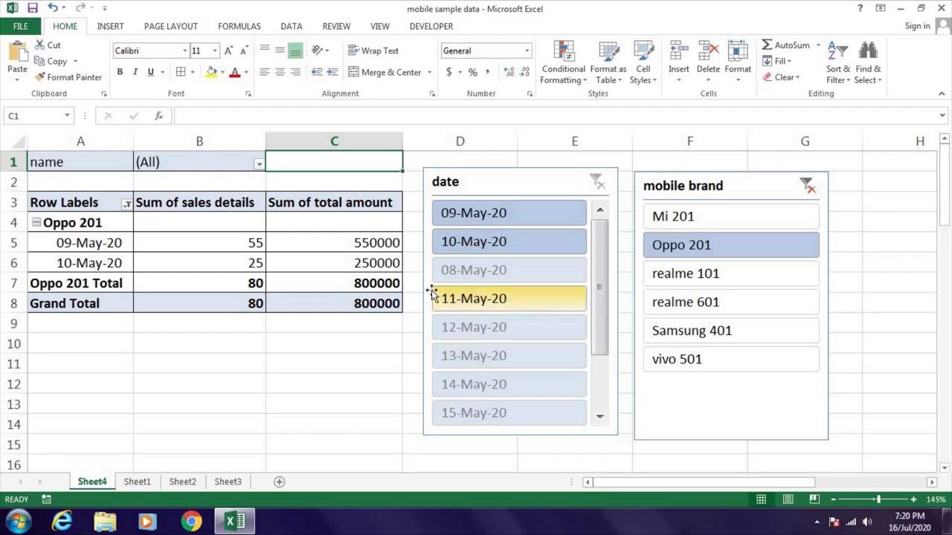
click(534, 243)
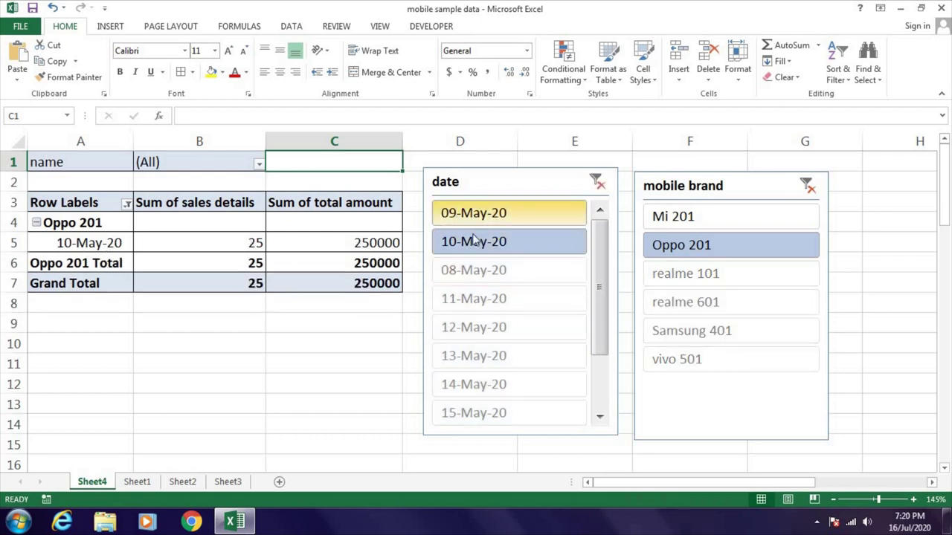
click(501, 216)
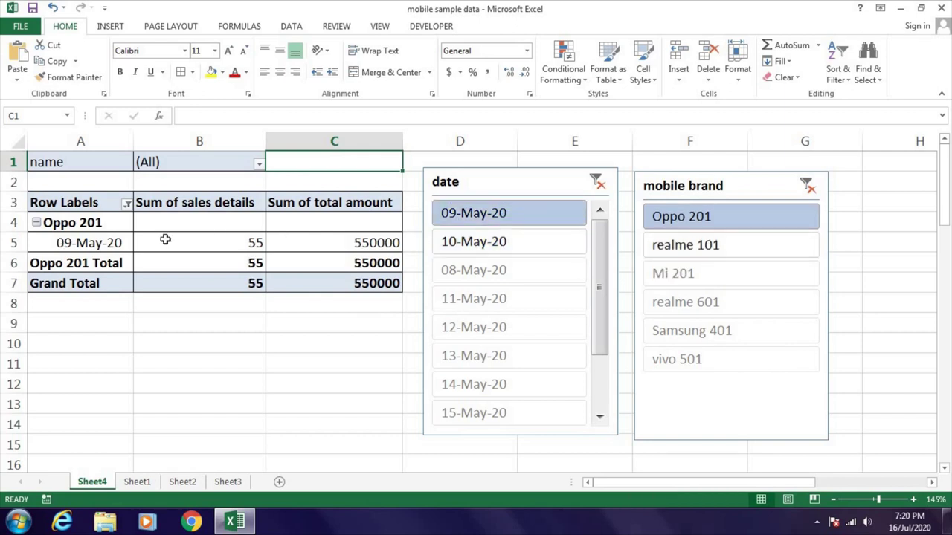
click(505, 242)
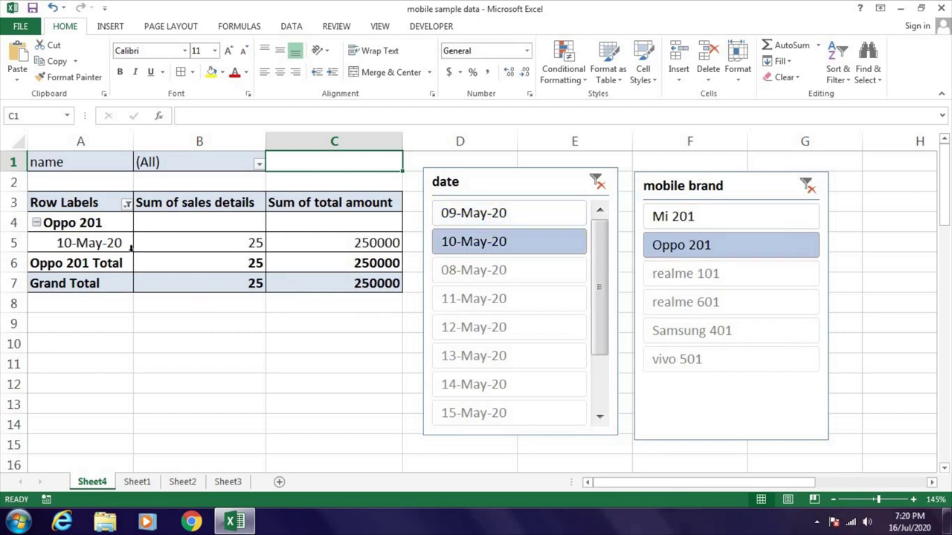
click(600, 186)
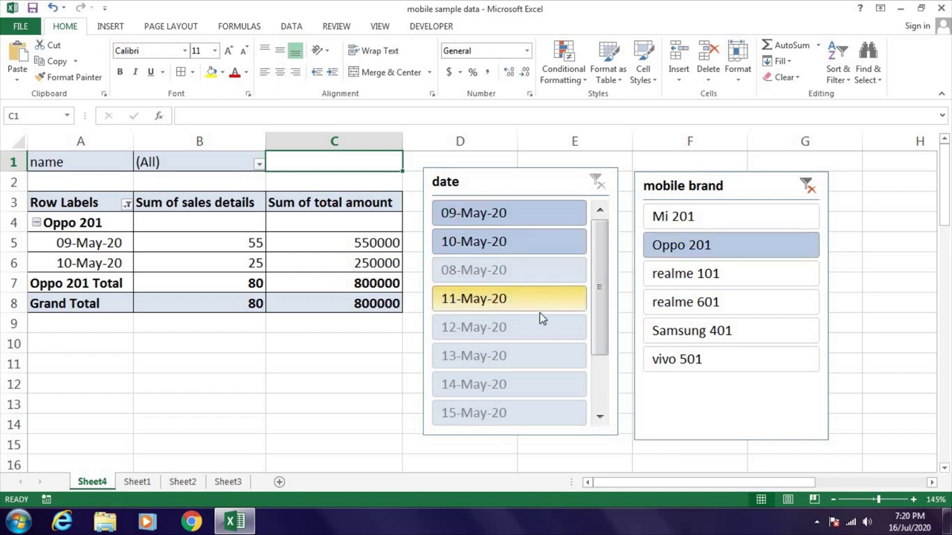
click(705, 334)
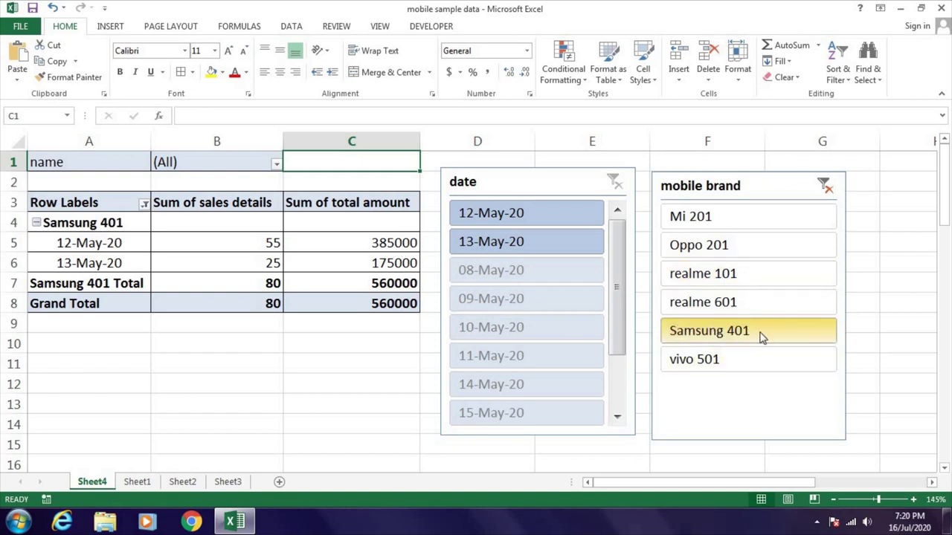
ctrl+click(725, 256)
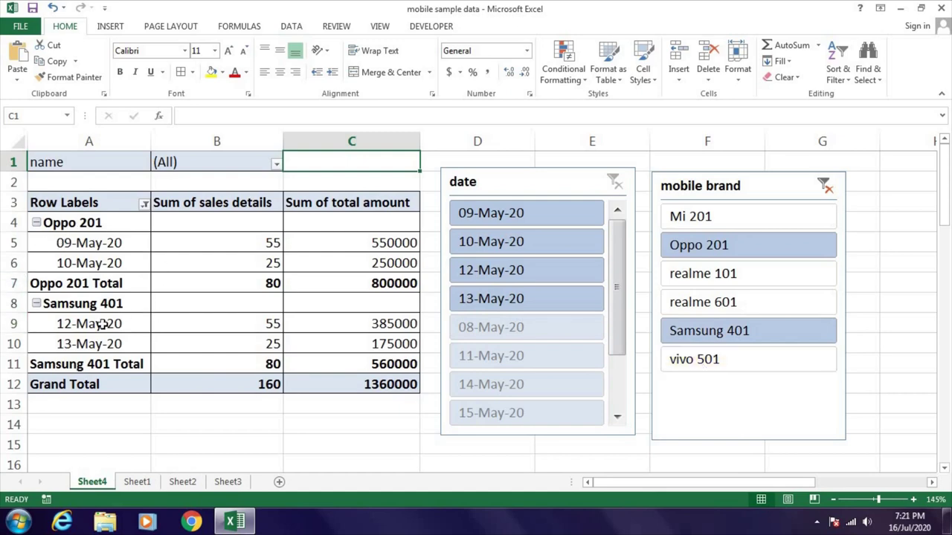
ctrl+click(727, 308)
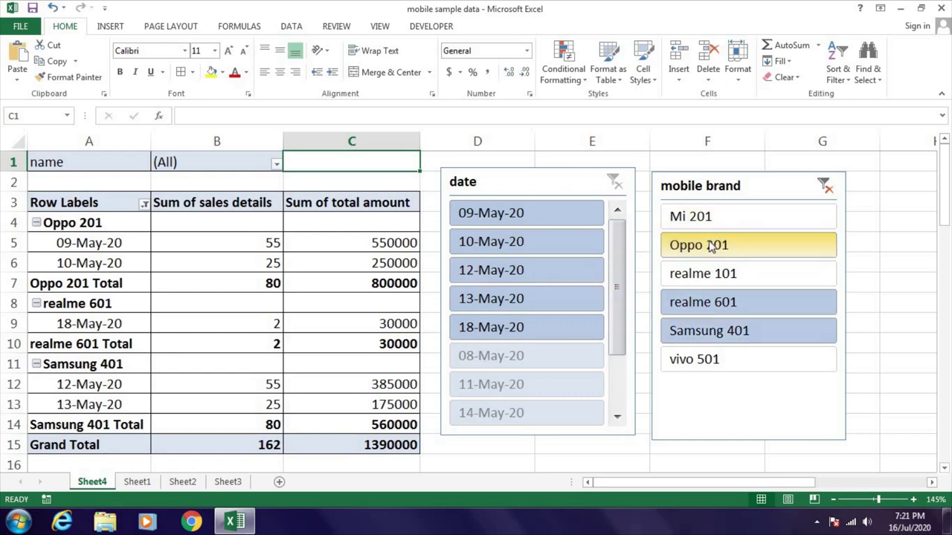
click(831, 190)
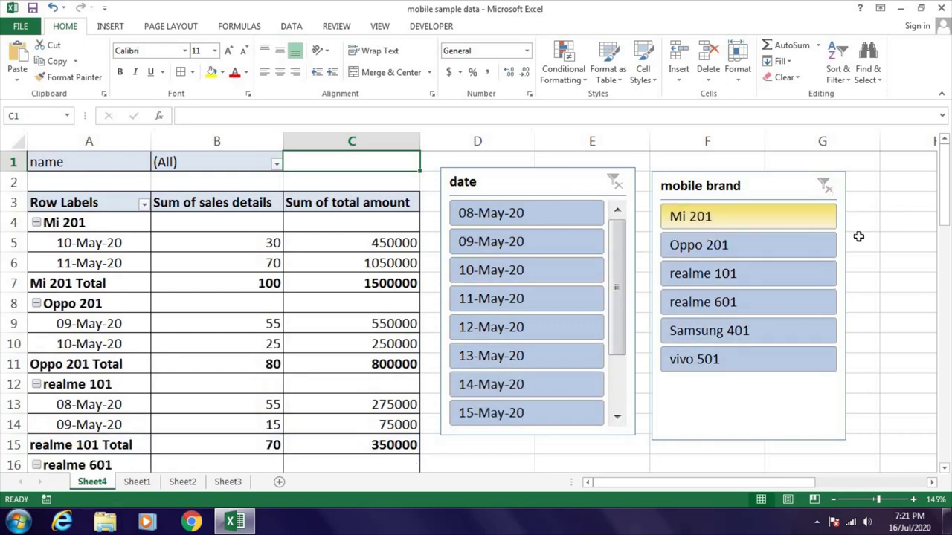
click(746, 404)
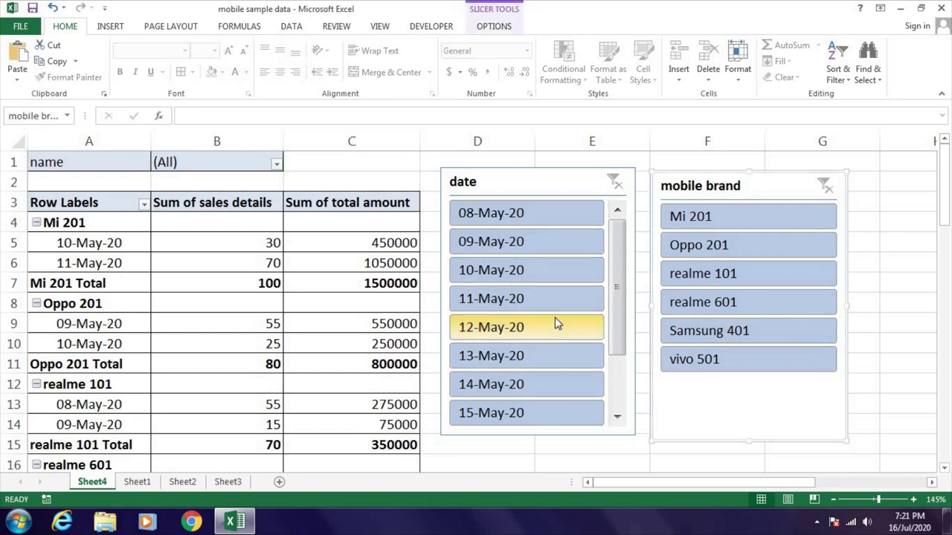
Use the date slicer to show 17-May-20, then 08-May-20, then clear the date filter.
click(542, 182)
scroll(539, 267, down, 1)
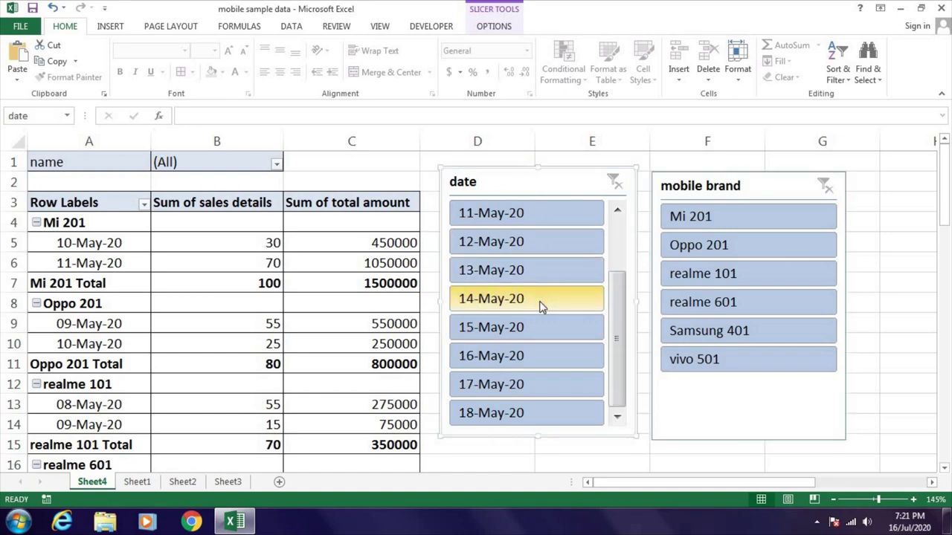
scroll(541, 325, up, 1)
scroll(612, 312, down, 1)
scroll(506, 310, up, 1)
scroll(506, 311, down, 1)
click(510, 388)
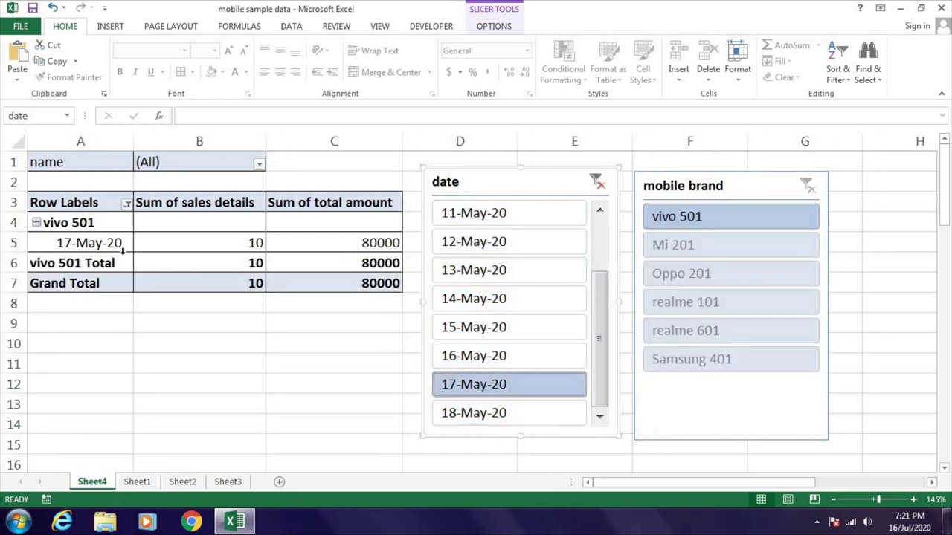
scroll(504, 298, up, 1)
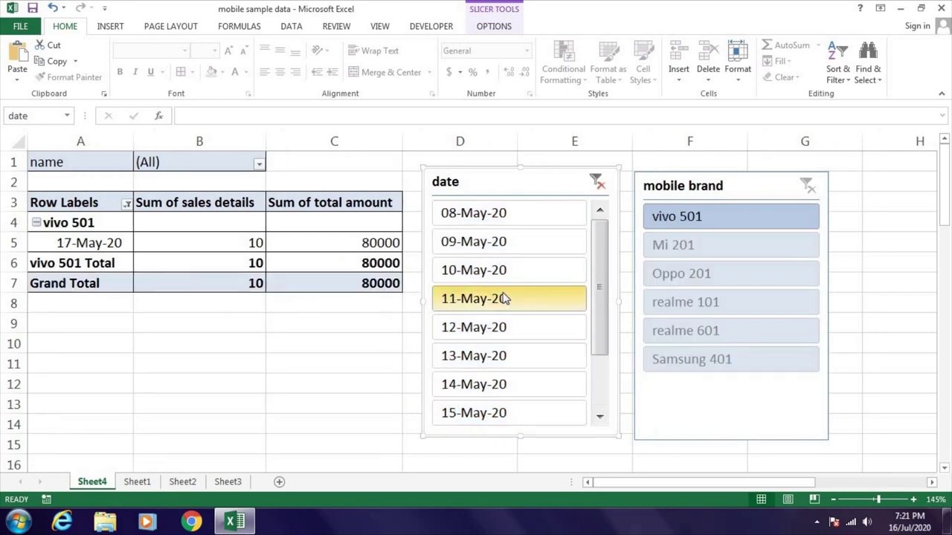
click(513, 216)
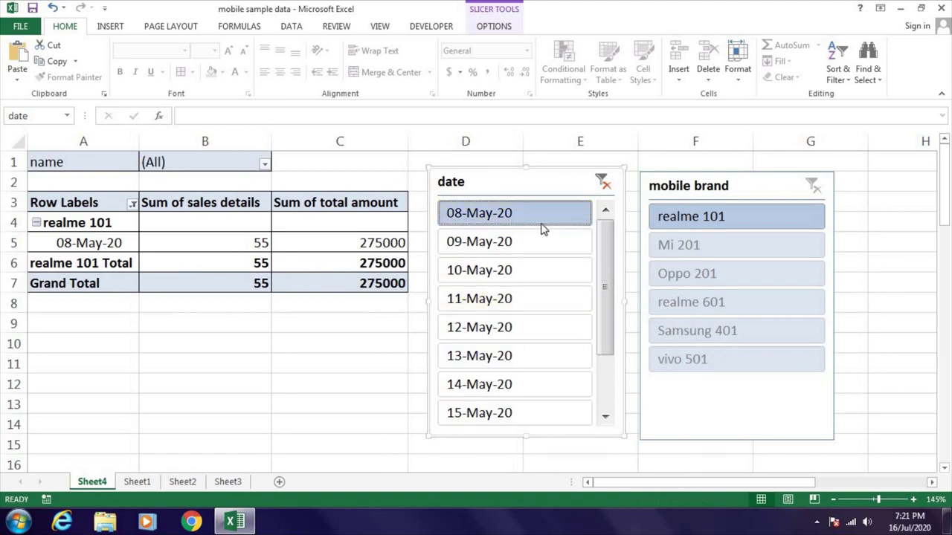
click(601, 183)
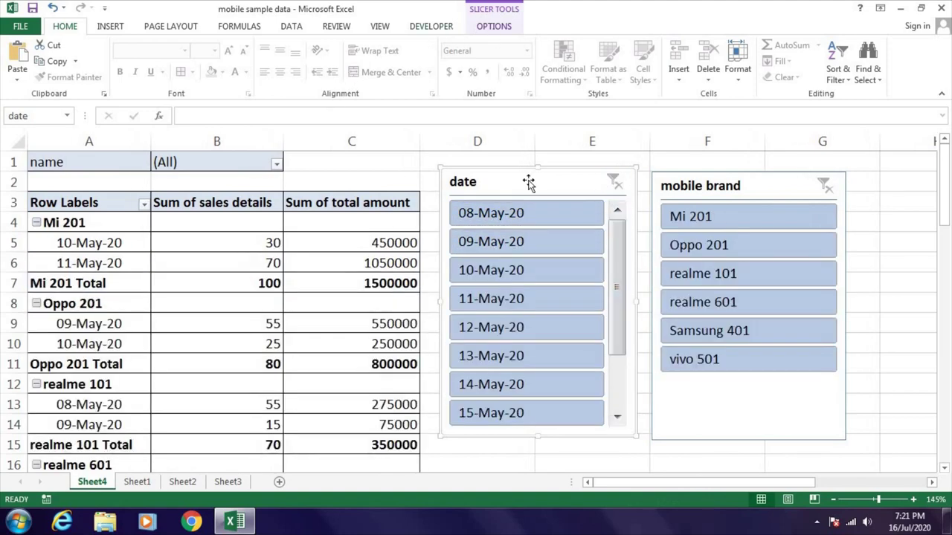
Select the date slicer from outside the pivot table and delete it.
click(284, 228)
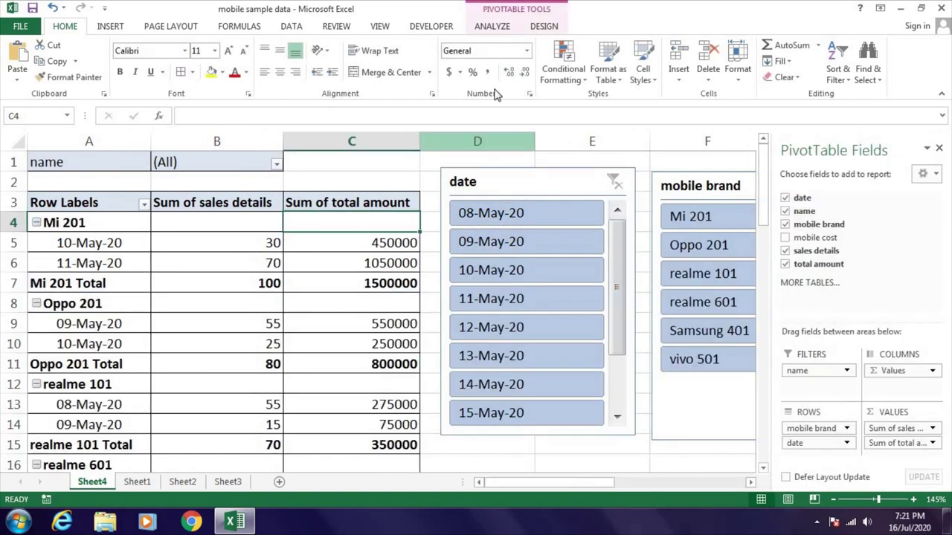
click(492, 26)
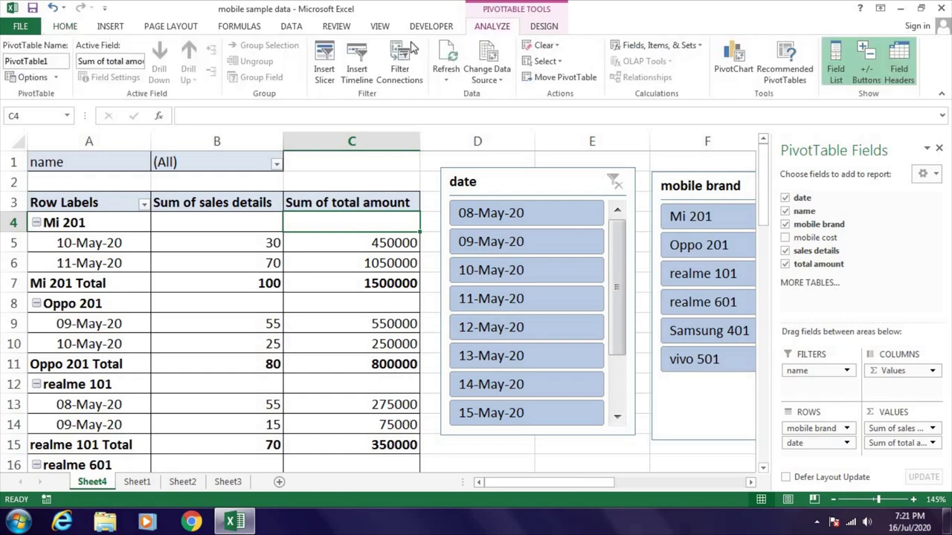
click(388, 176)
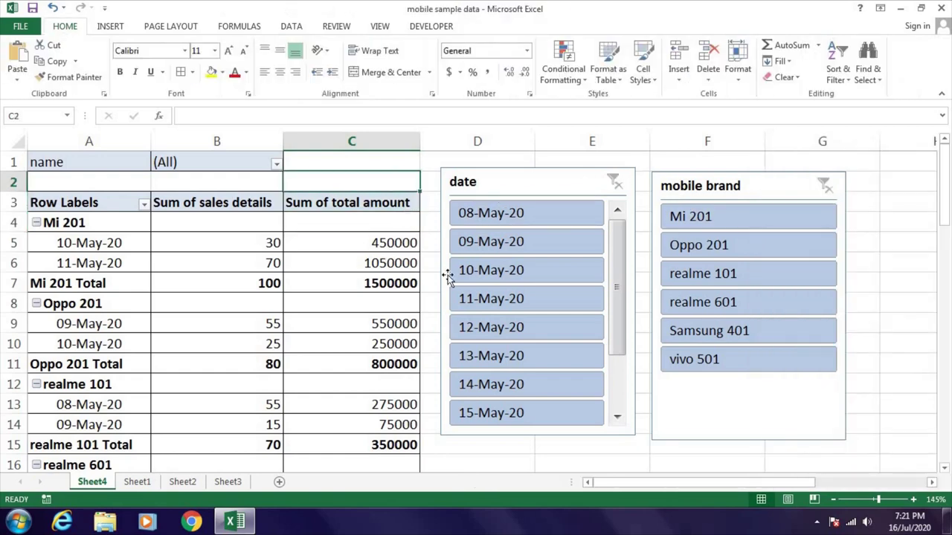
click(550, 181)
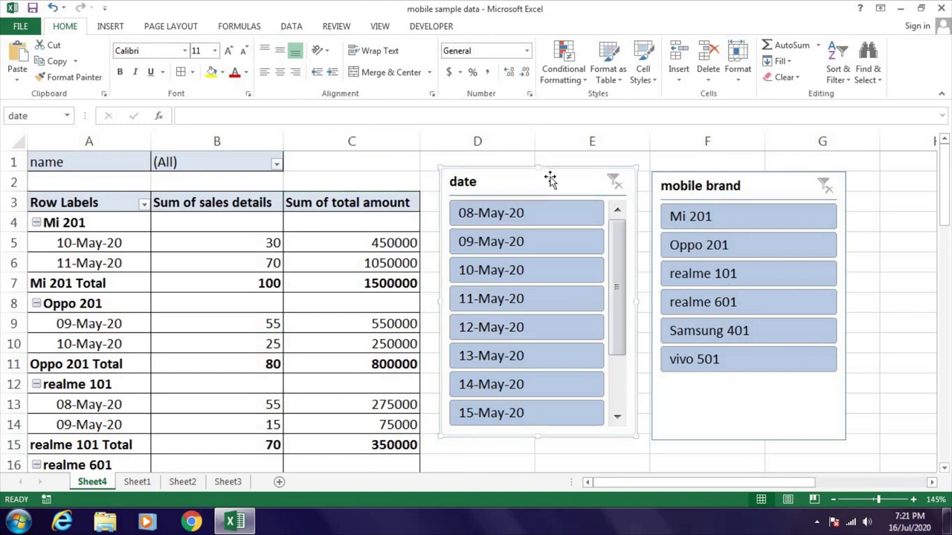
key(Delete)
Select and delete the mobile brand slicer.
click(754, 186)
key(Delete)
click(616, 225)
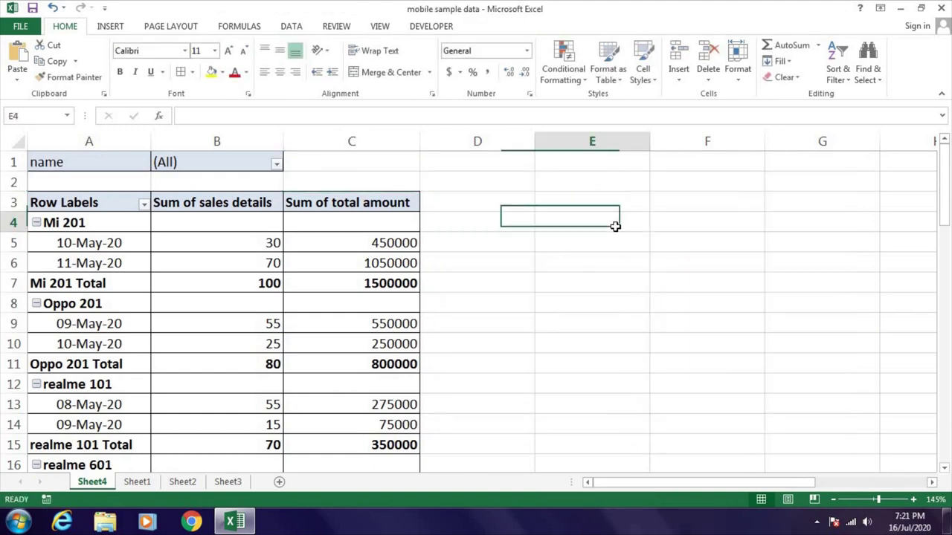
Review the Mi 201 values and drill into its total to list the source rows.
click(233, 246)
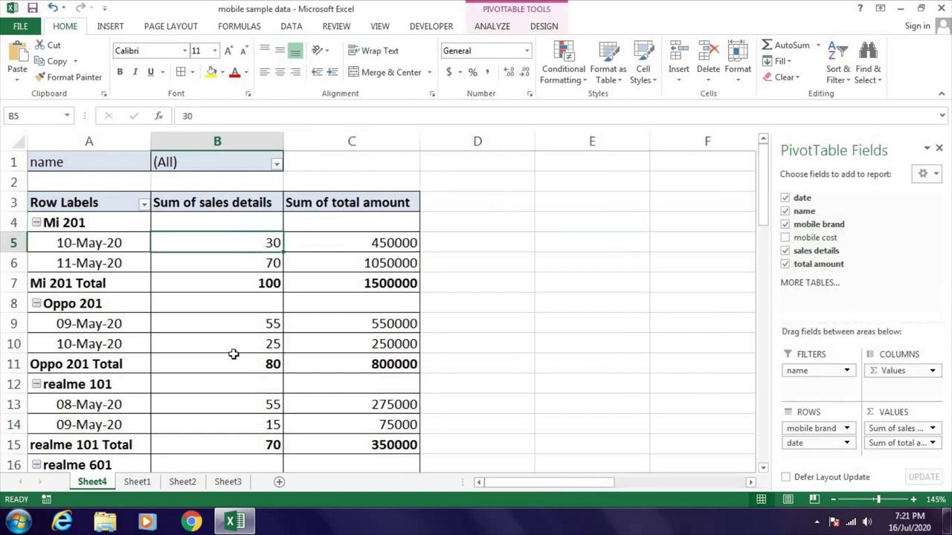
mouse_move(255, 242)
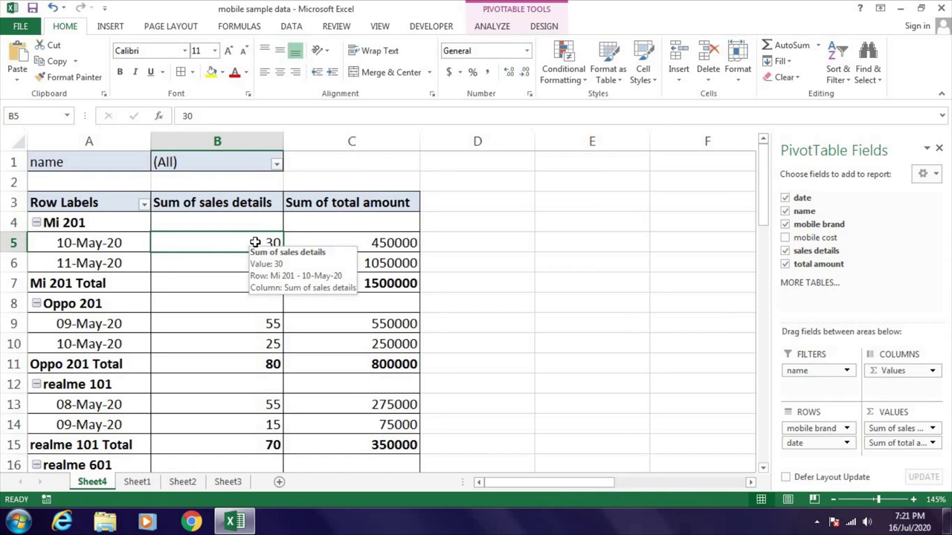
click(239, 260)
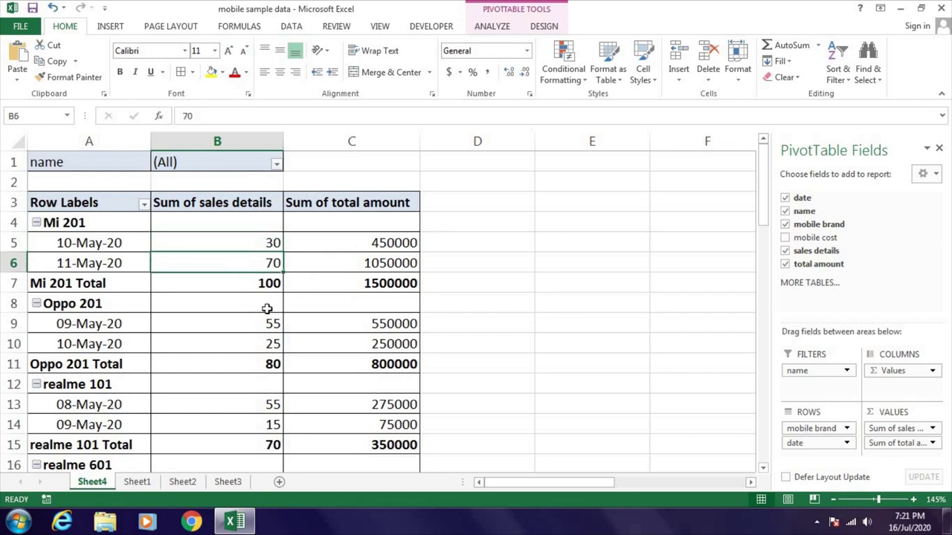
click(97, 284)
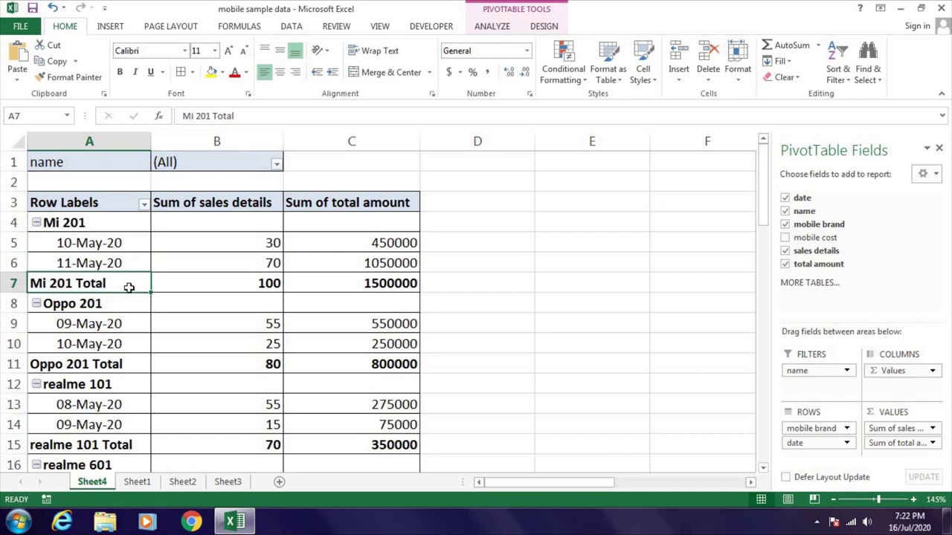
click(69, 223)
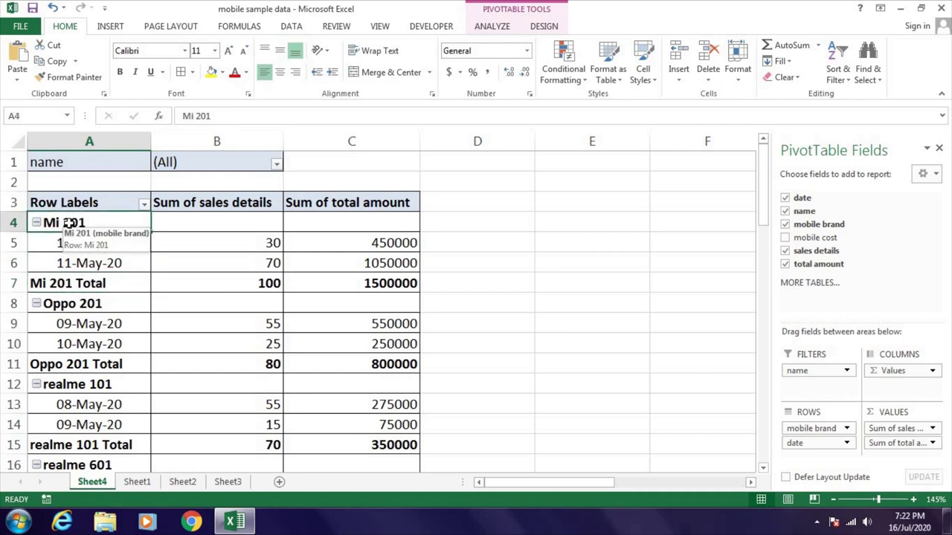
click(68, 286)
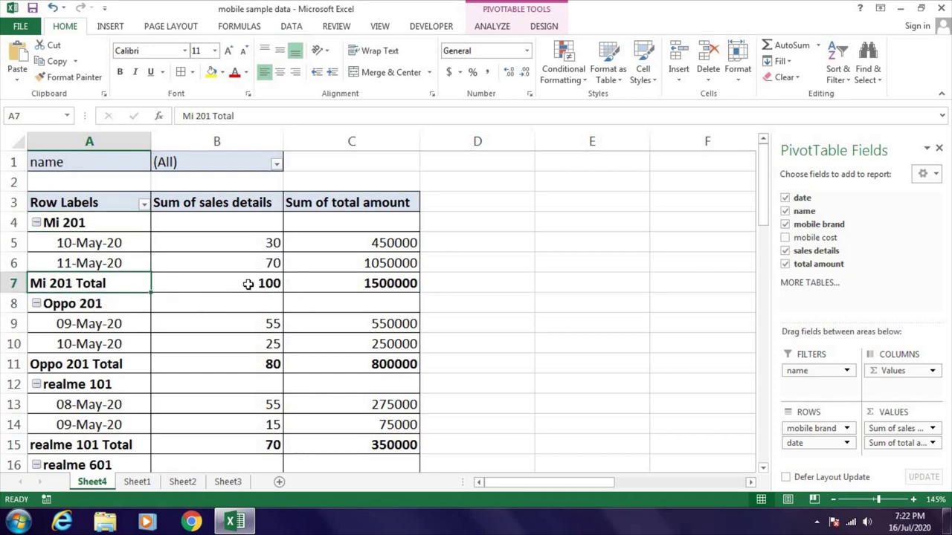
mouse_move(248, 284)
double_click(251, 283)
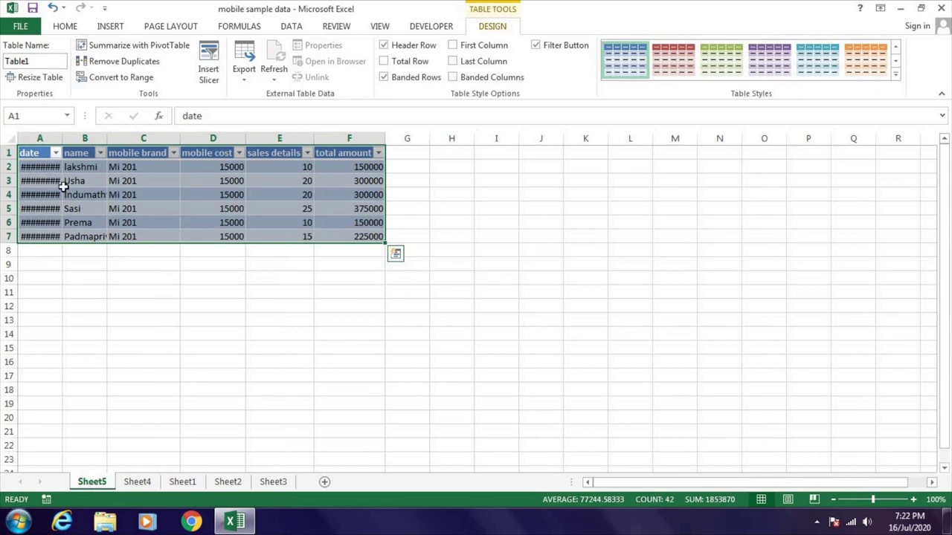
Autofit column A on the Mi 201 detail sheet, then delete Sheet5 and return to the pivot.
double_click(63, 138)
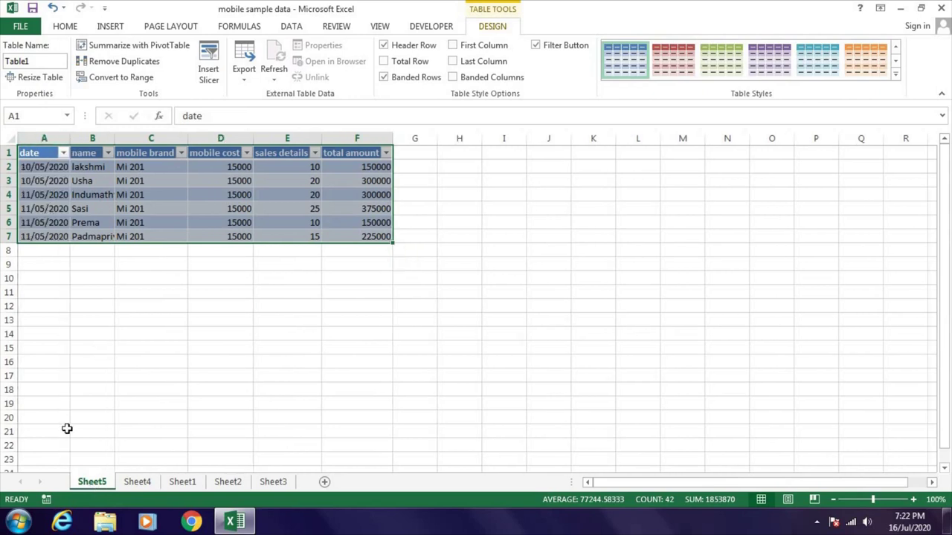
right_click(91, 485)
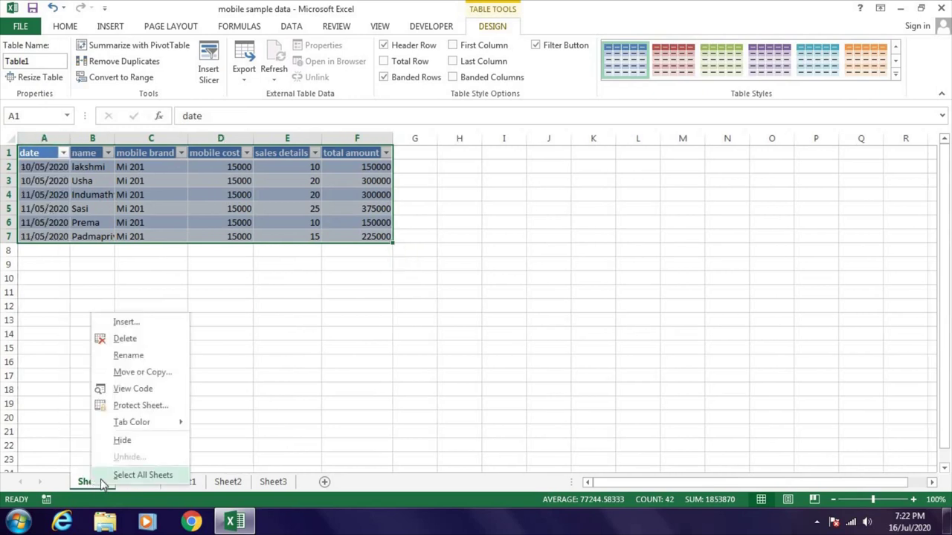
click(127, 340)
click(450, 296)
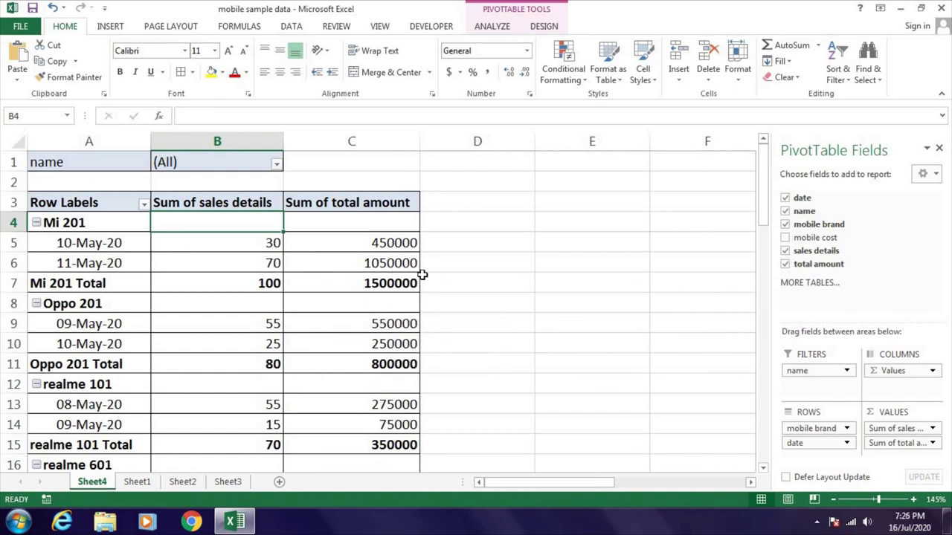
click(254, 246)
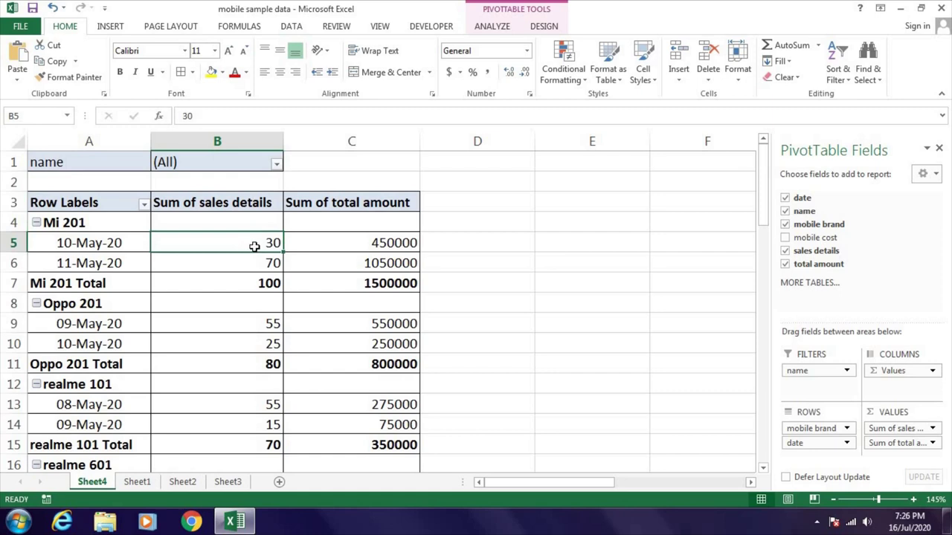
click(276, 165)
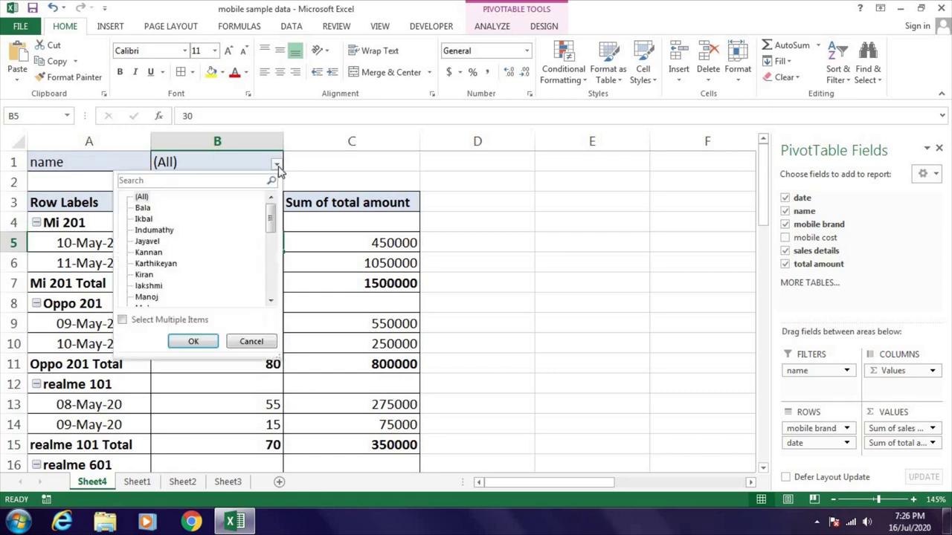
Filter by one salesperson, then another, leaving a single Oppo 201 sale of 20 units, 200000.
click(168, 233)
click(192, 341)
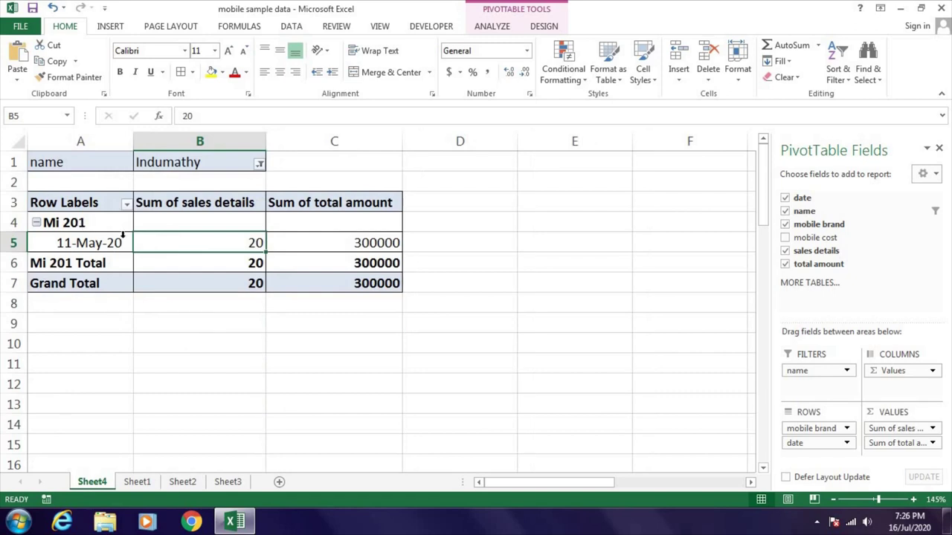
click(260, 165)
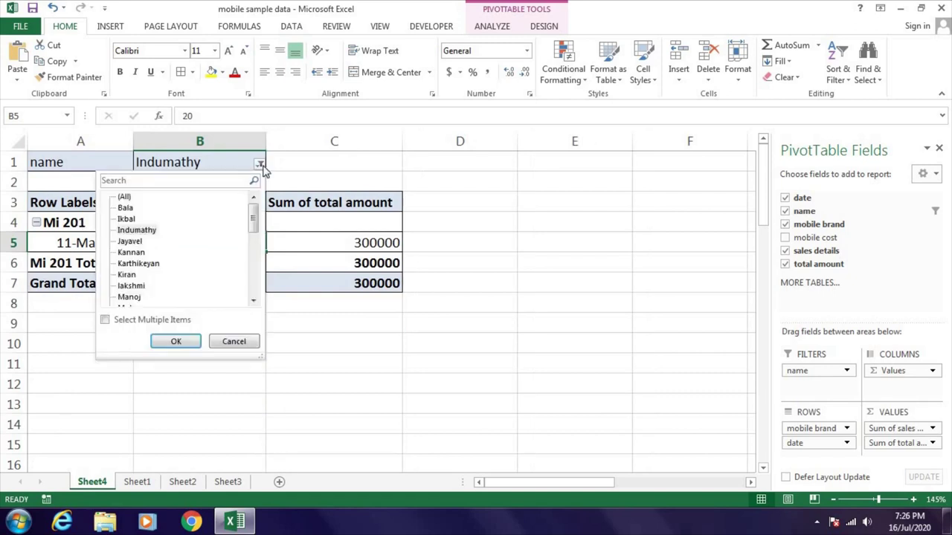
click(130, 212)
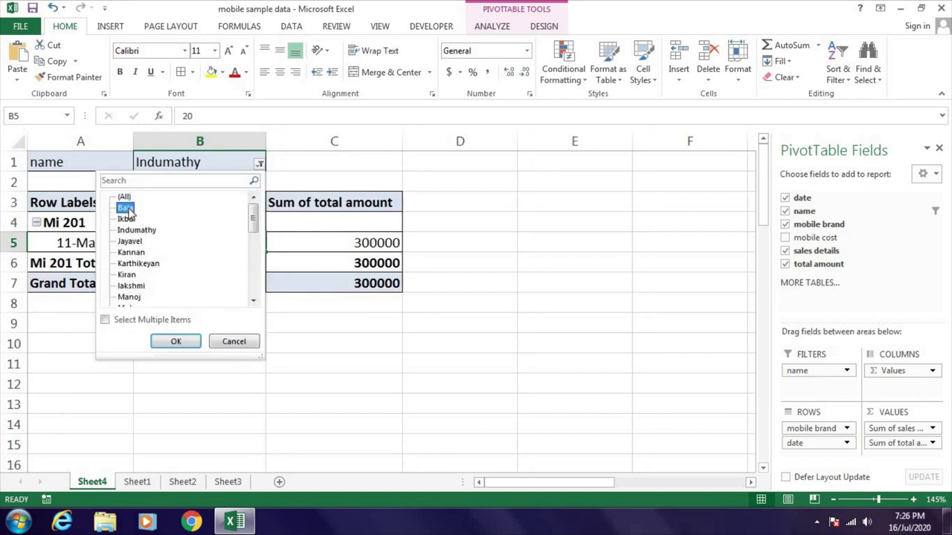
click(175, 341)
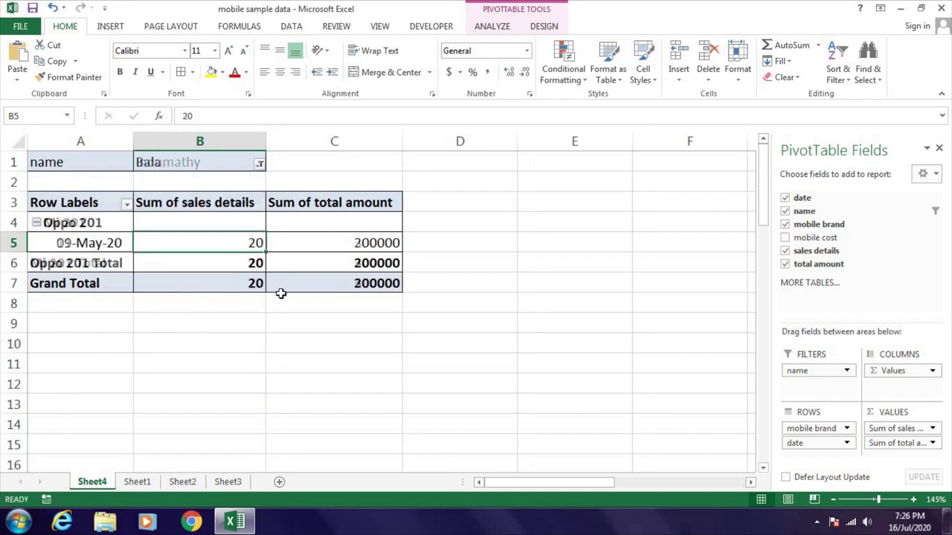
click(95, 237)
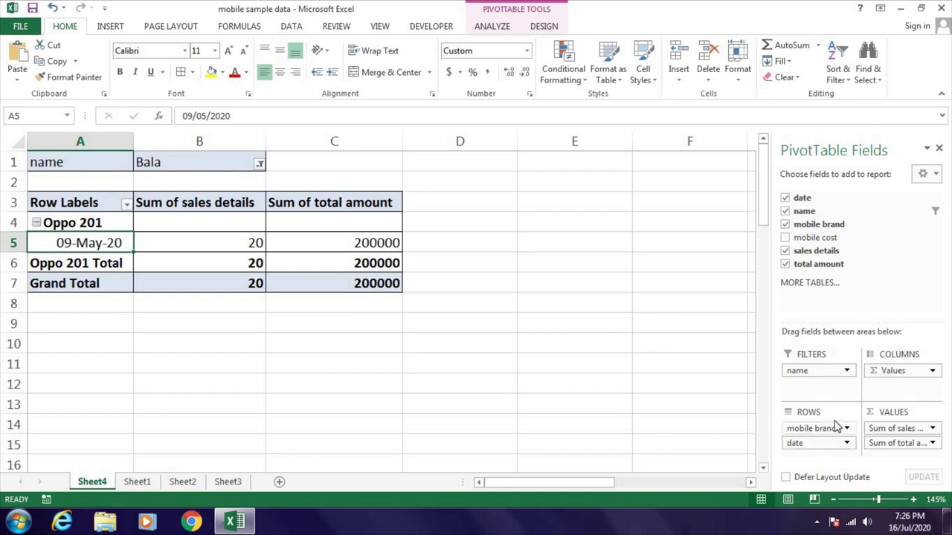
Move the name field from the report filter into the rows beneath date.
click(785, 212)
drag(814, 212, 815, 456)
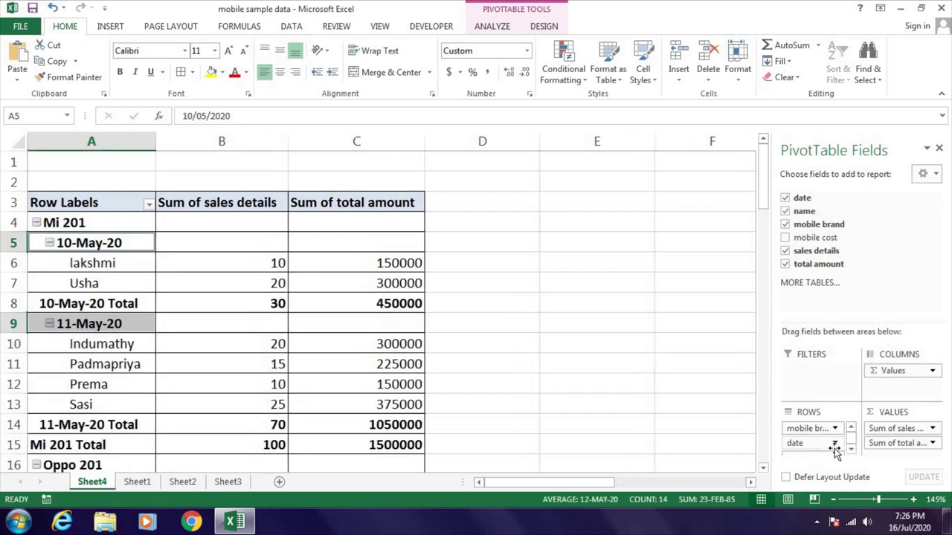
click(101, 264)
click(97, 282)
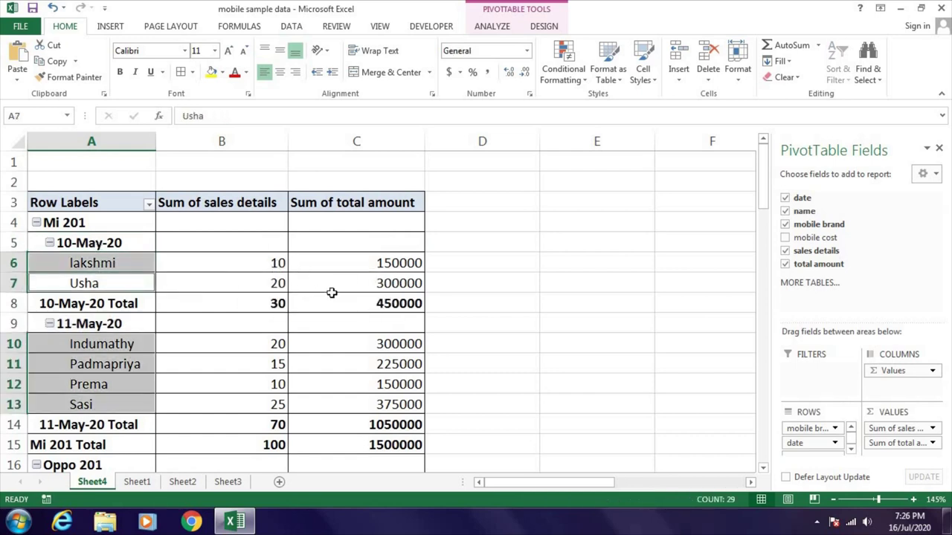
scroll(188, 312, down, 1)
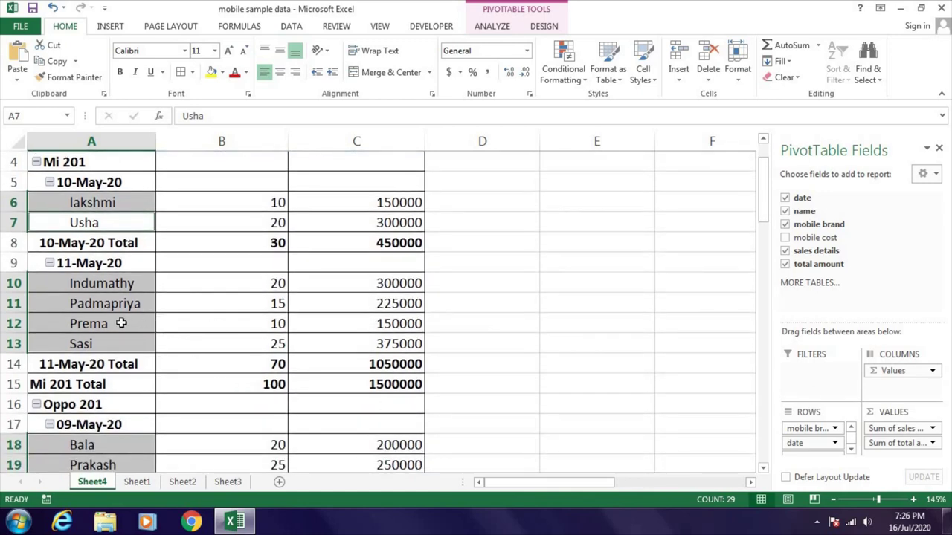
click(257, 305)
scroll(373, 331, up, 1)
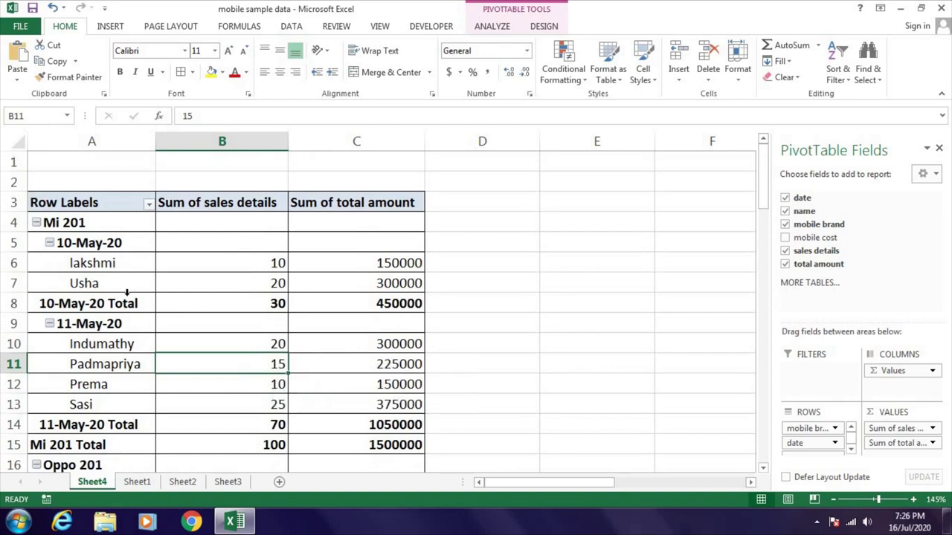
Review the brand and date groups, then move mobile brand into the report filter.
click(105, 229)
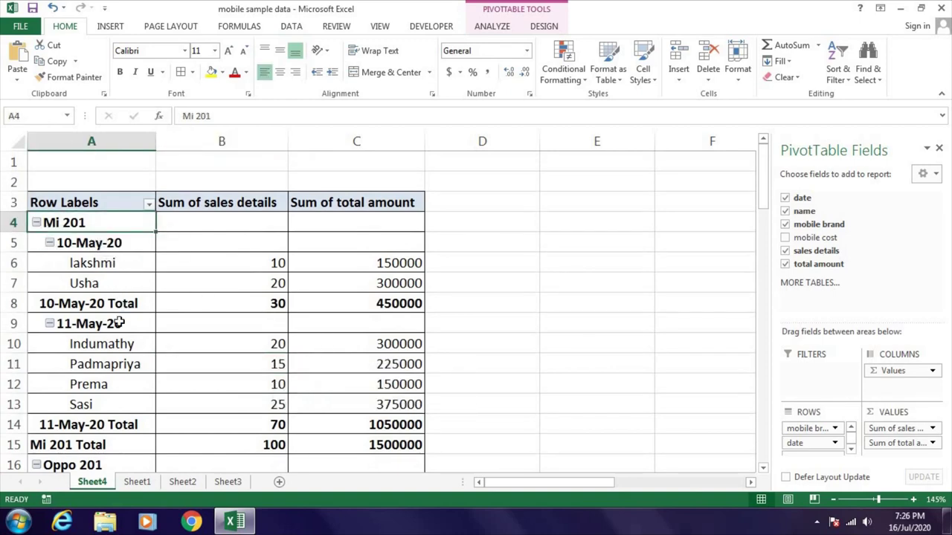
click(119, 322)
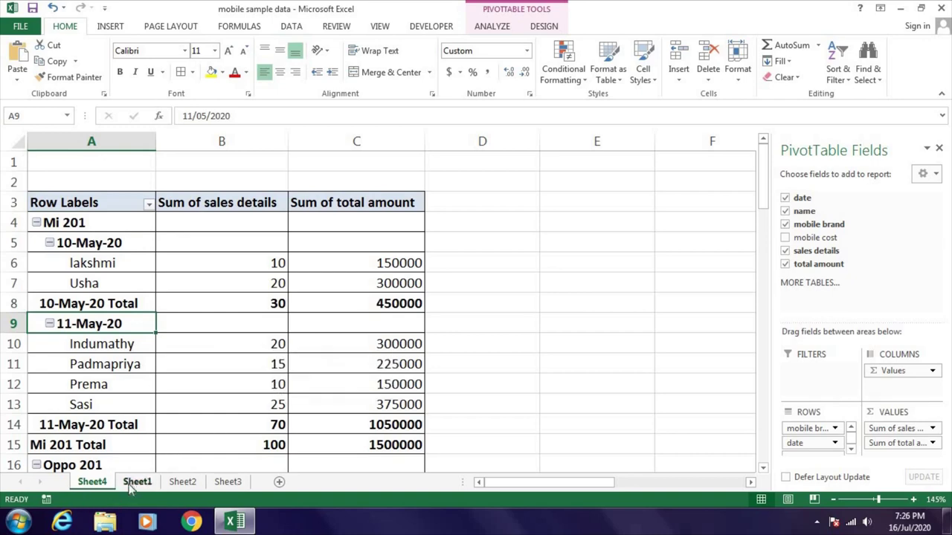
click(92, 221)
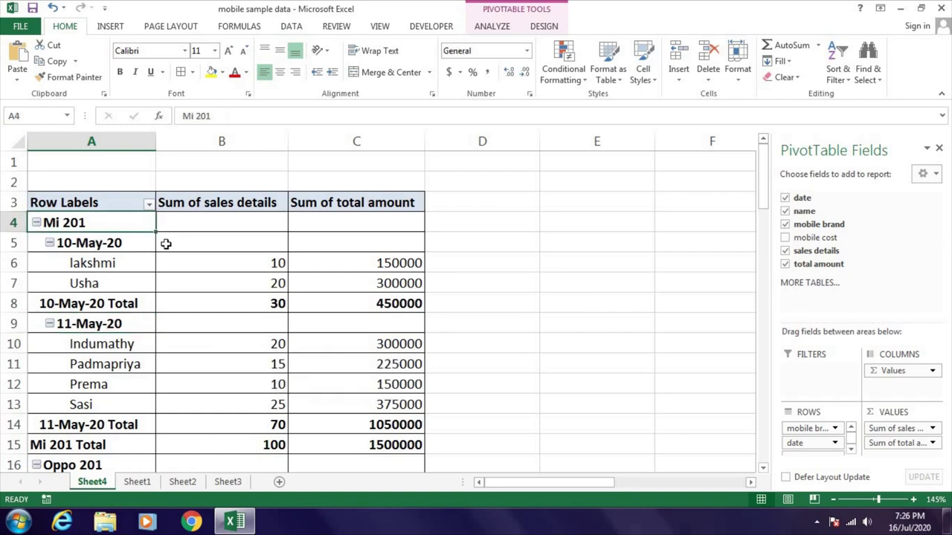
scroll(164, 350, down, 1)
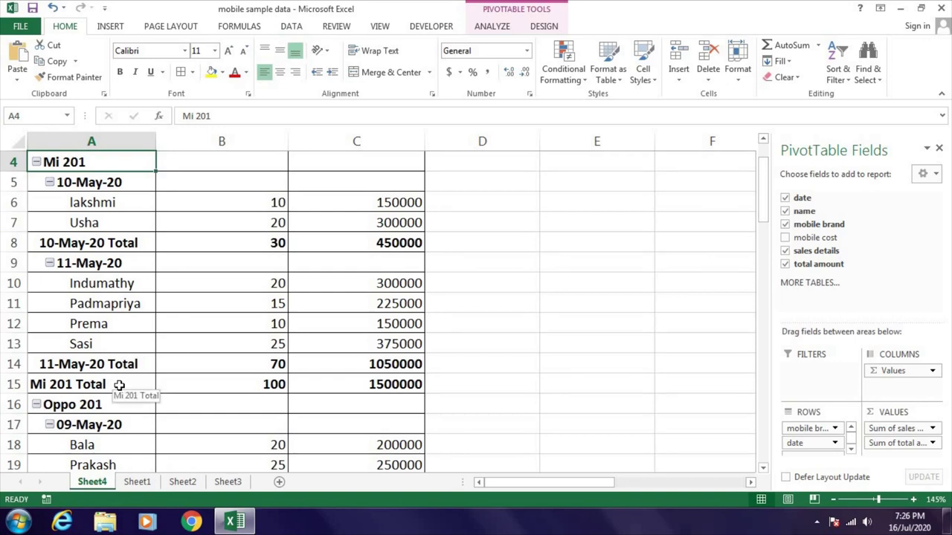
scroll(223, 389, down, 2)
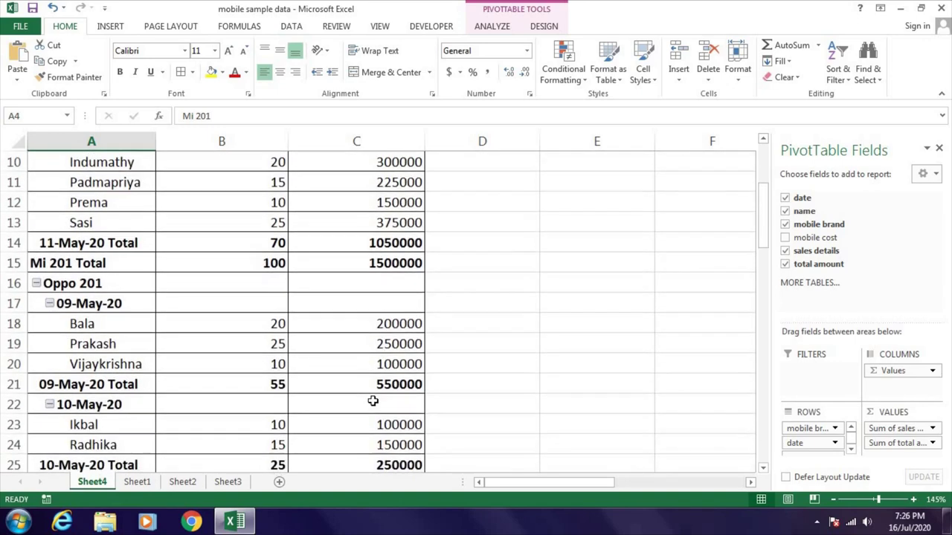
scroll(387, 379, up, 2)
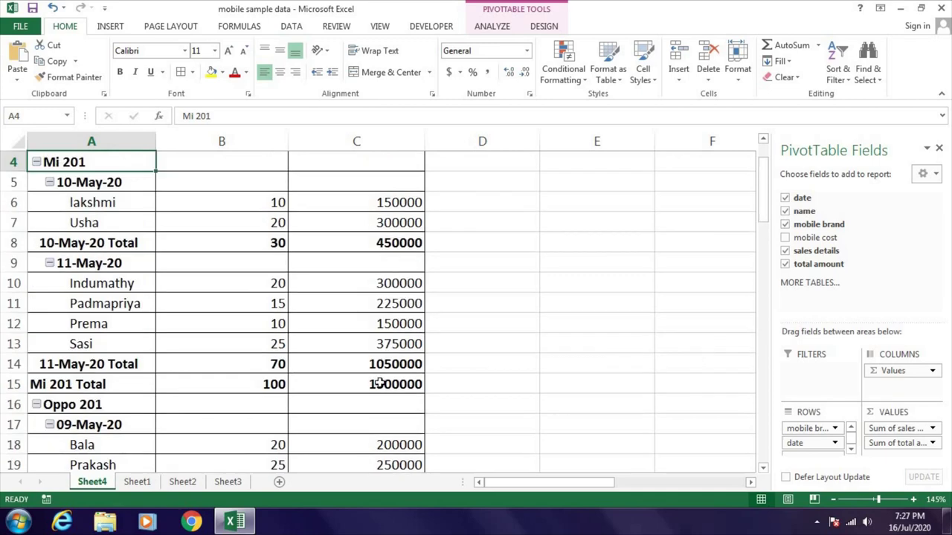
scroll(387, 379, up, 1)
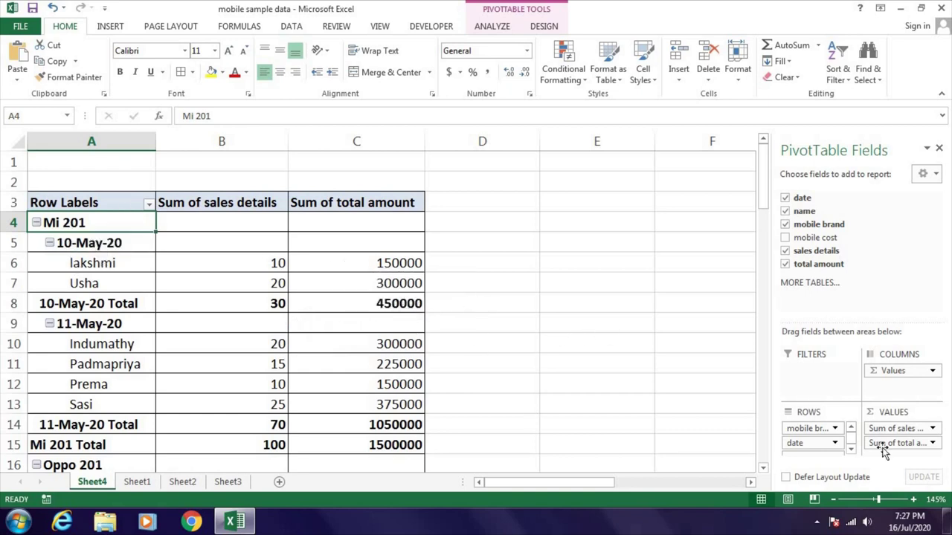
drag(839, 429, 815, 379)
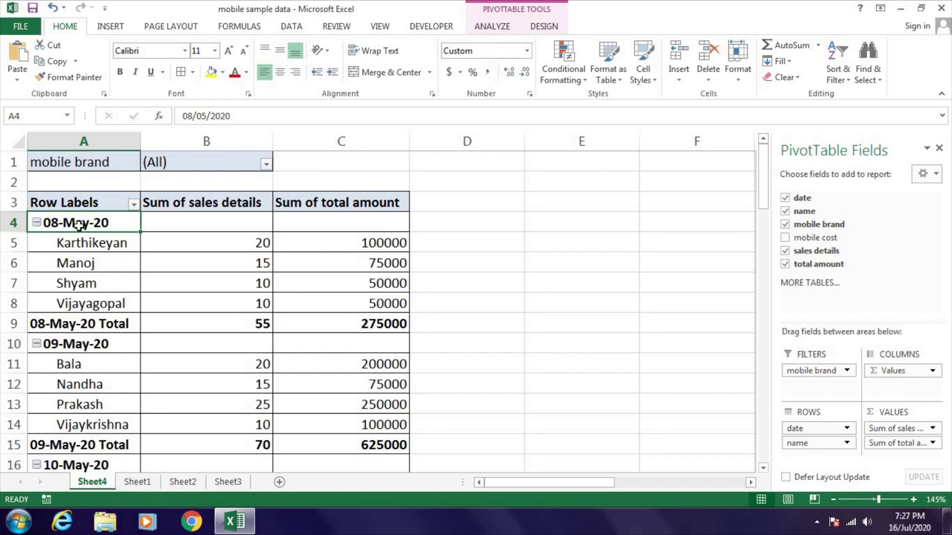
Open the PivotTable Options list on the ANALYZE tab.
click(491, 29)
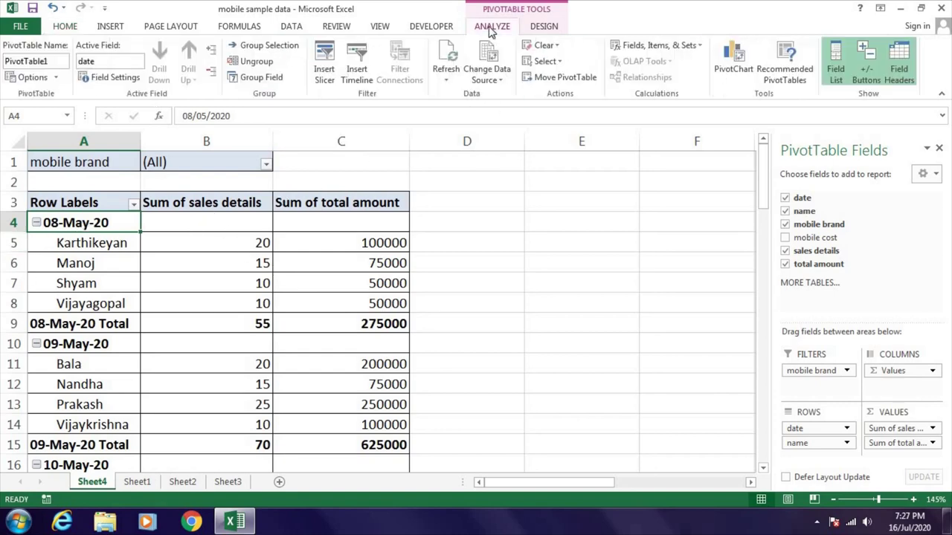
click(55, 78)
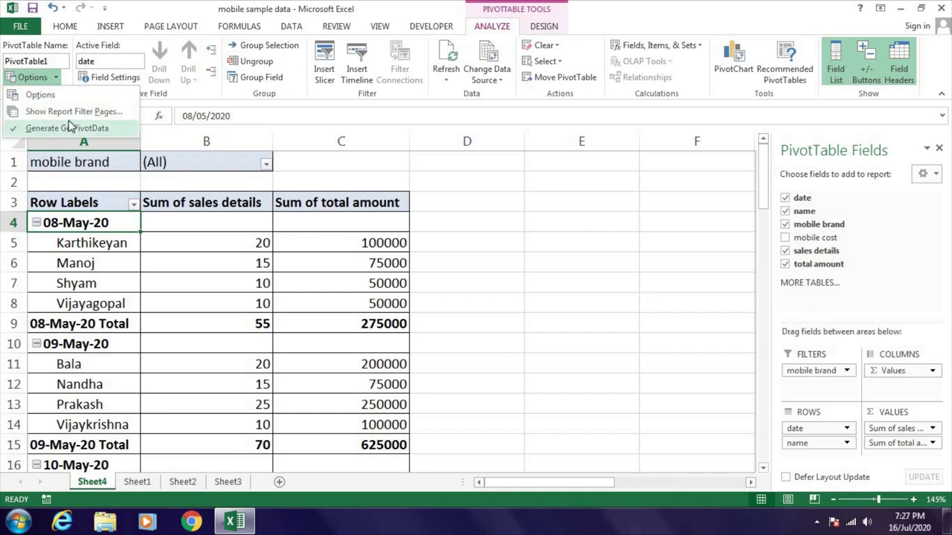
Run Show Report Filter Pages on mobile brand to create one sheet per brand.
click(833, 390)
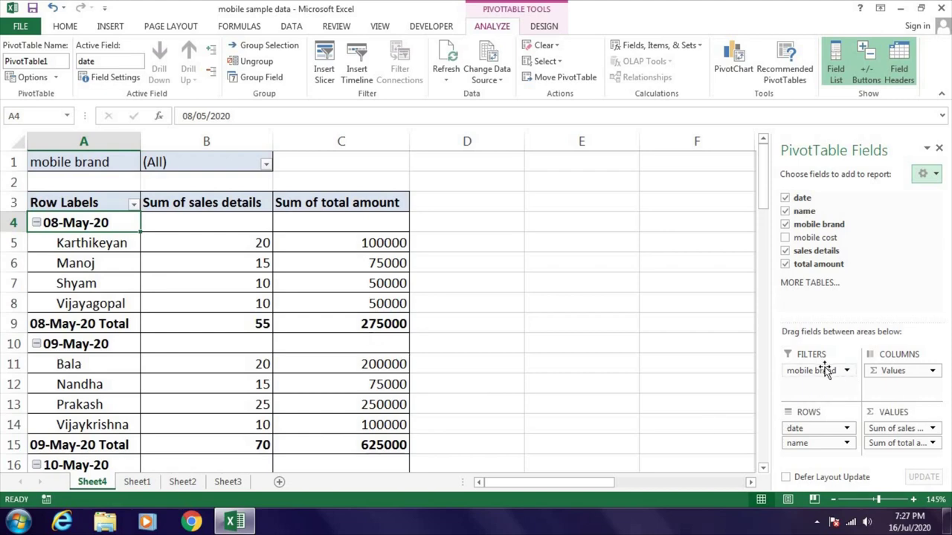
click(56, 77)
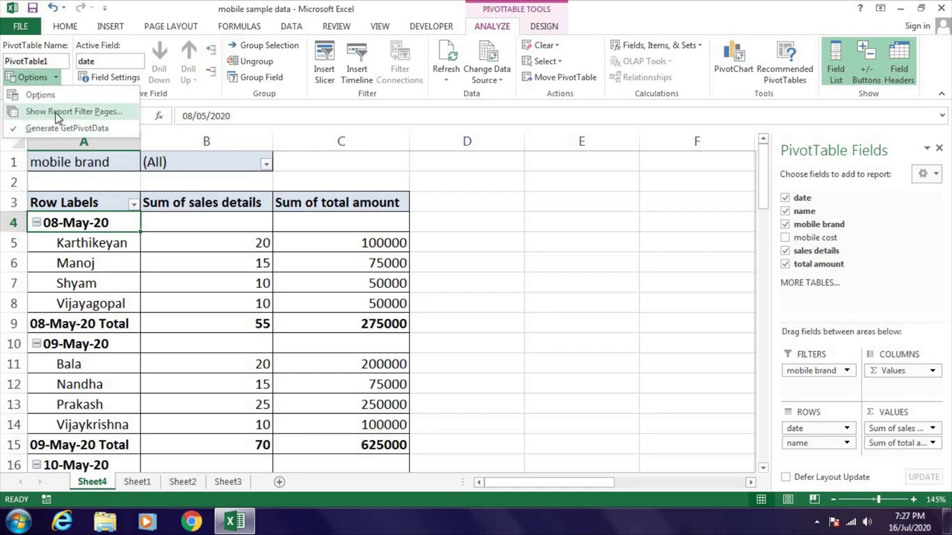
click(83, 113)
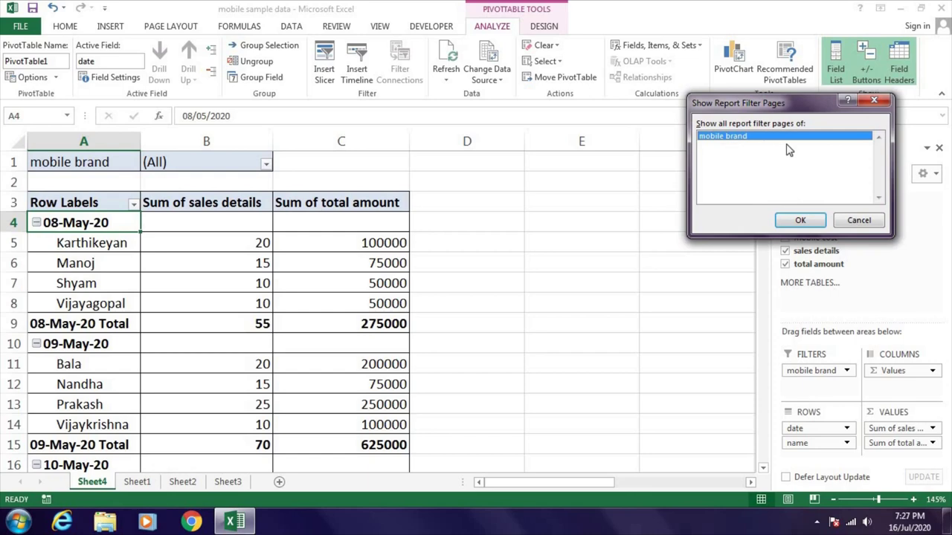
click(800, 220)
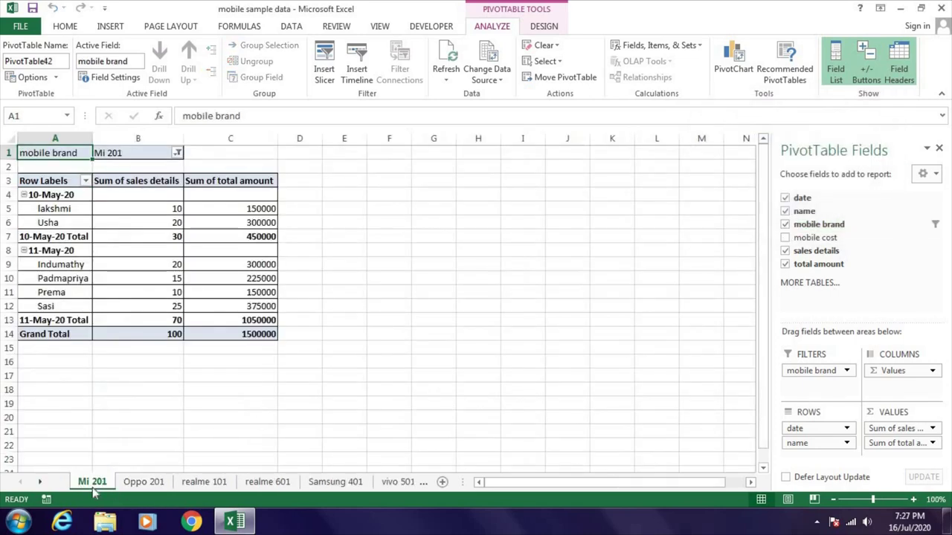
Browse each brand sheet, Mi 201, Oppo 201, realme 101, realme 601, Samsung 401 and vivo 501.
click(143, 485)
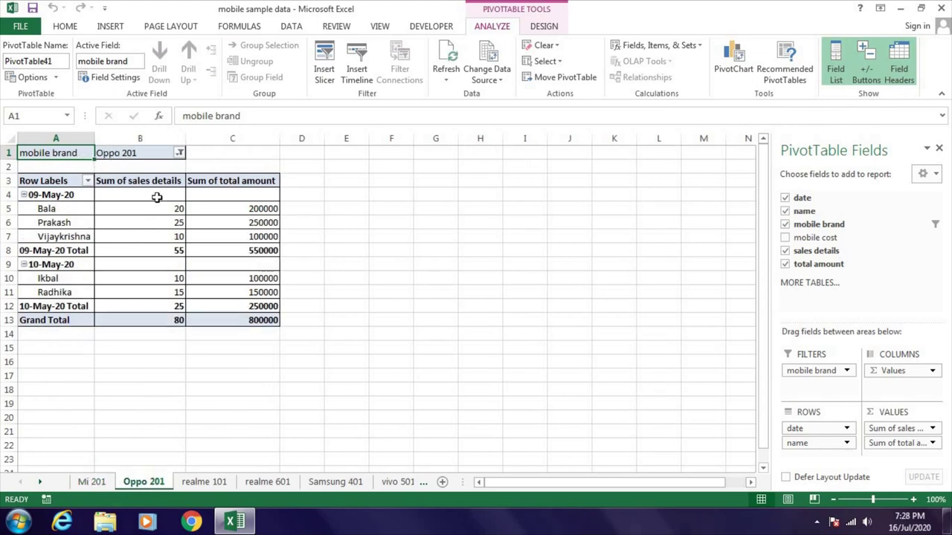
click(200, 484)
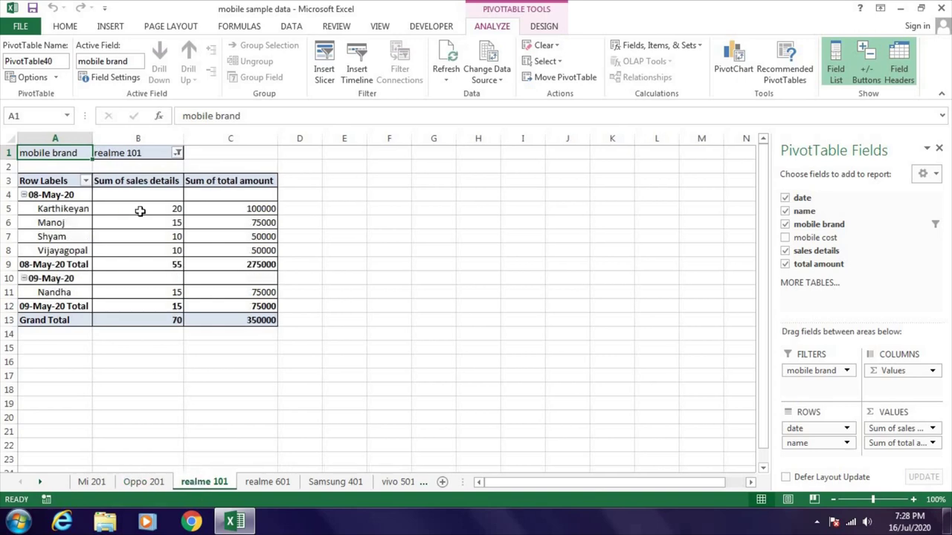
click(268, 483)
click(335, 484)
click(398, 483)
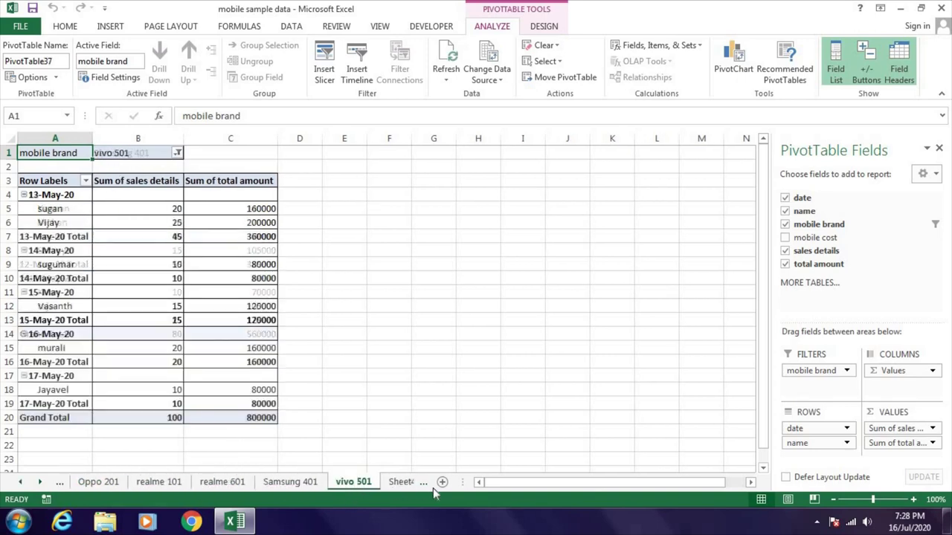
click(400, 482)
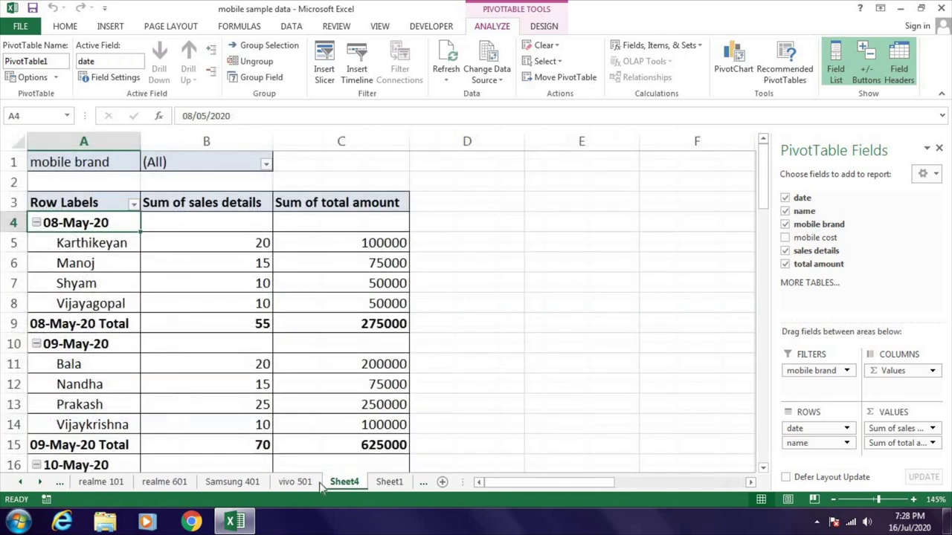
click(301, 484)
click(232, 483)
click(165, 483)
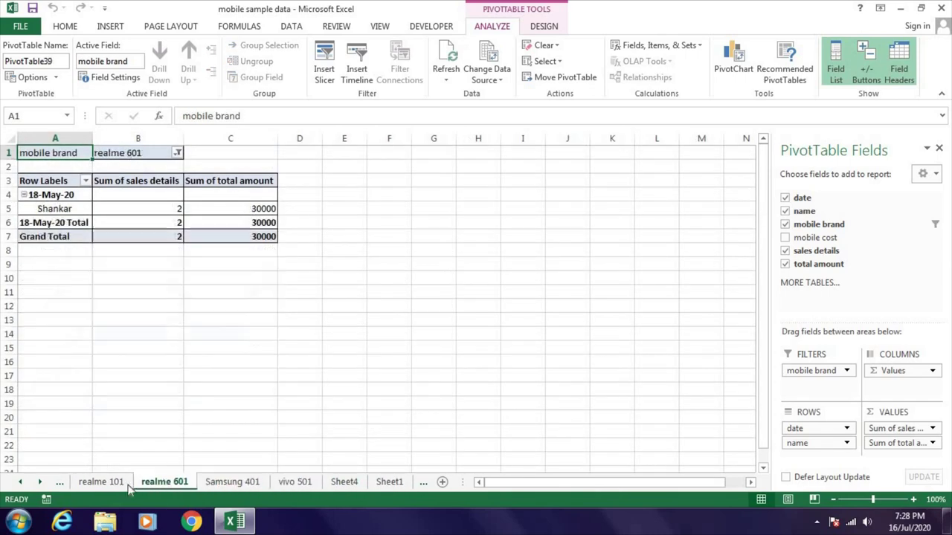
click(101, 483)
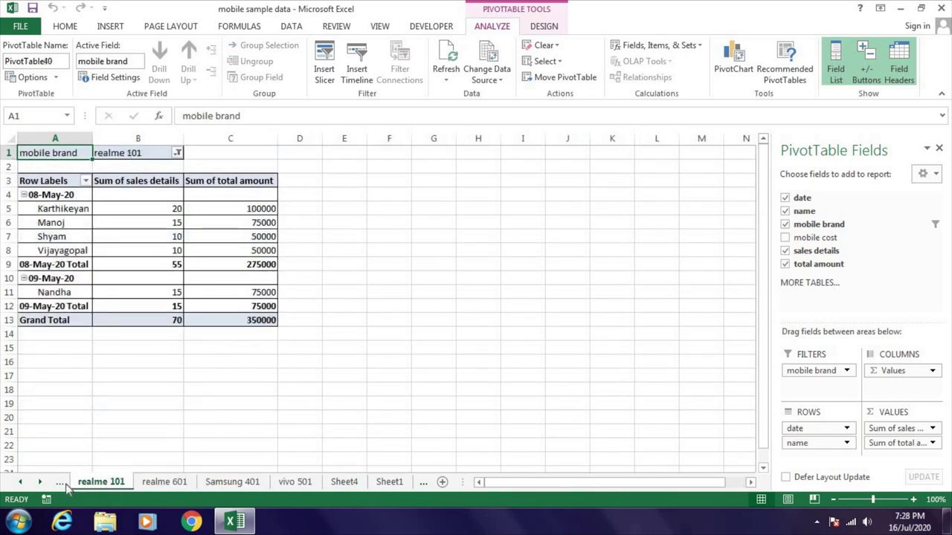
click(62, 483)
click(67, 484)
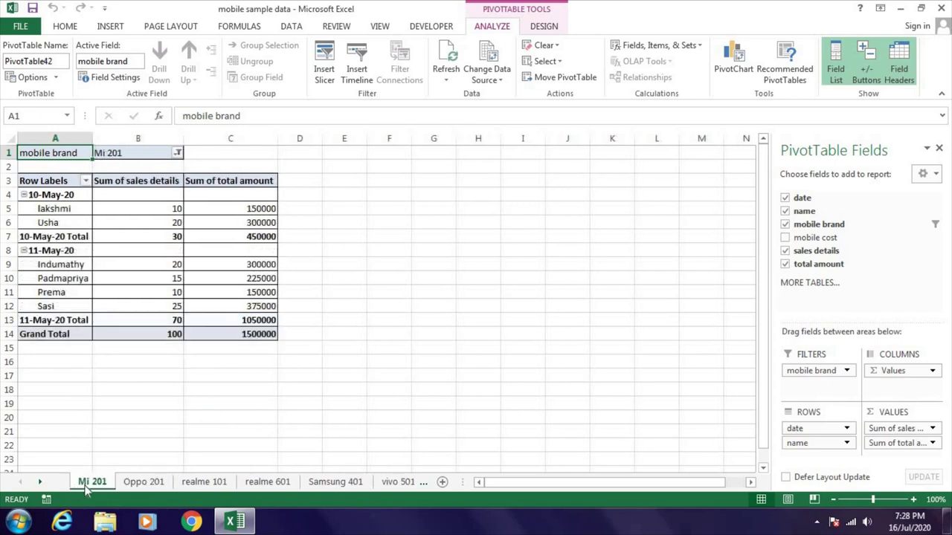
Group the six brand sheets, excluding Sheet4, and delete them.
ctrl+click(145, 484)
ctrl+click(200, 483)
ctrl+click(271, 484)
ctrl+click(346, 484)
ctrl+click(398, 483)
ctrl+click(443, 483)
ctrl+click(440, 483)
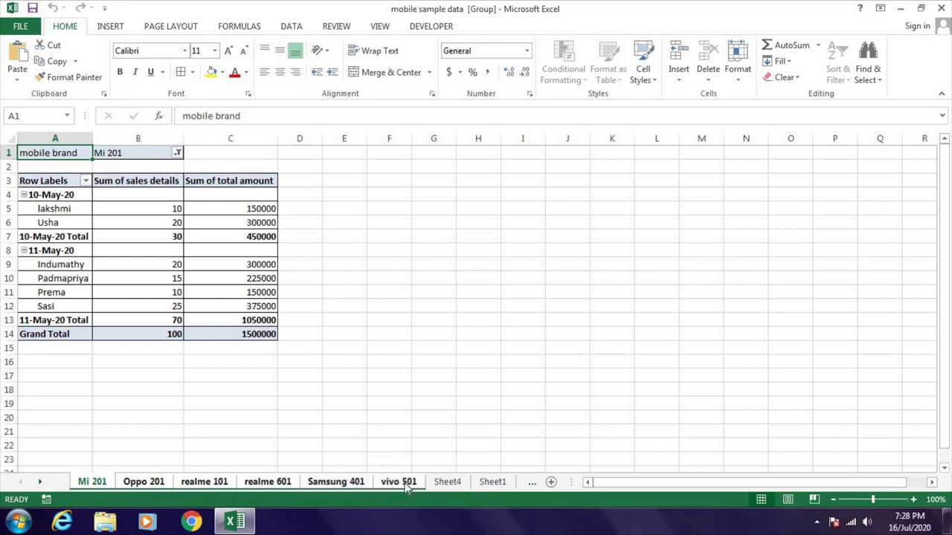
right_click(399, 483)
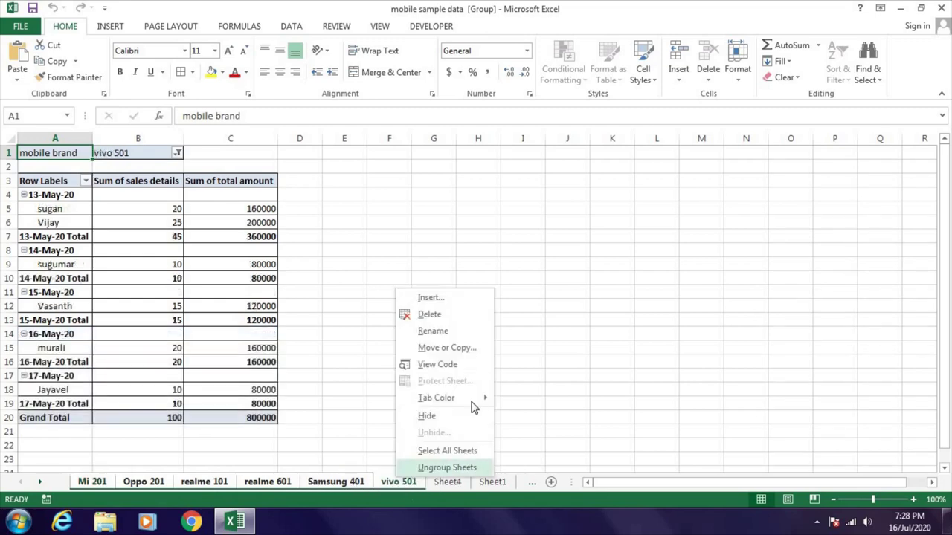
click(446, 315)
click(457, 301)
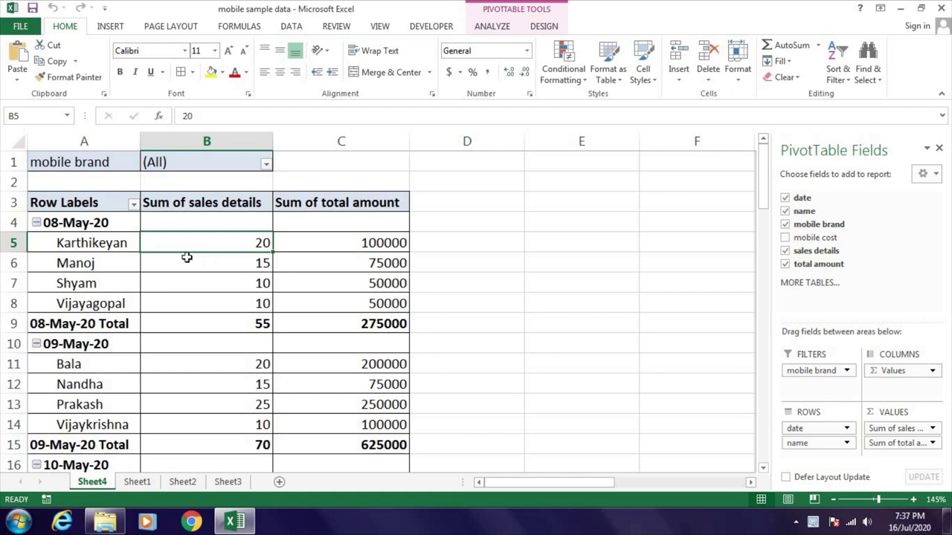
Locate the salesperson's sales details on Sheet1 and in the Sheet4 pivot.
click(96, 244)
click(137, 481)
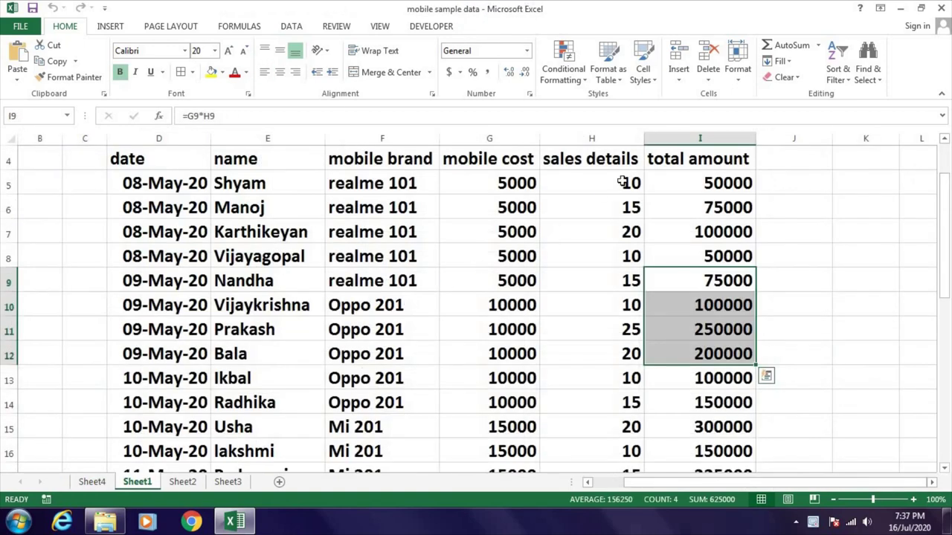
click(611, 187)
click(92, 481)
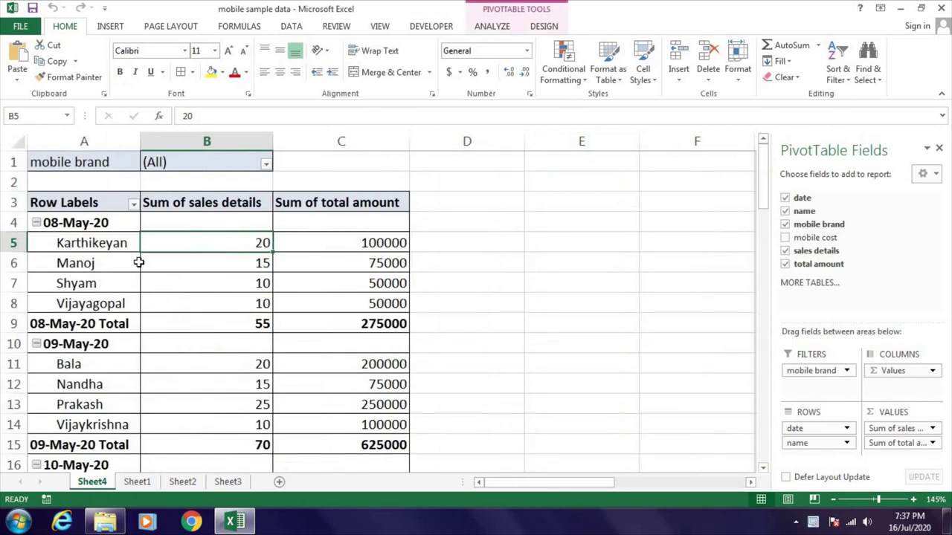
click(115, 247)
click(236, 243)
Change the salesperson's sales details in Sheet1 cell H7 to 25, then return to Sheet4.
click(137, 482)
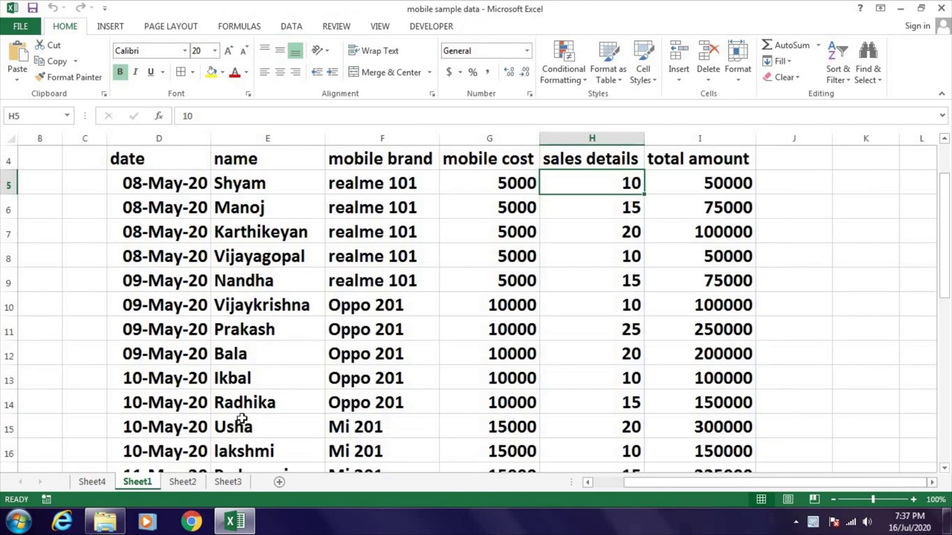
click(283, 235)
click(610, 230)
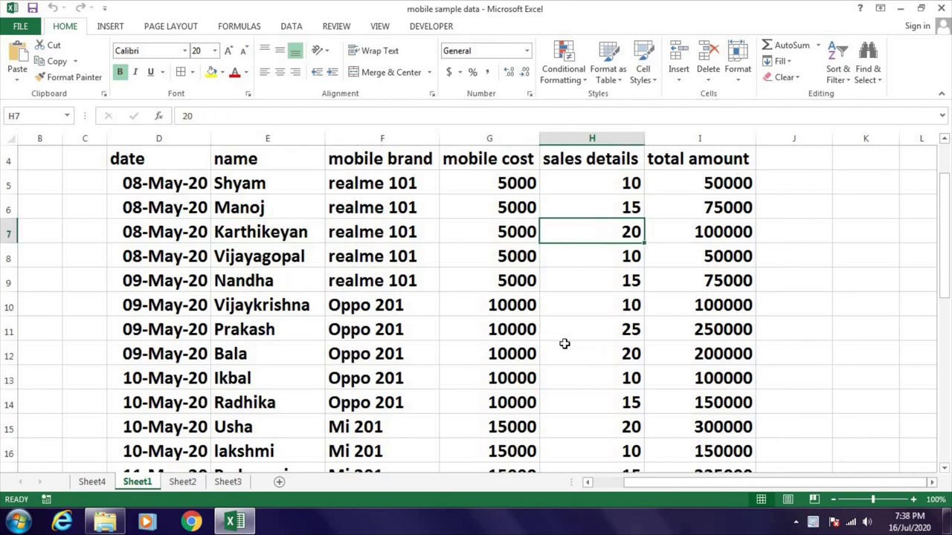
text(25)
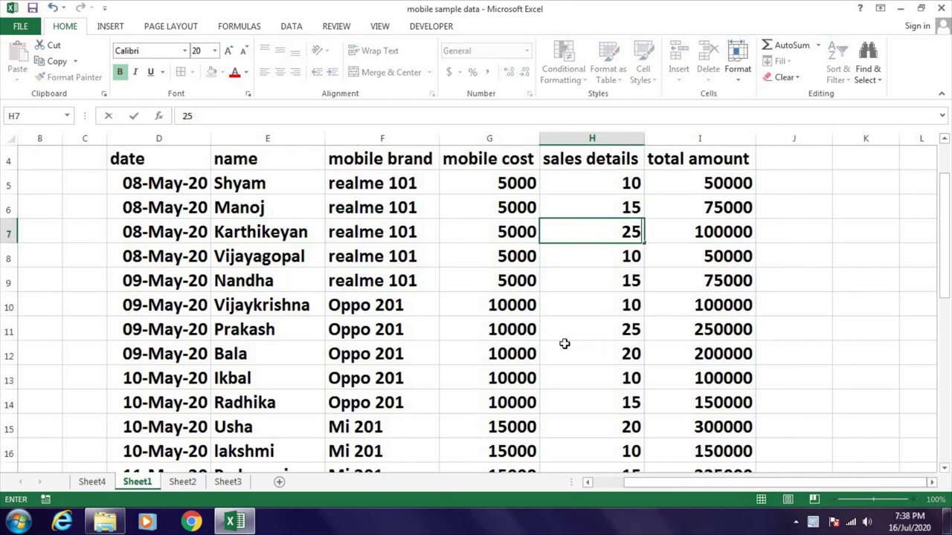
key(Return)
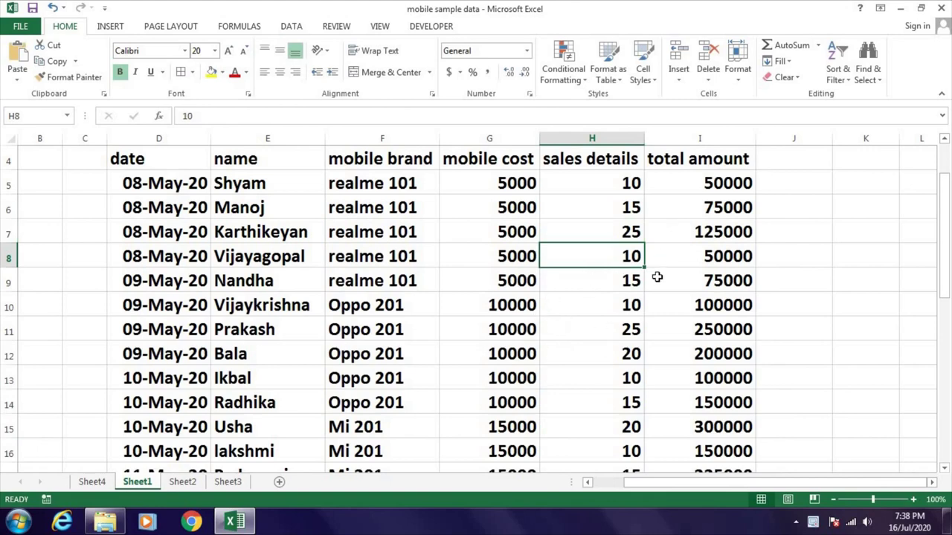
click(92, 481)
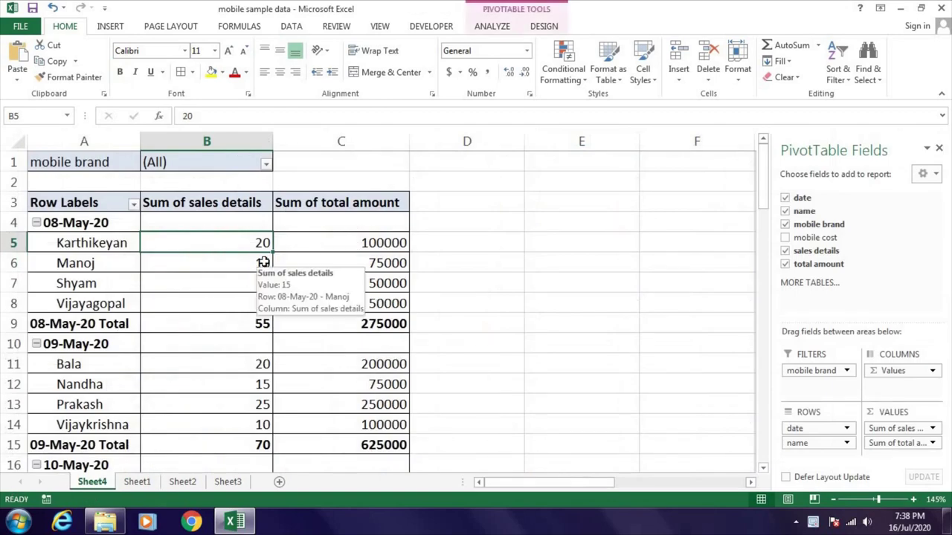
Refresh the Sheet4 PivotTable from the ANALYZE tab.
click(491, 26)
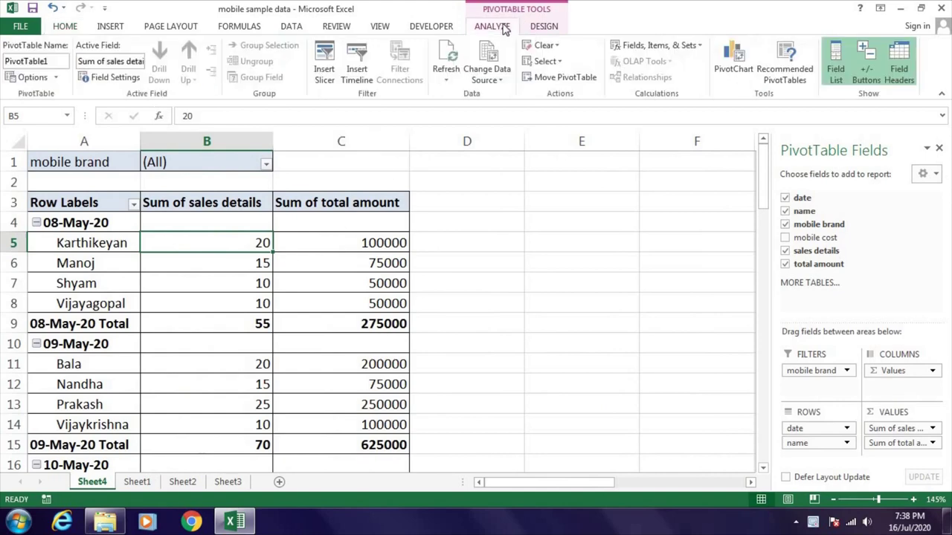
click(449, 60)
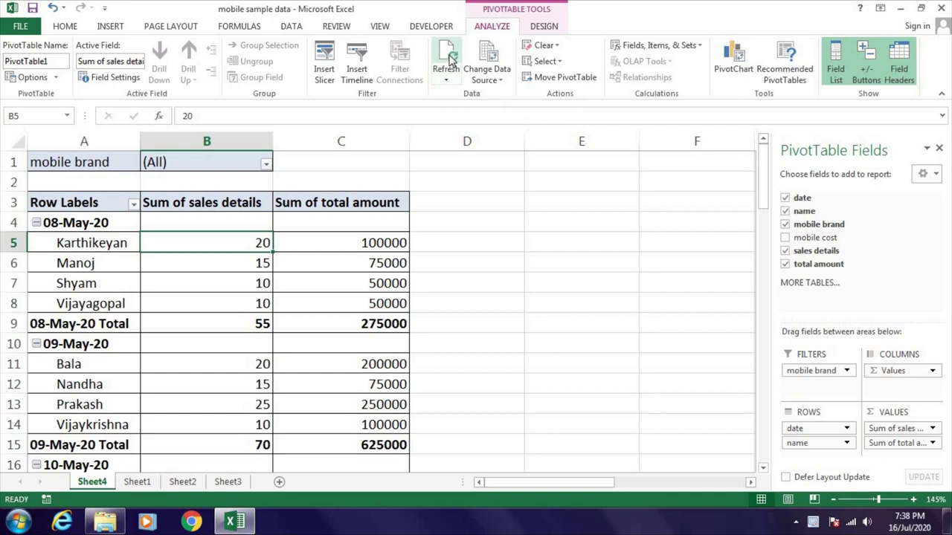